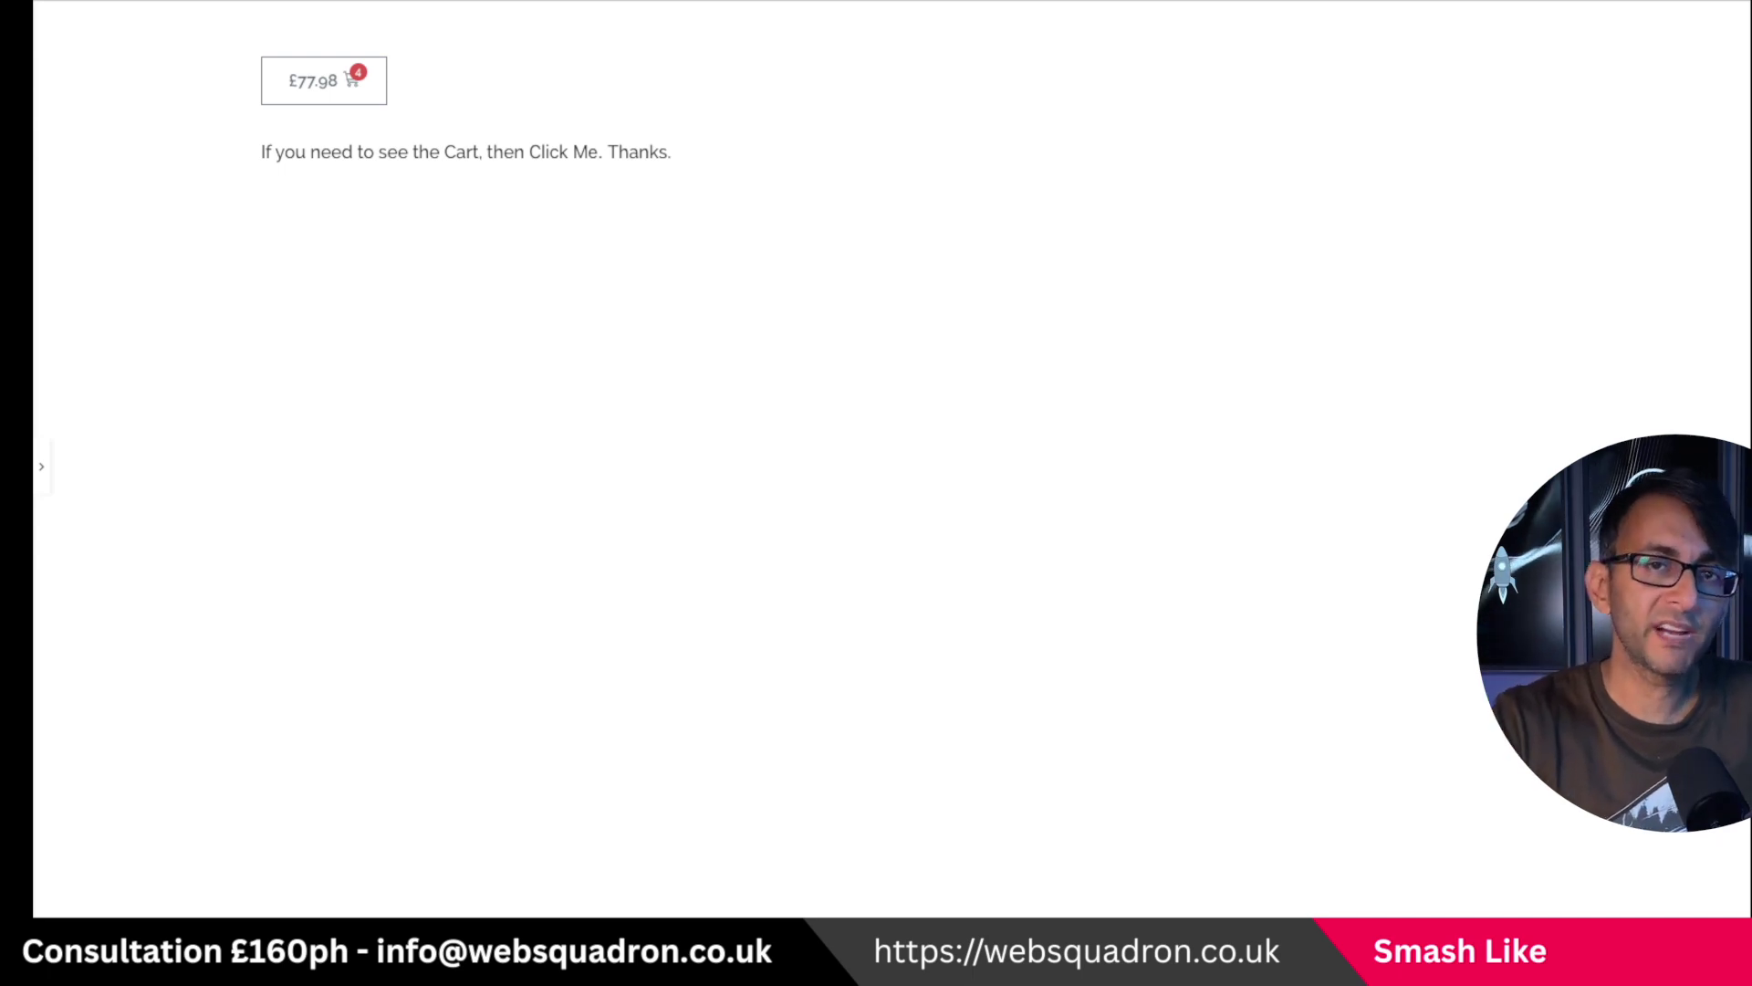
Preview both the existing cart and the 'Click Me' link opening the side cart
click(299, 85)
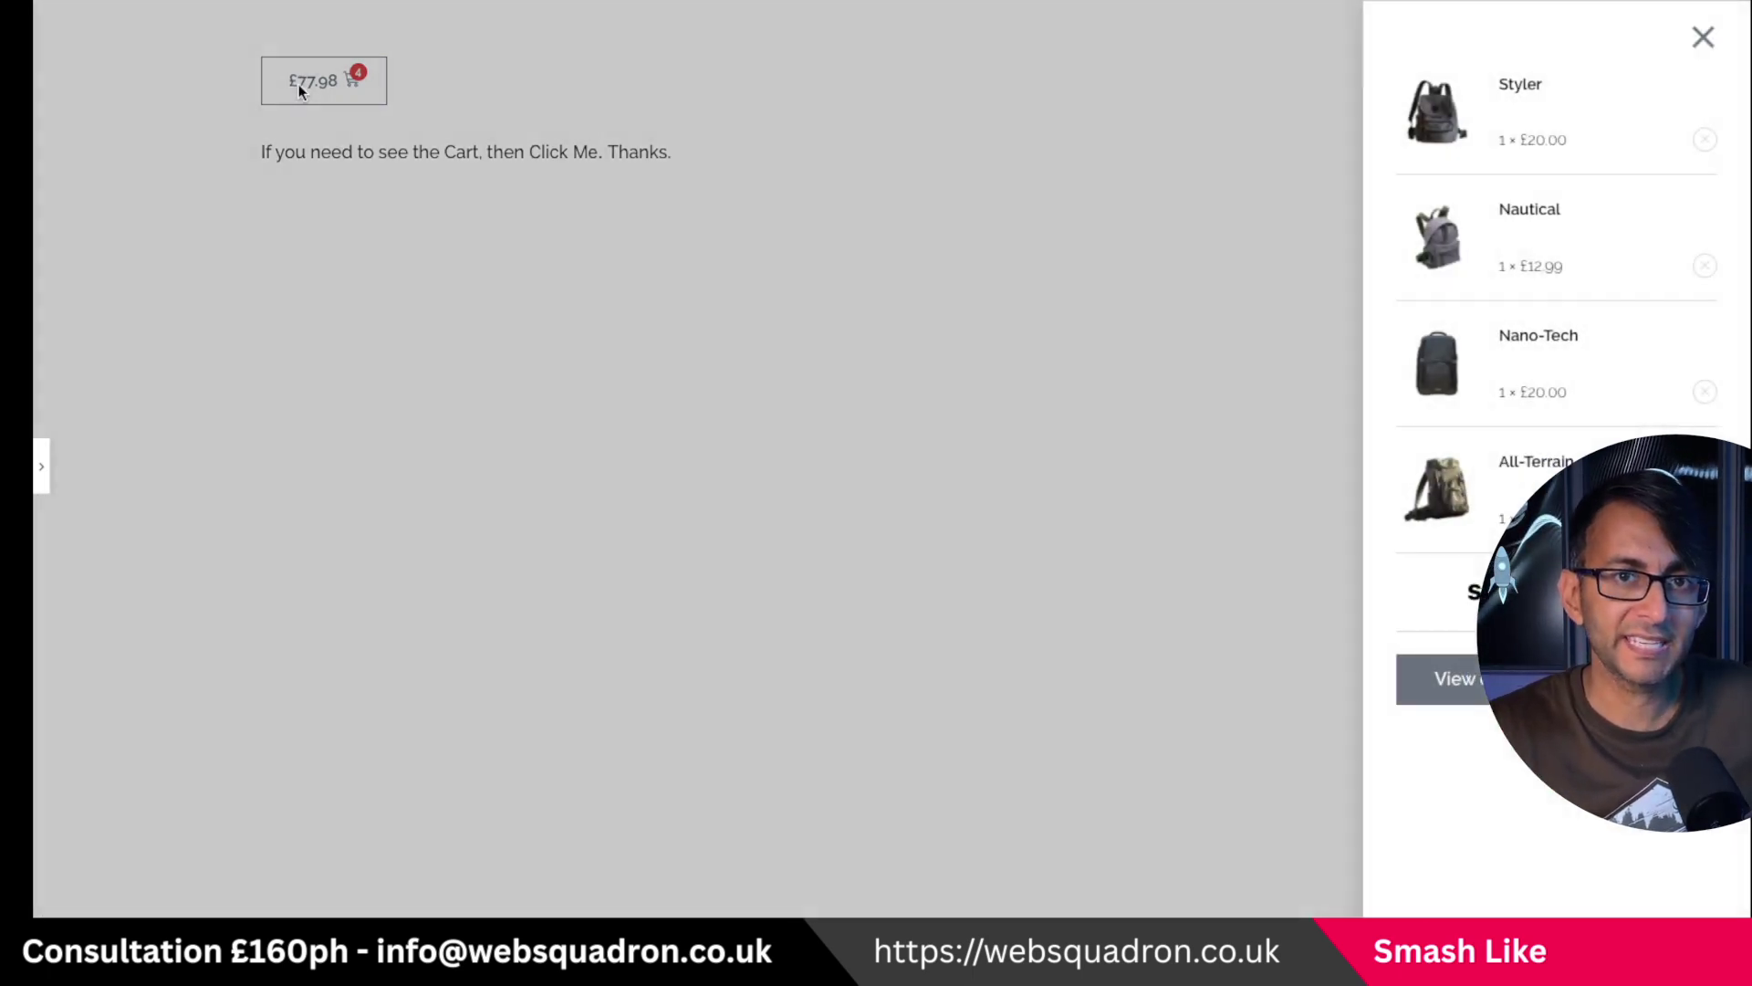
click(1703, 41)
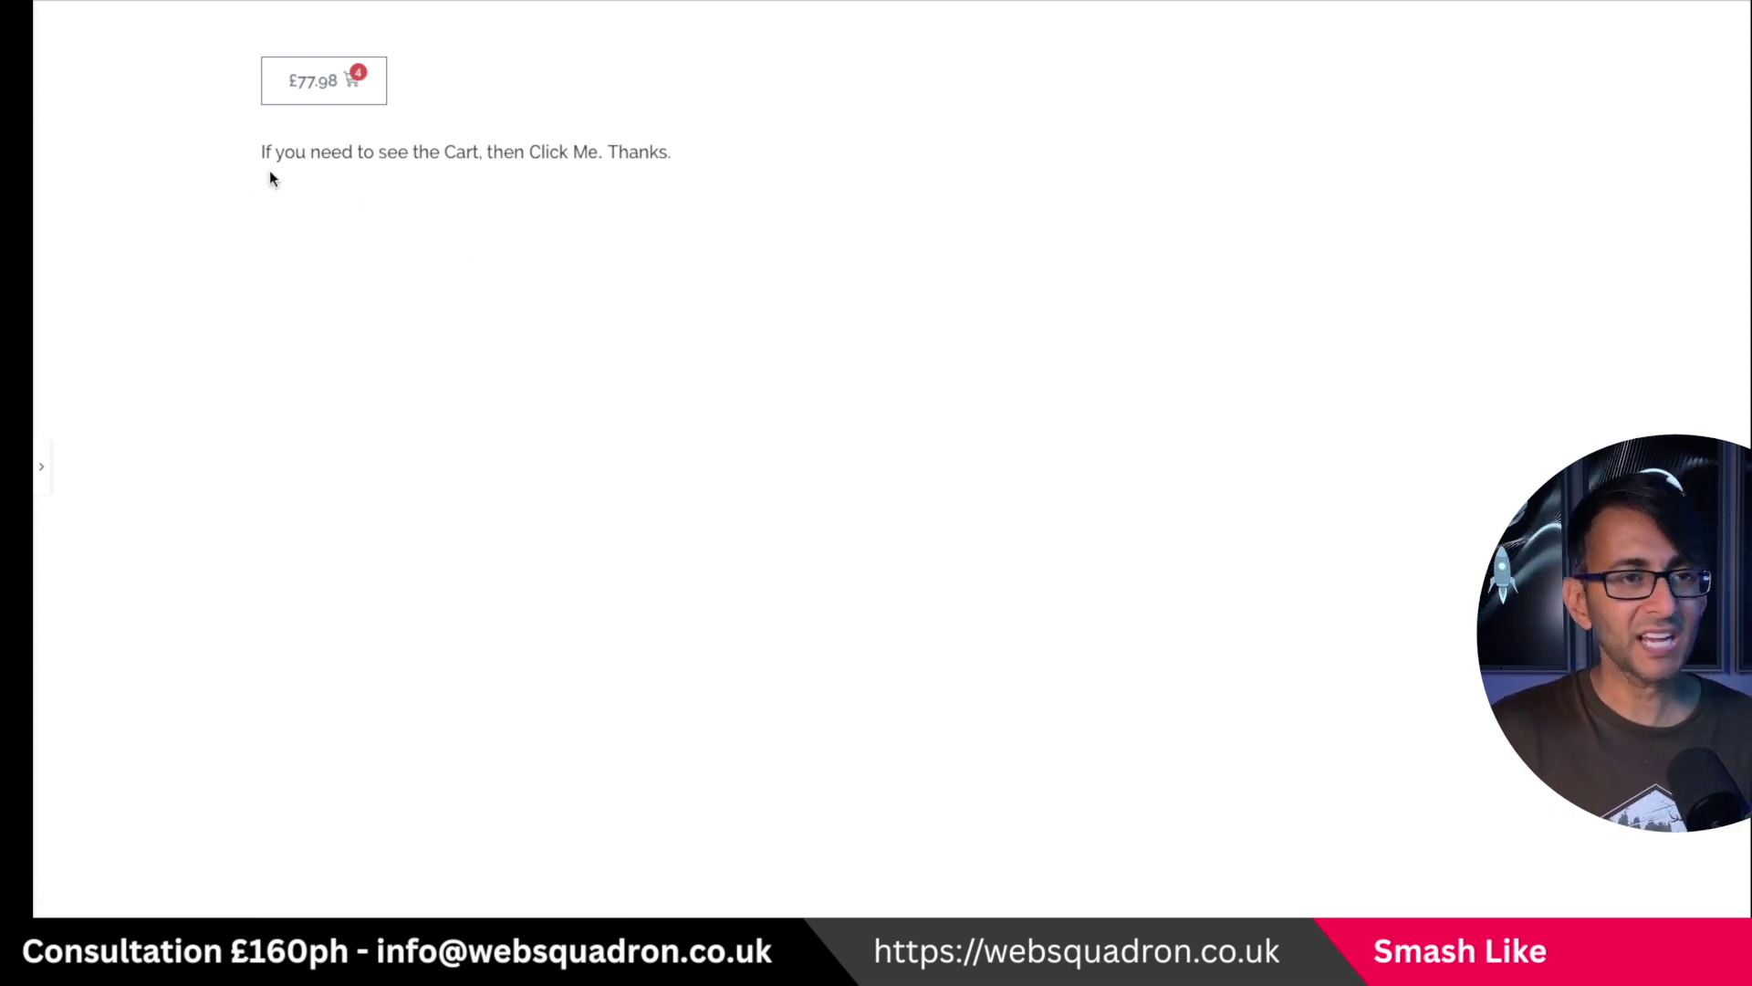
click(578, 157)
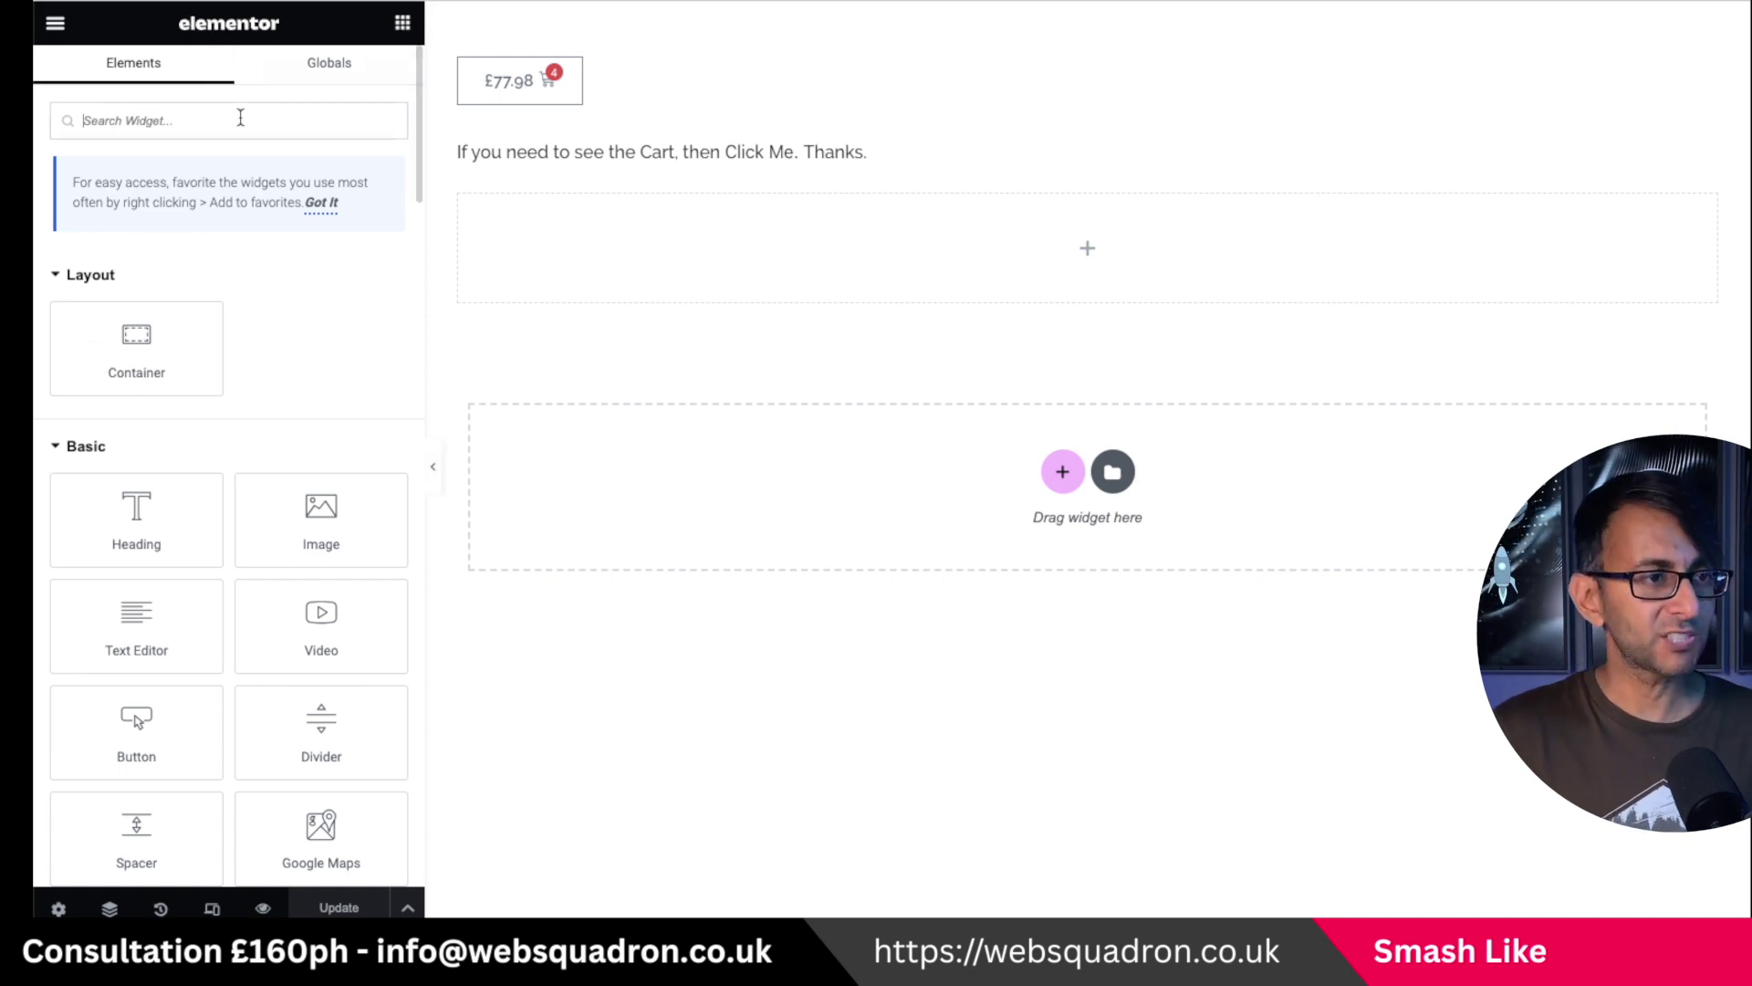
Add a Menu Cart below the sentence with Bag Light icon, no item indicator and hidden subtotal
text(menu)
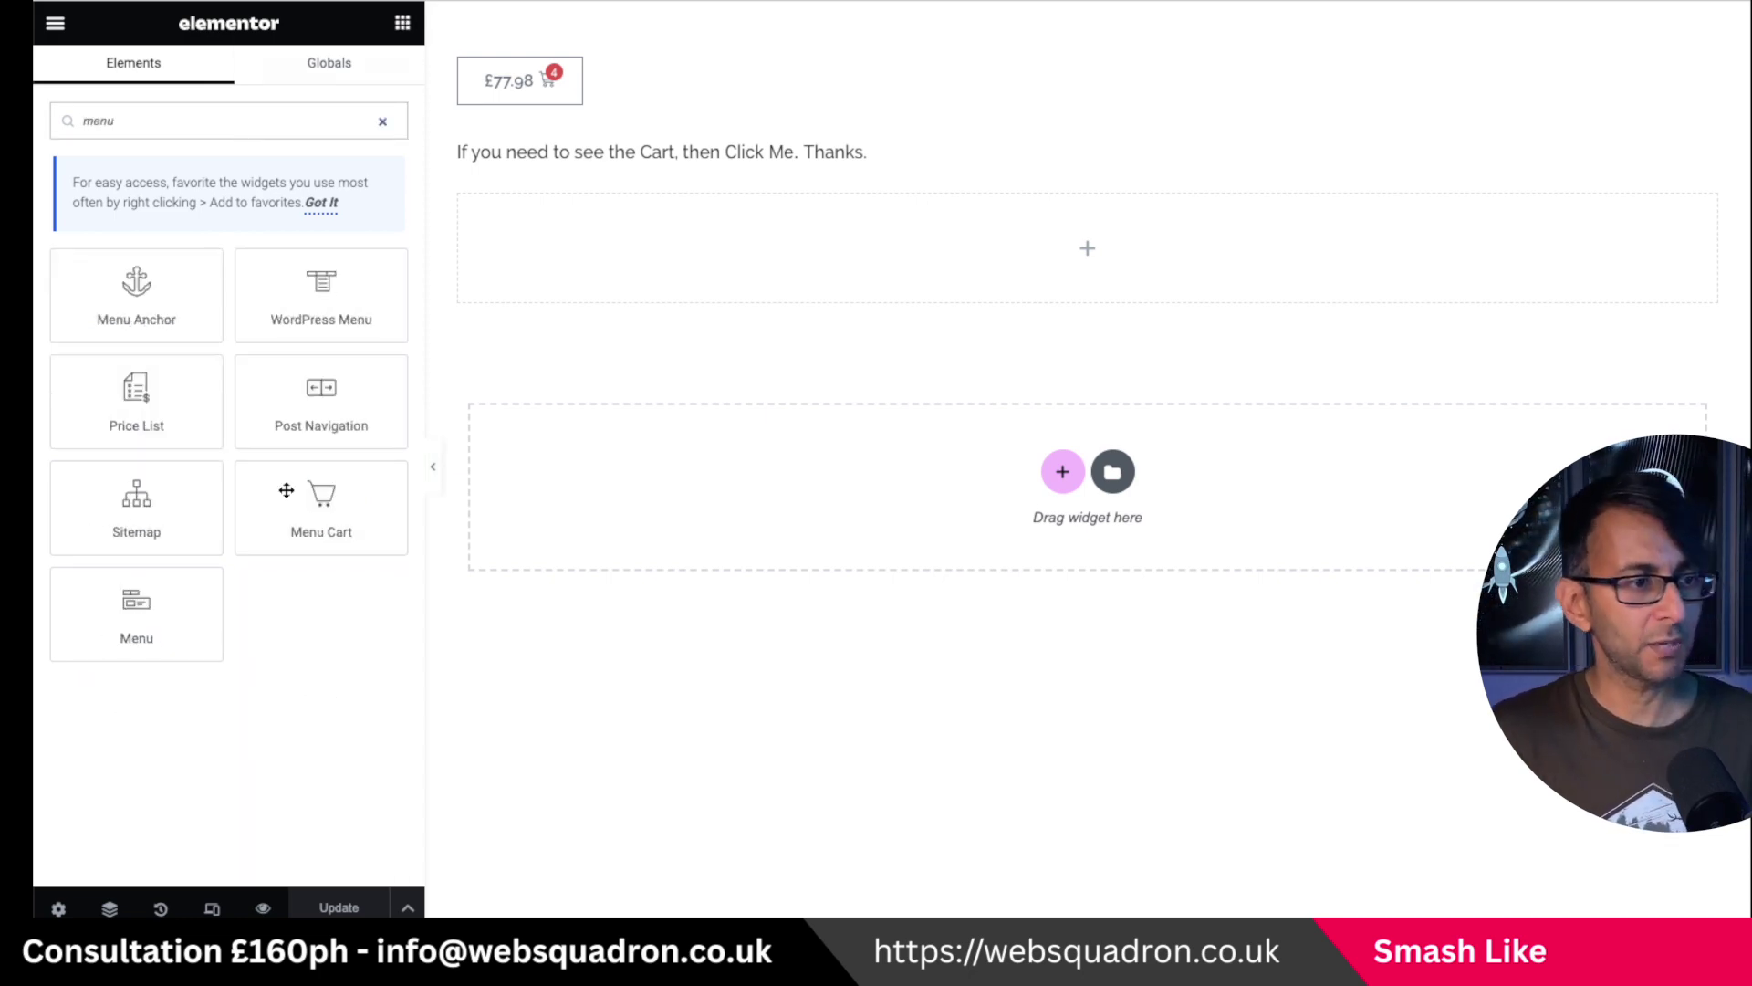
drag(321, 493, 614, 258)
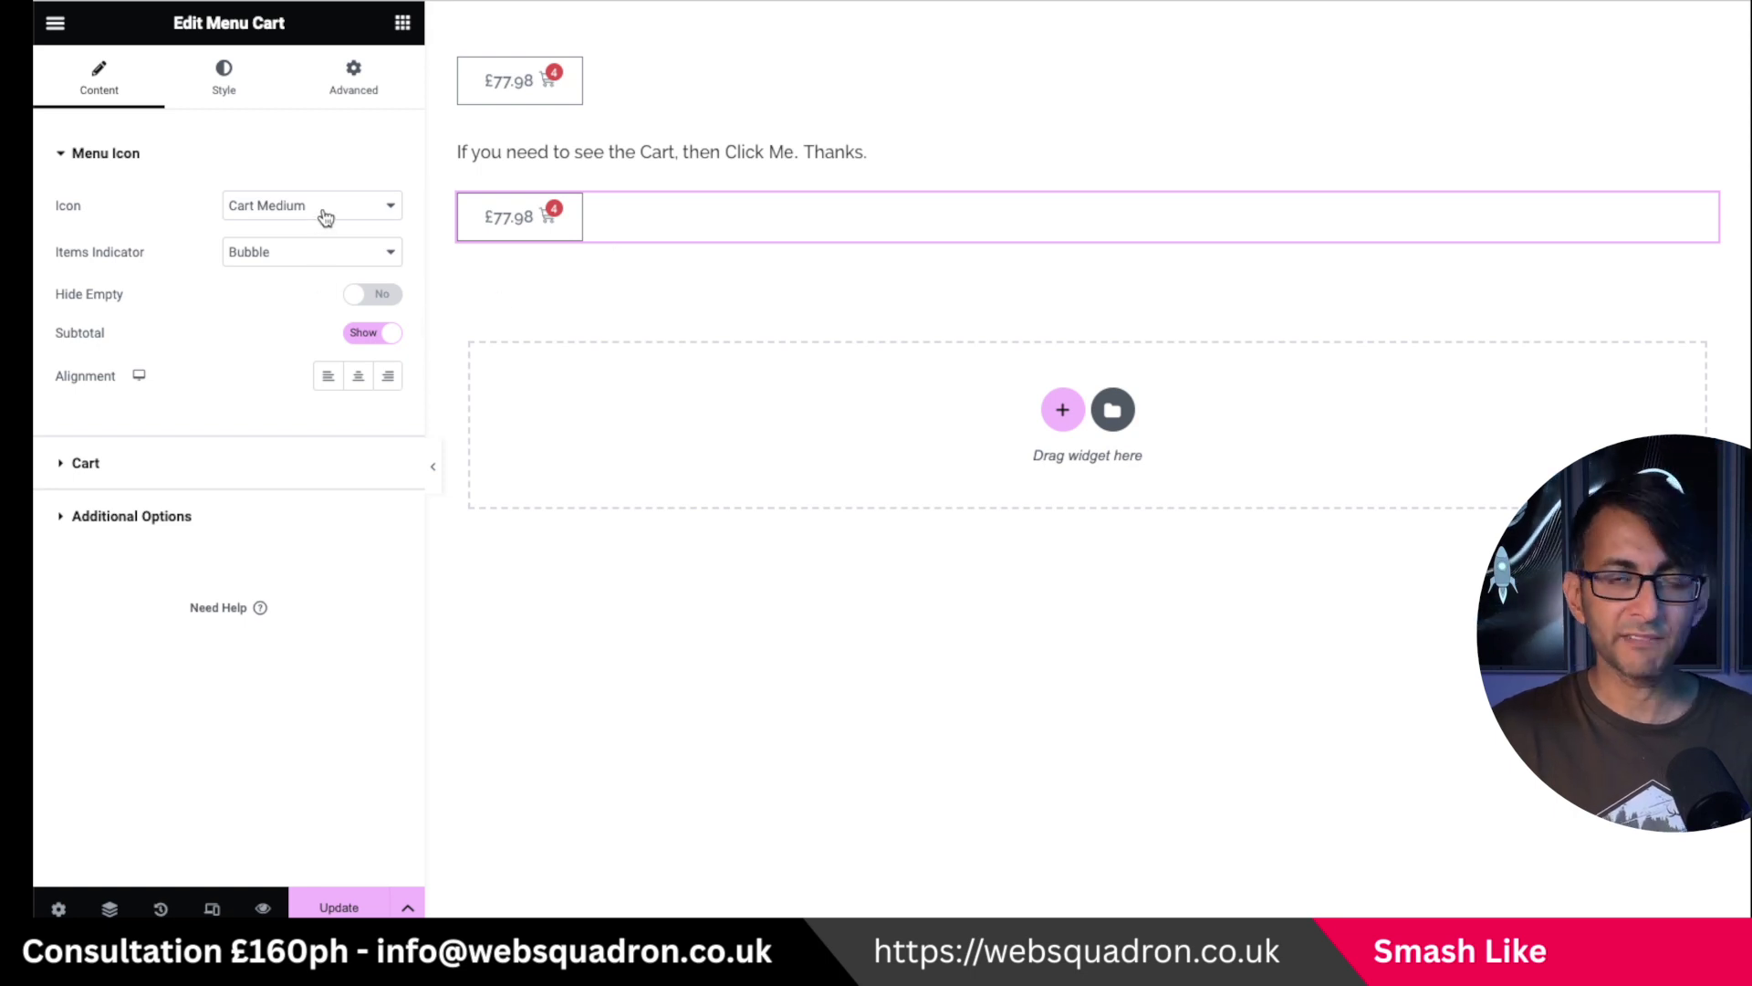
click(310, 253)
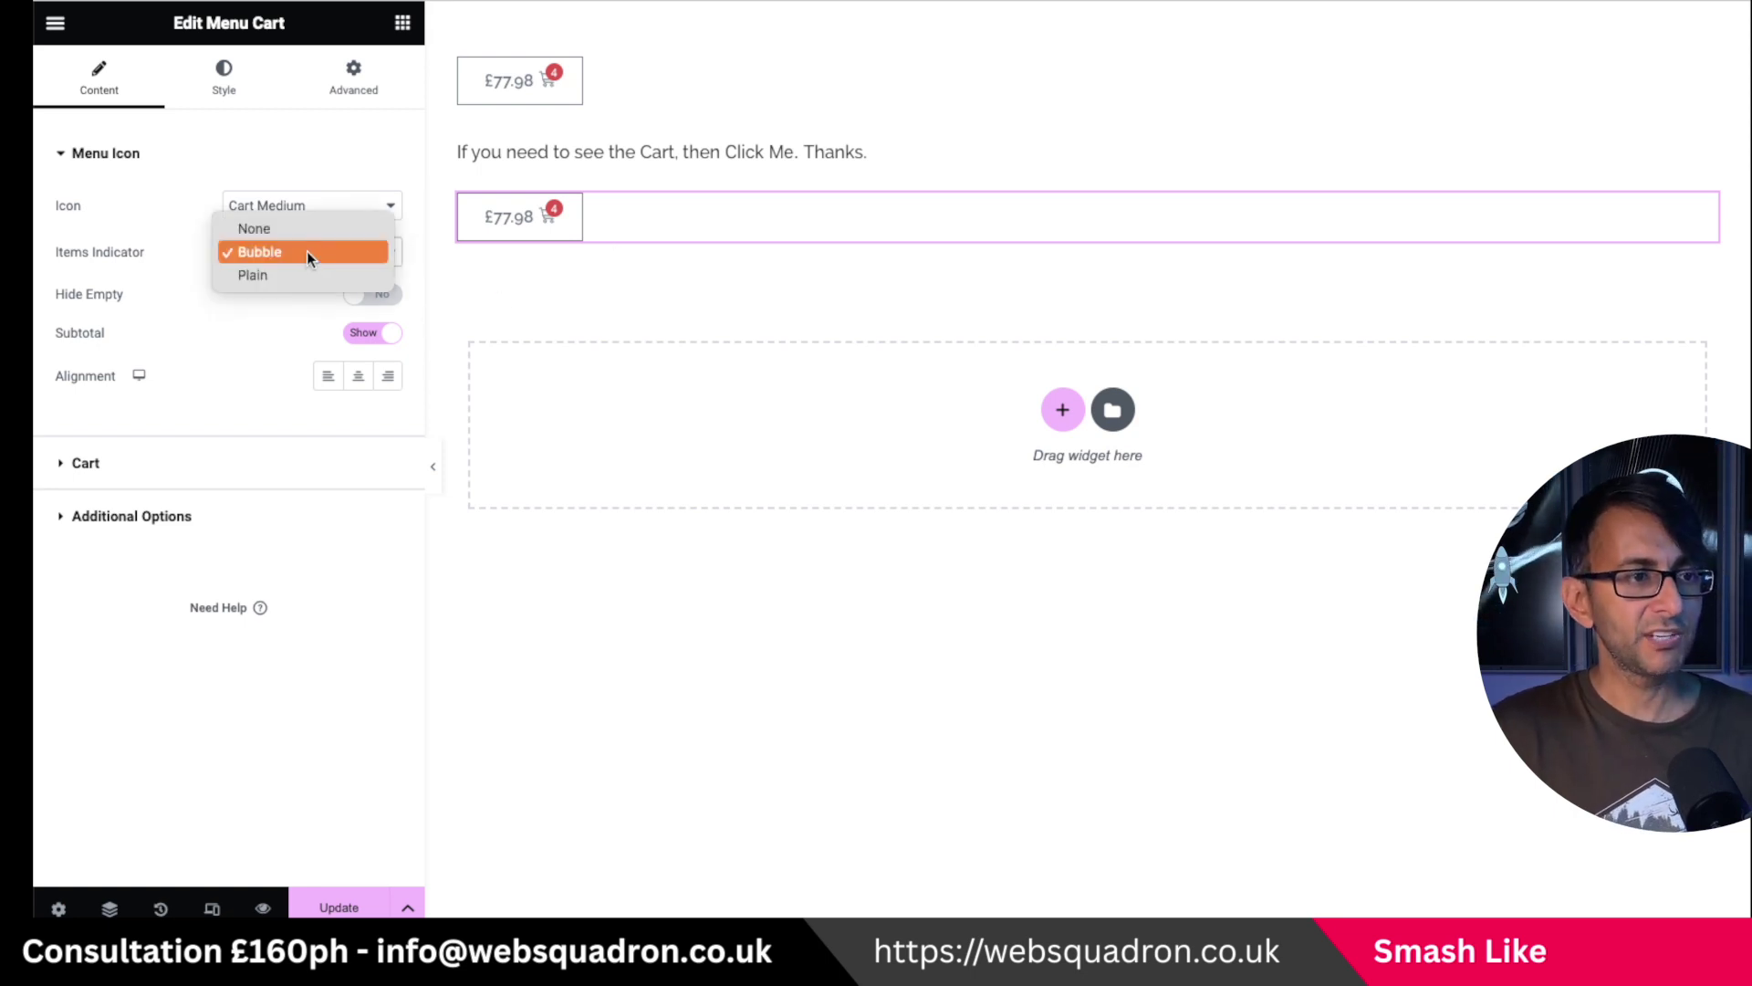
click(299, 272)
click(307, 209)
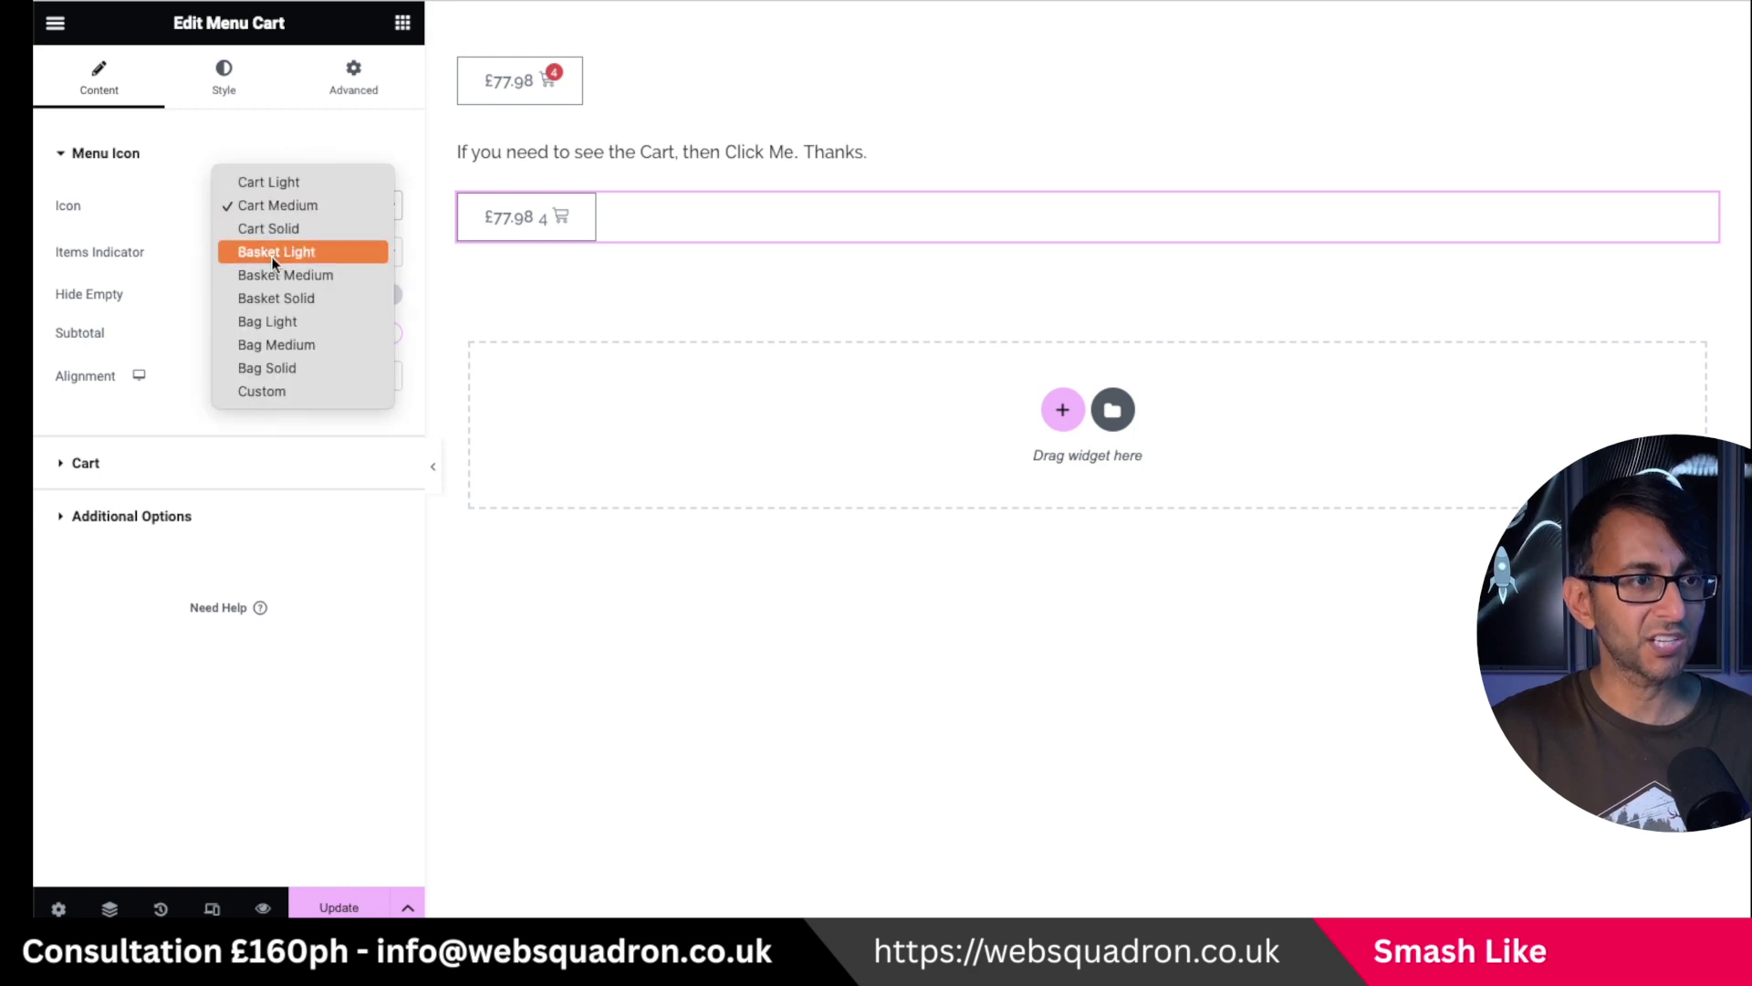
click(270, 325)
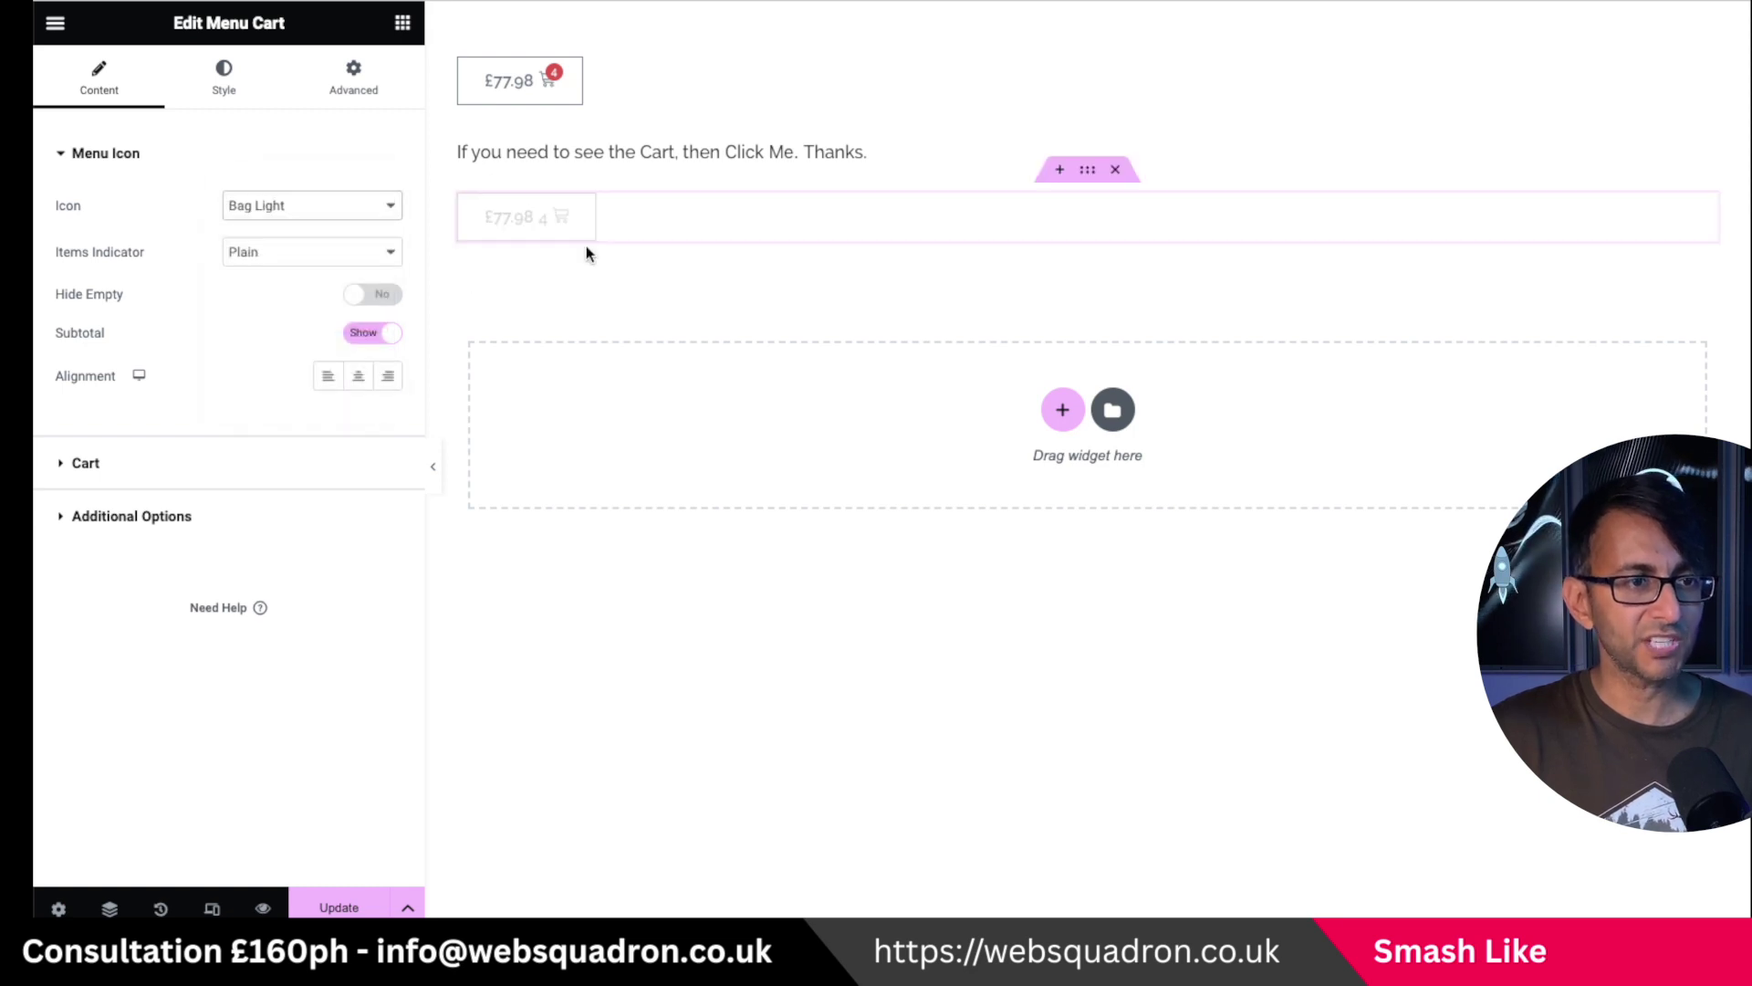
click(293, 252)
click(293, 210)
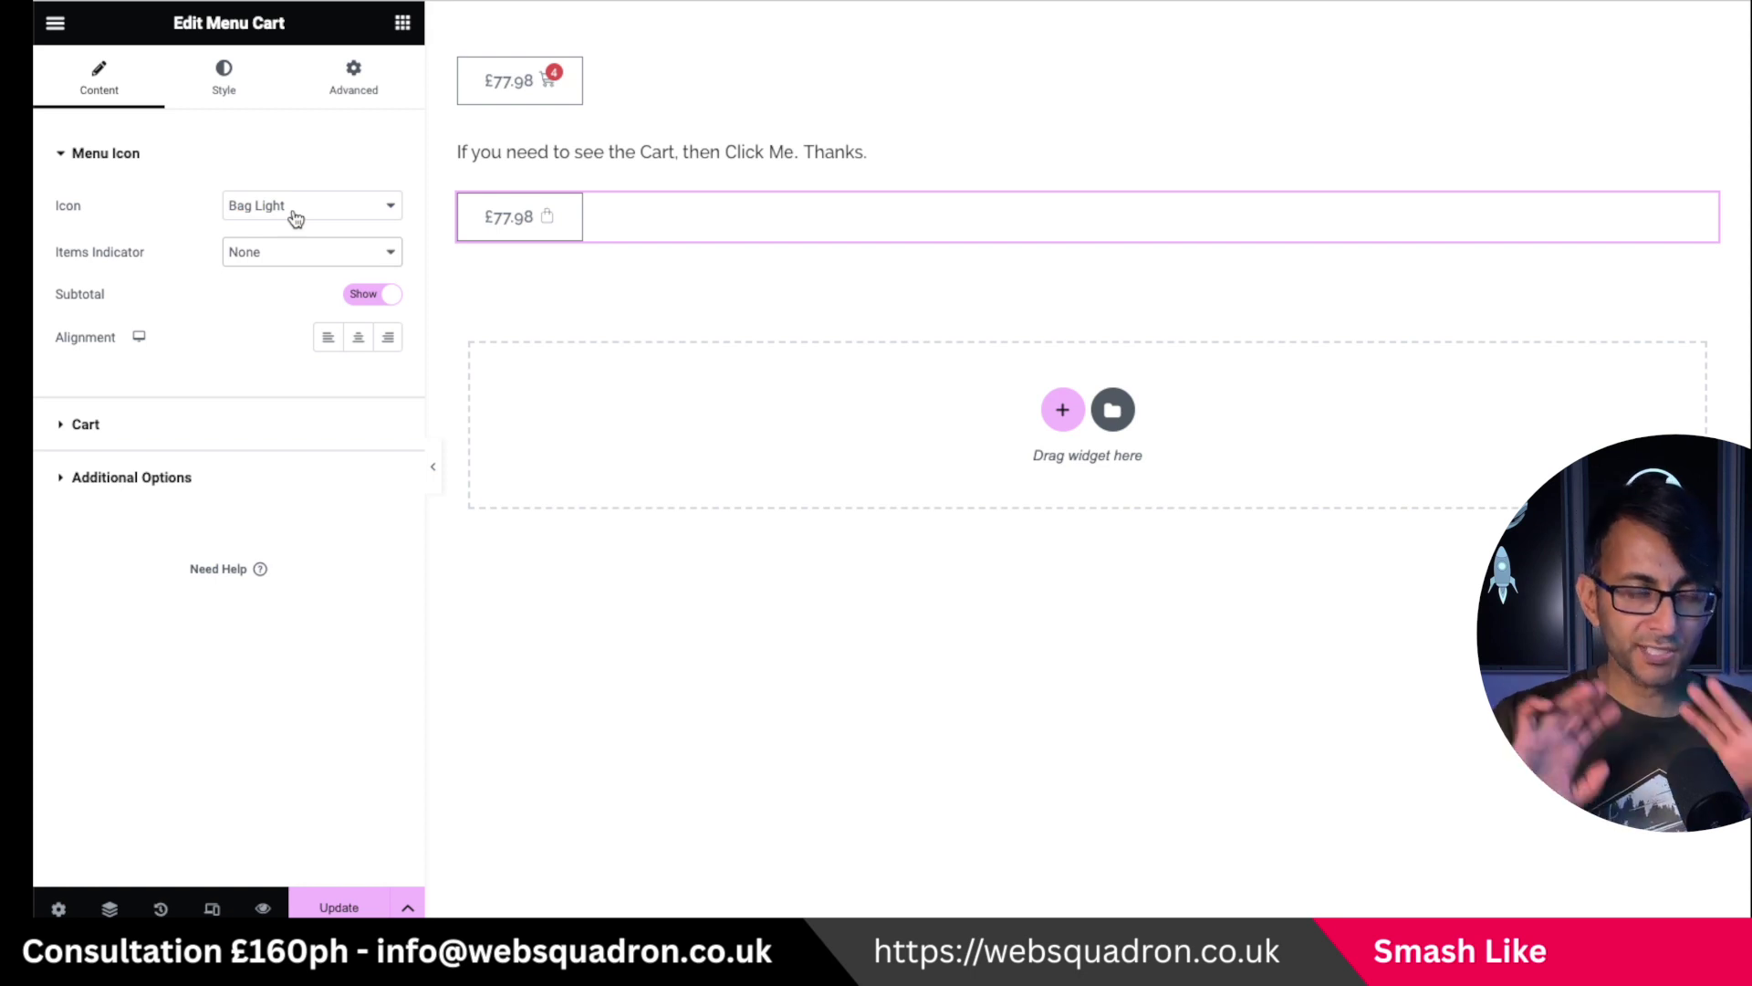
click(369, 296)
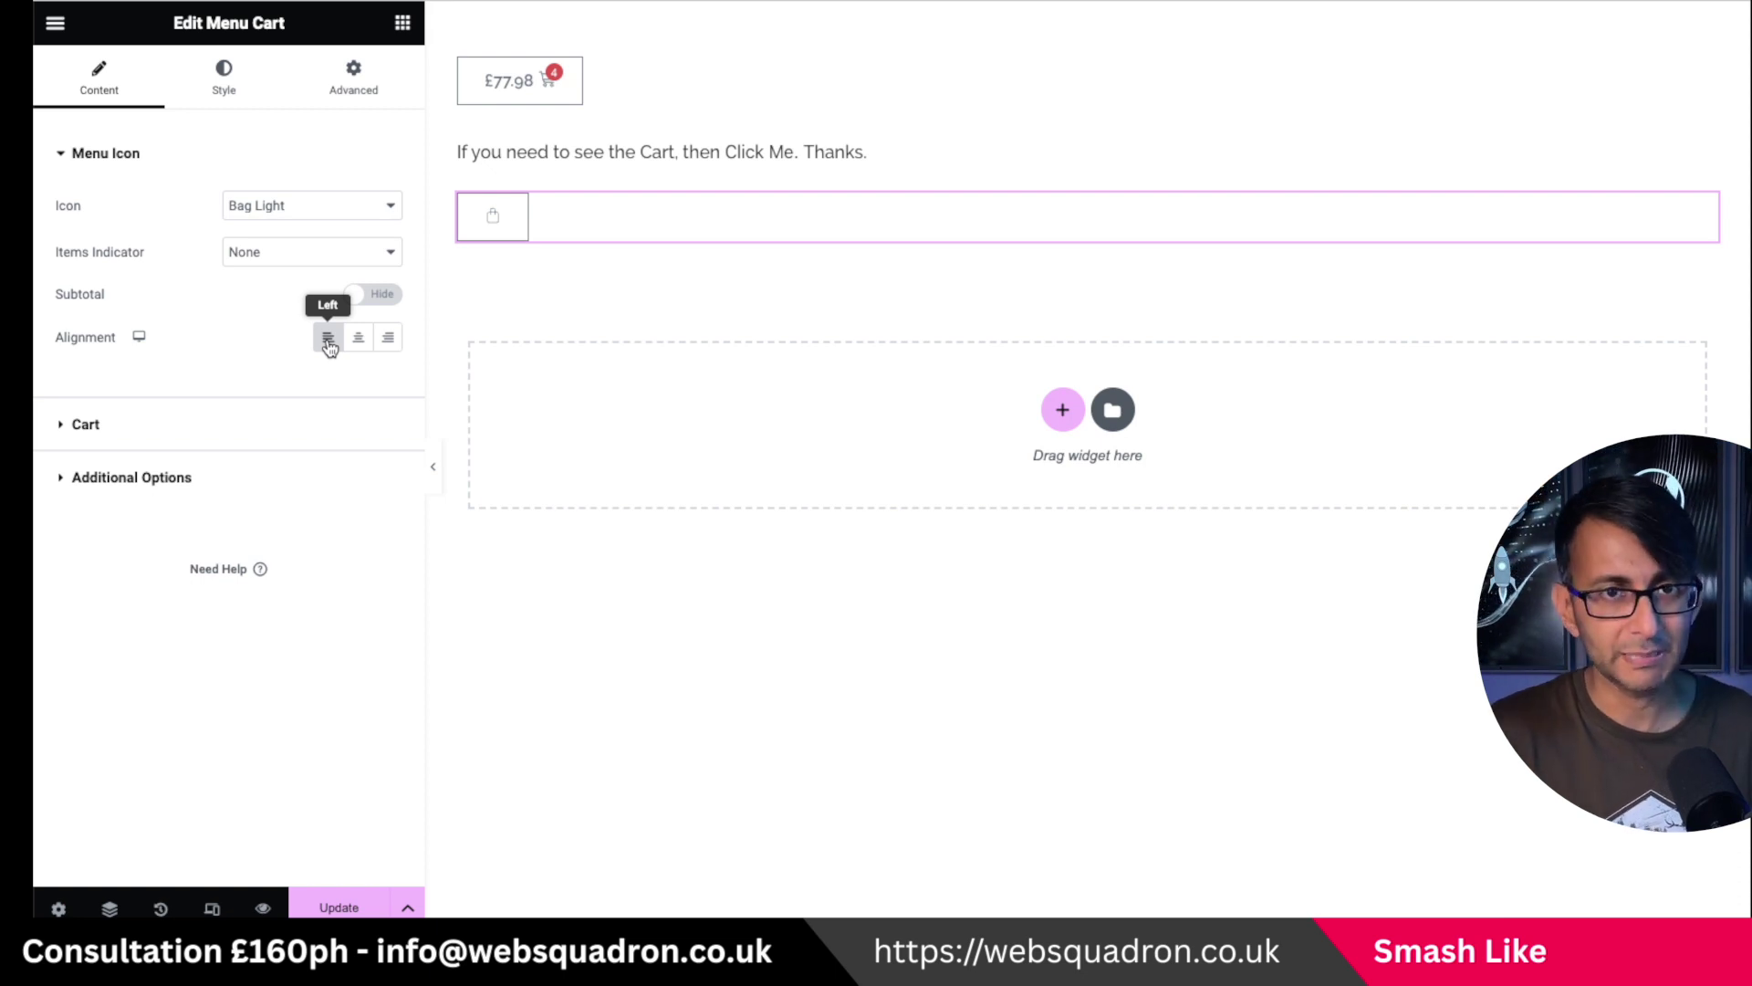
Set the new Menu Cart's icon to Custom with None, removing the icon
click(305, 210)
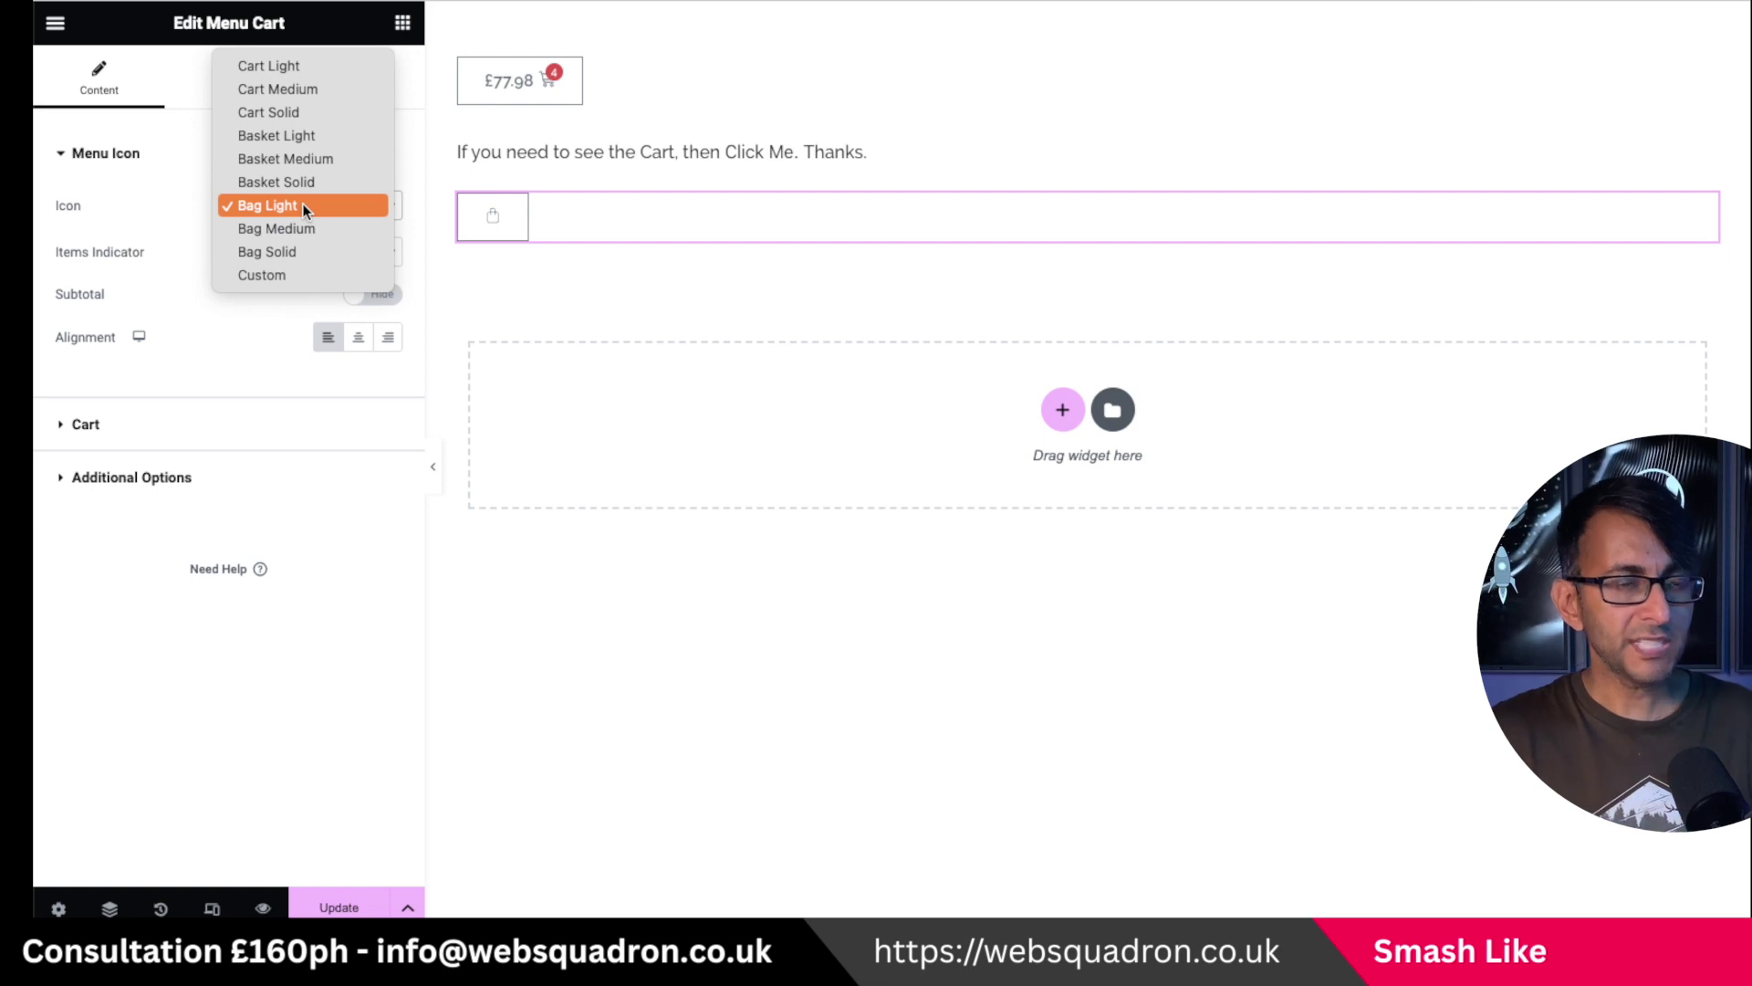
click(307, 274)
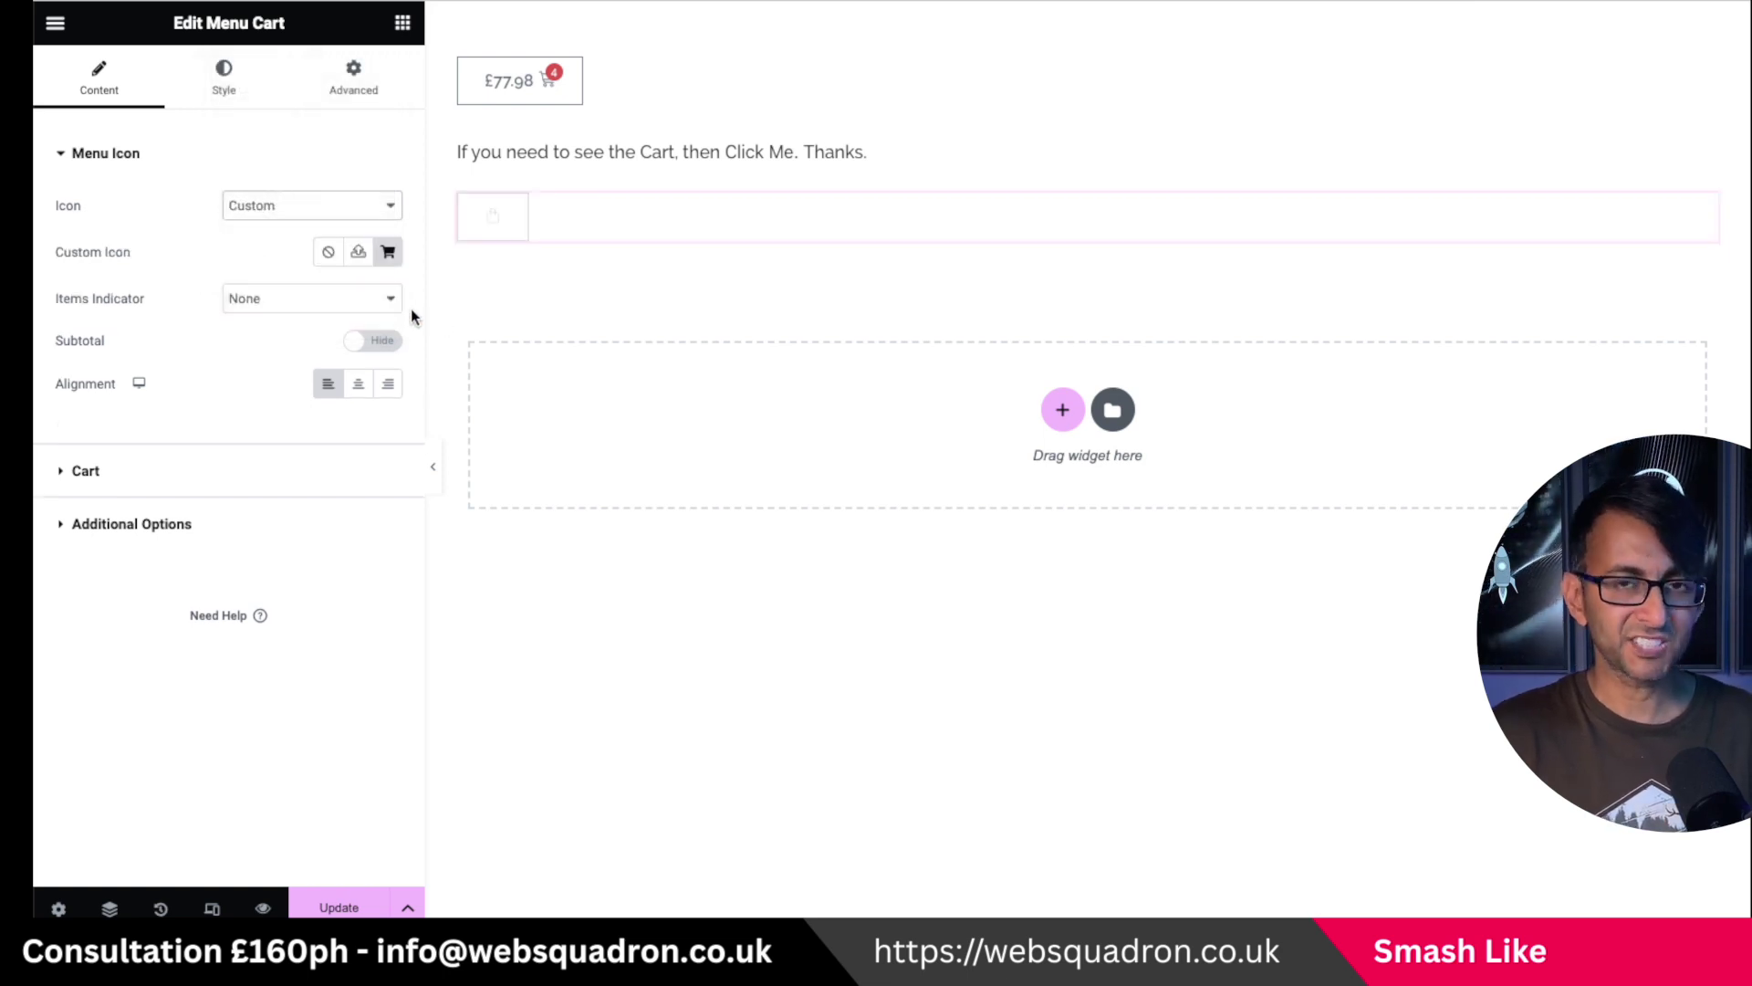
click(327, 254)
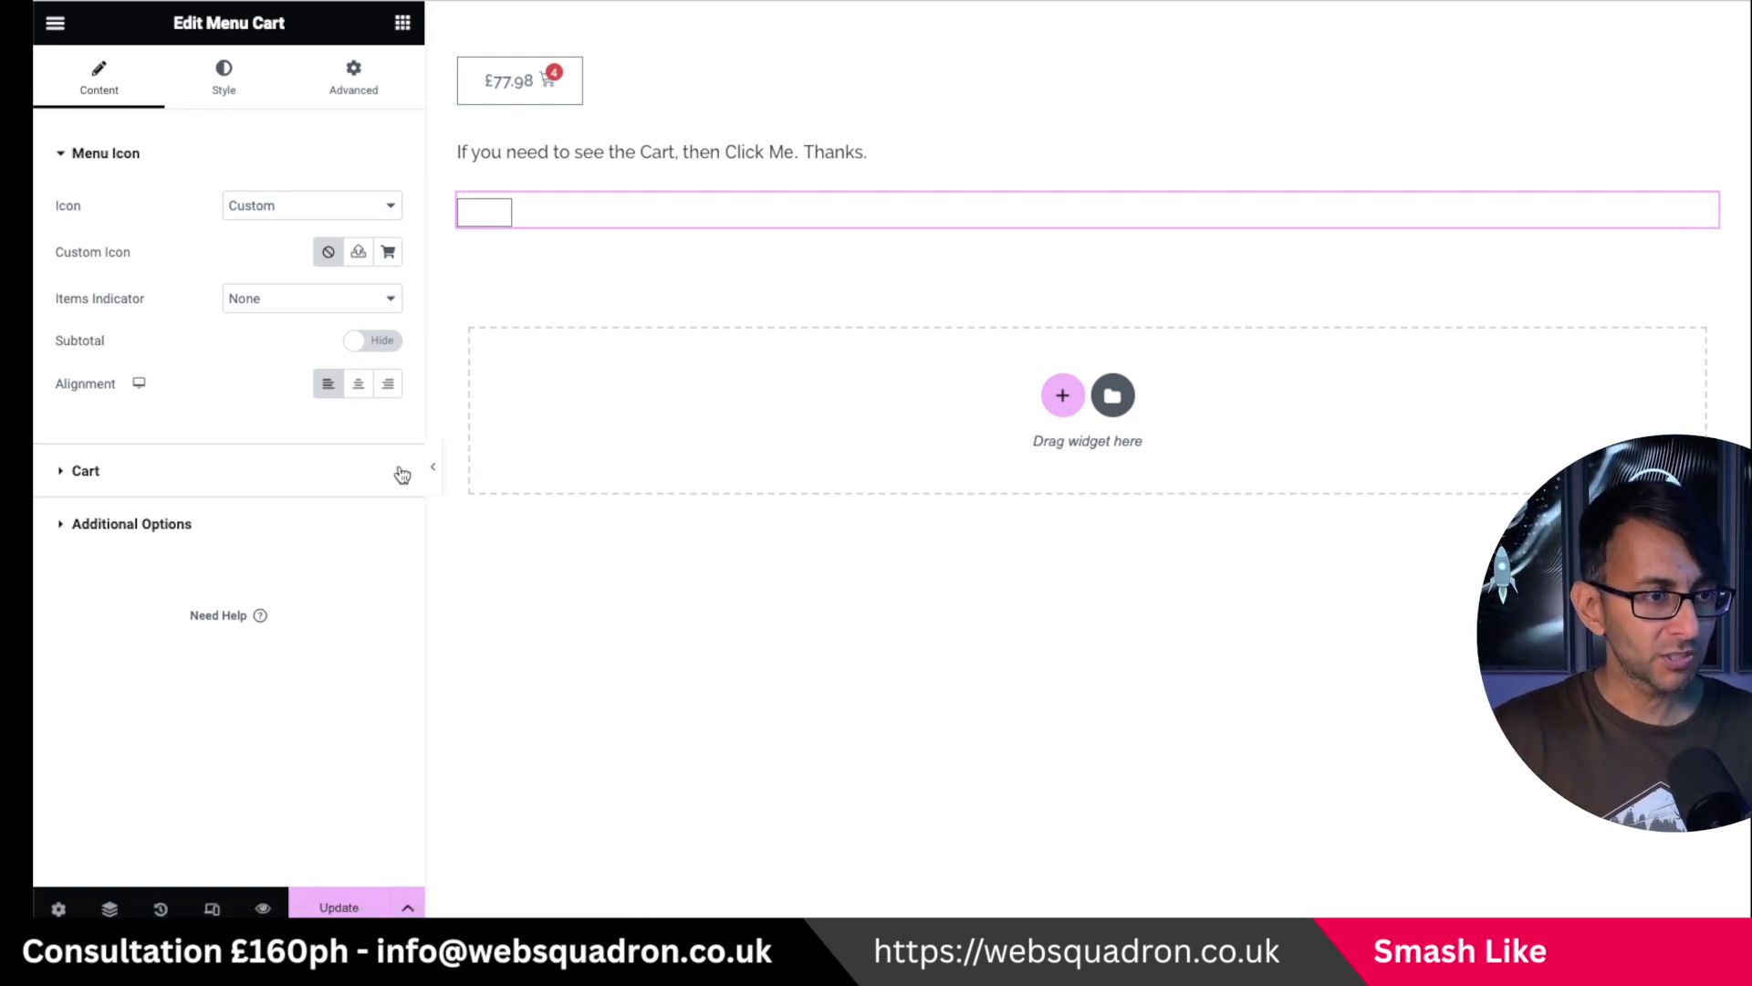
click(433, 467)
click(285, 215)
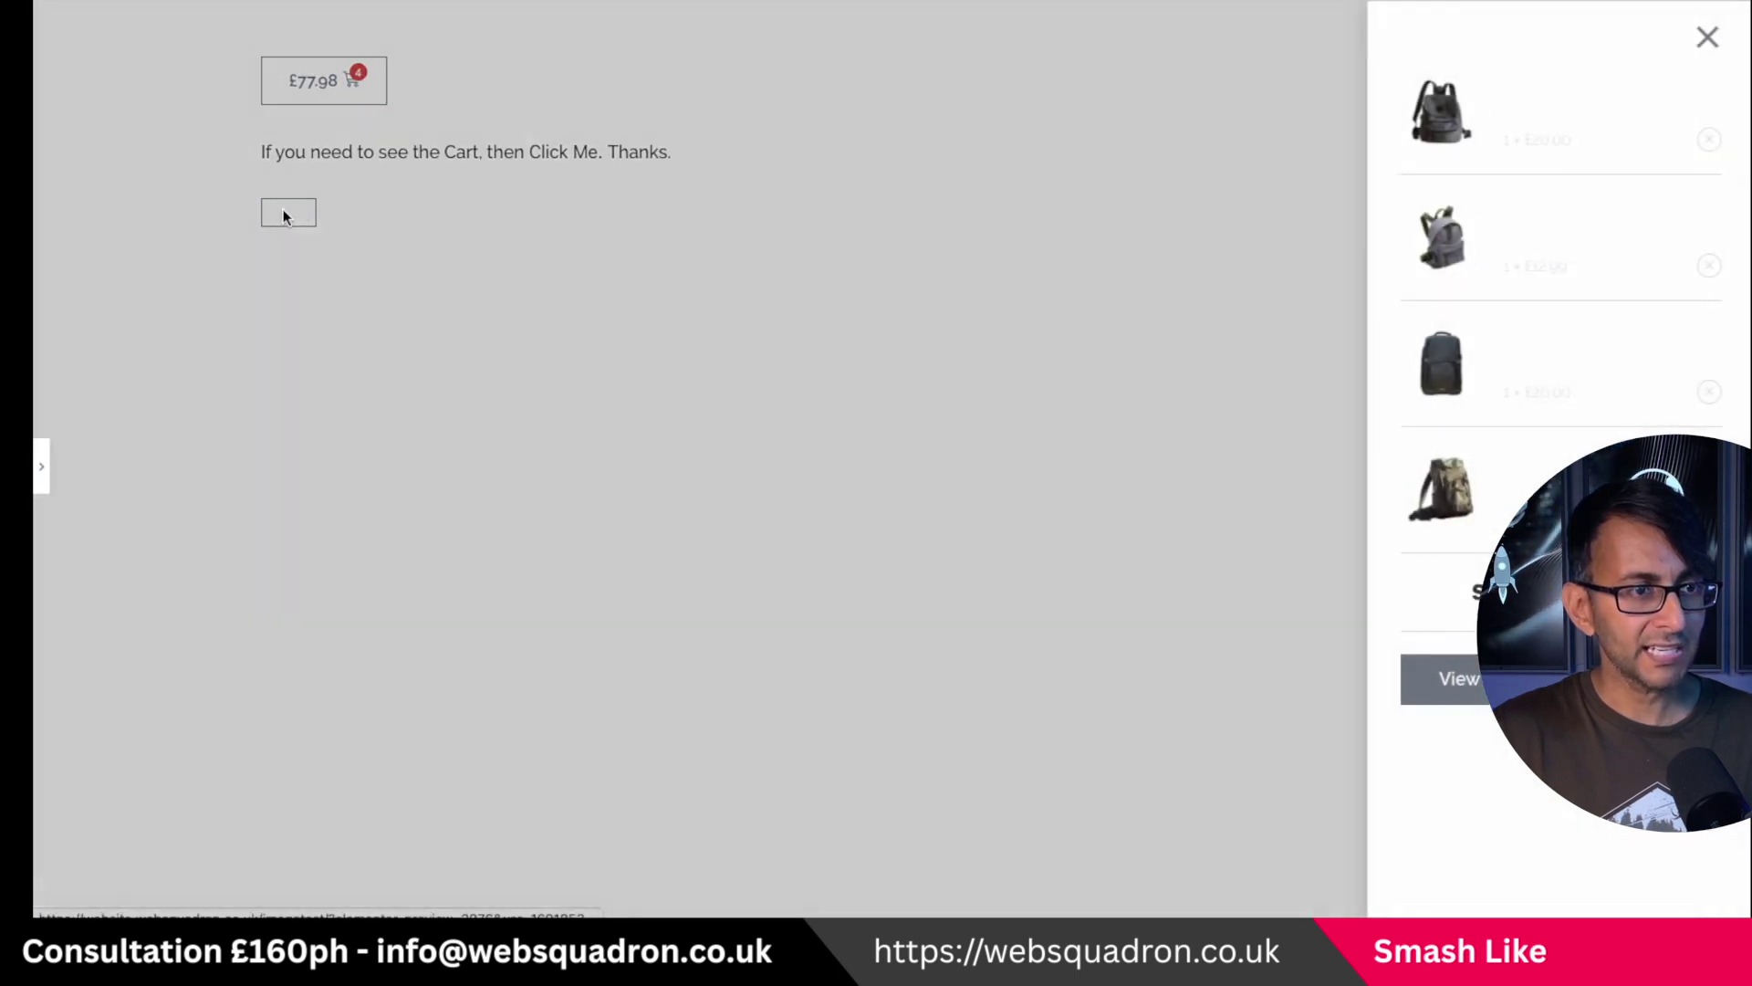
click(1703, 37)
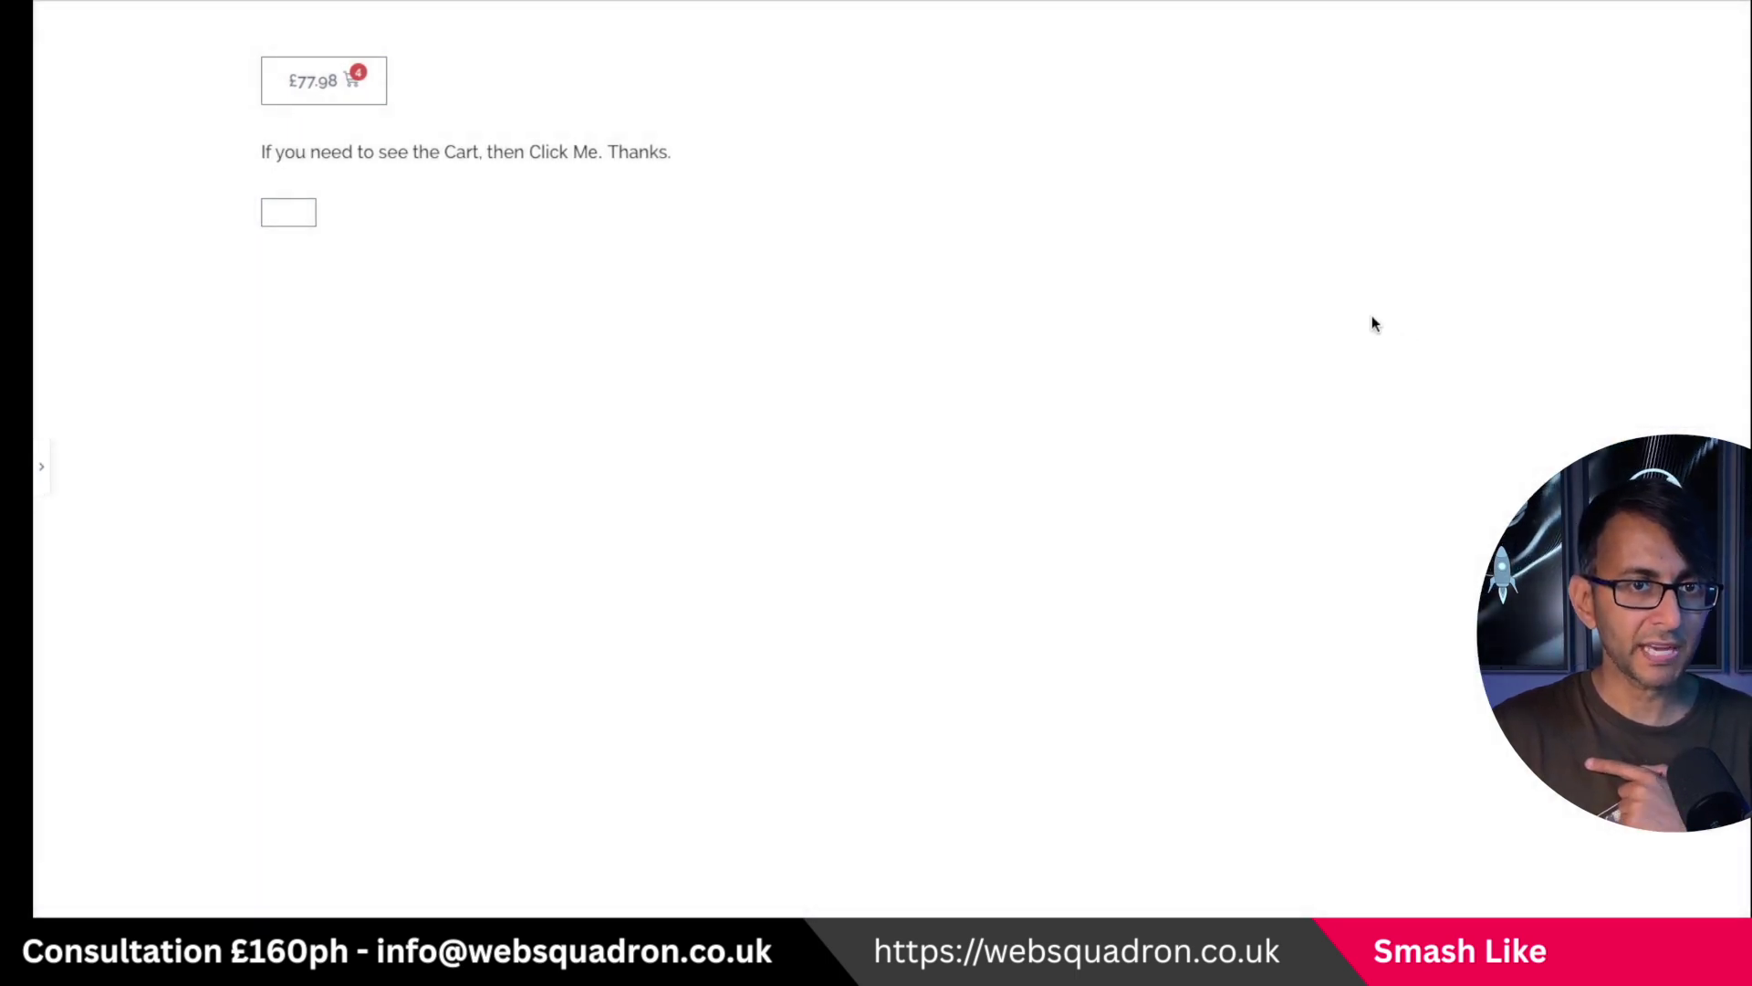
click(274, 212)
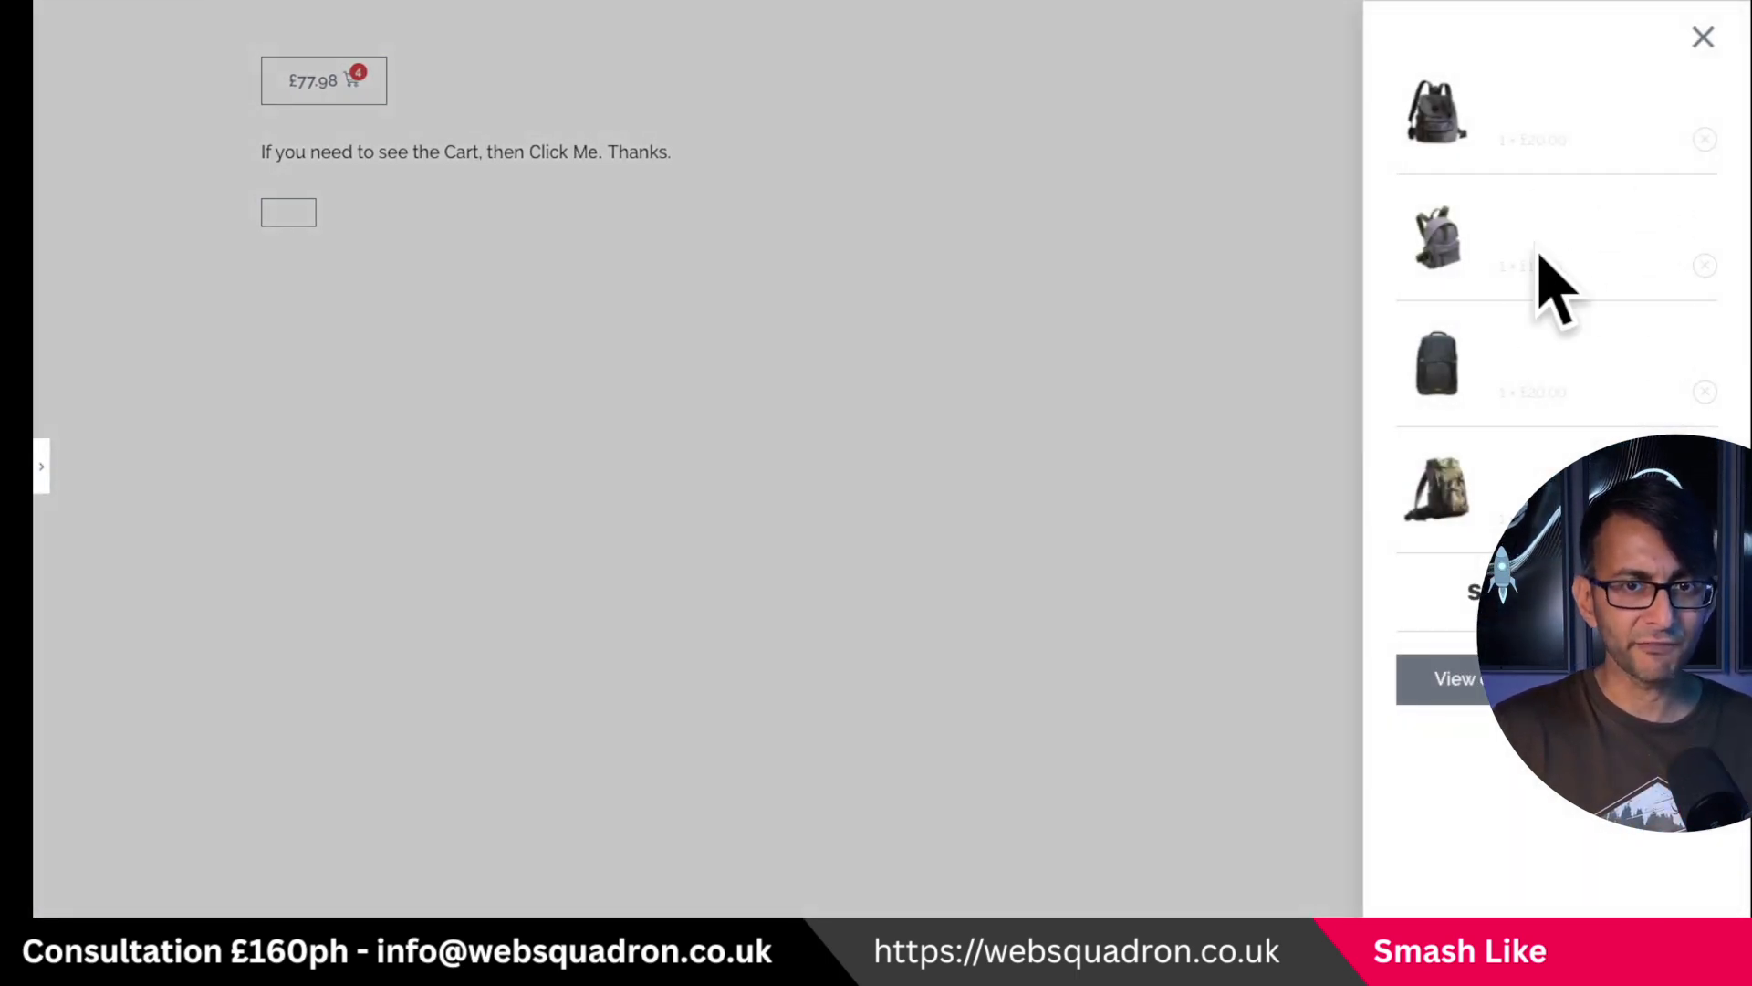
click(1694, 41)
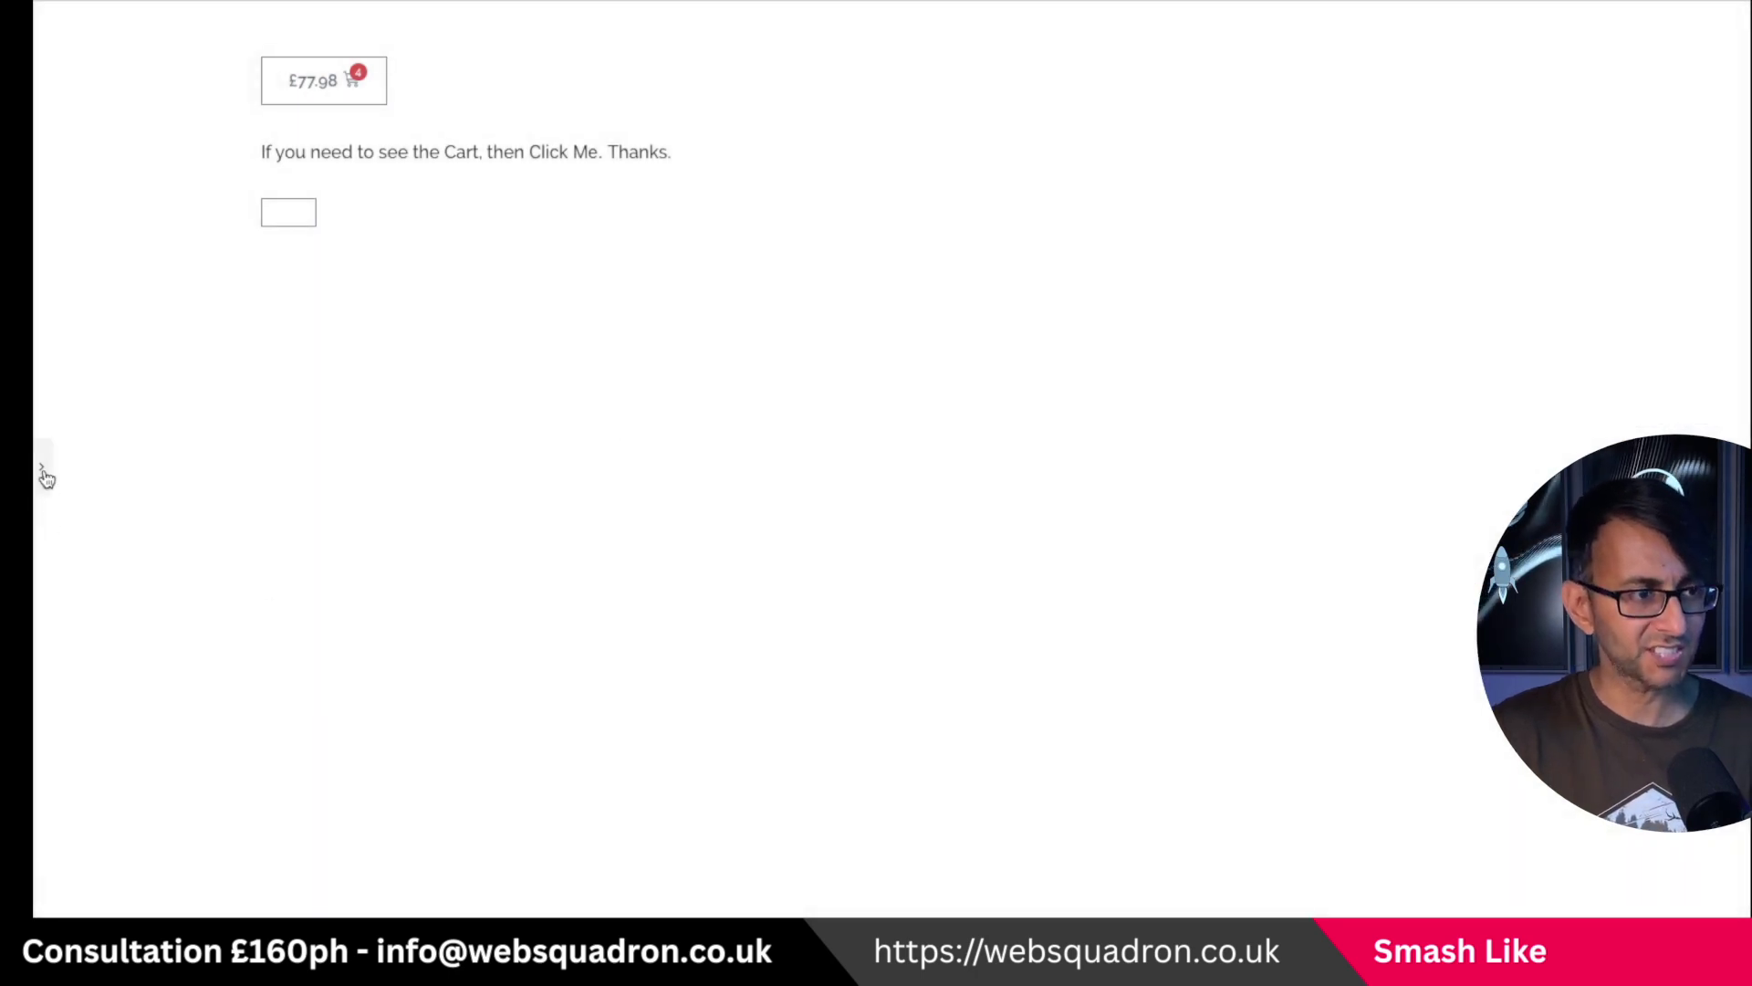
click(41, 470)
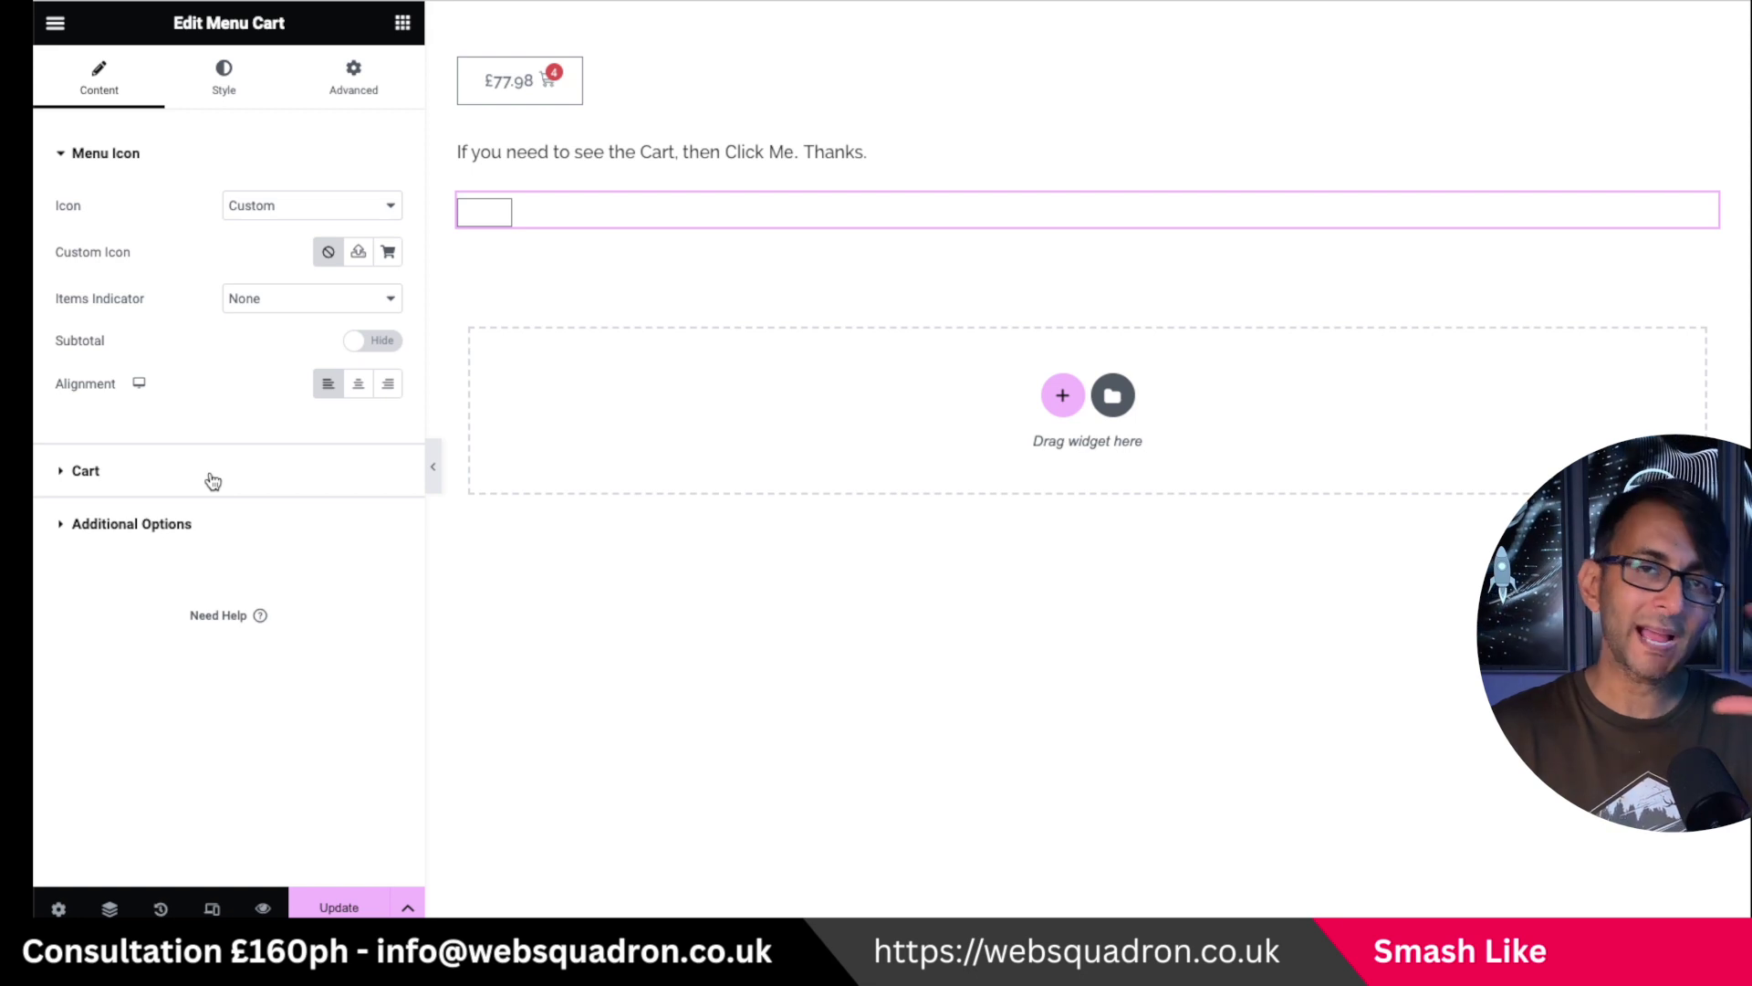
Set the cart's parent container Direction to Row - horizontal, then reselect the Menu Cart
click(210, 479)
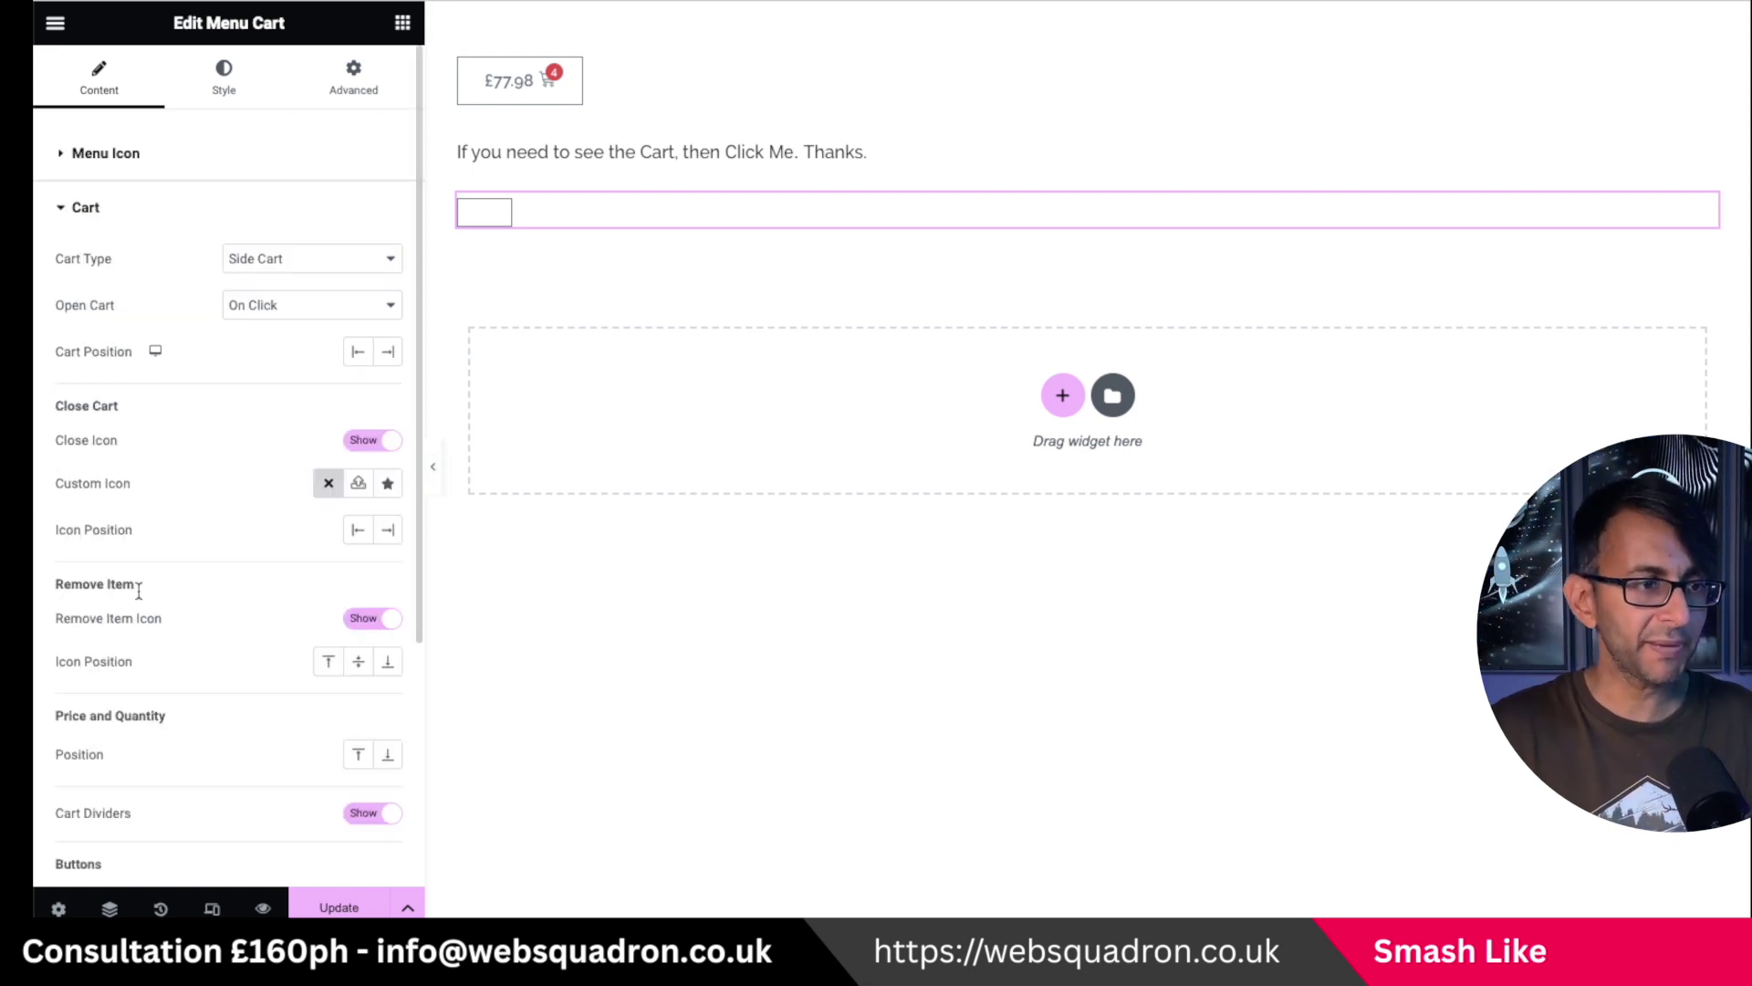
click(100, 164)
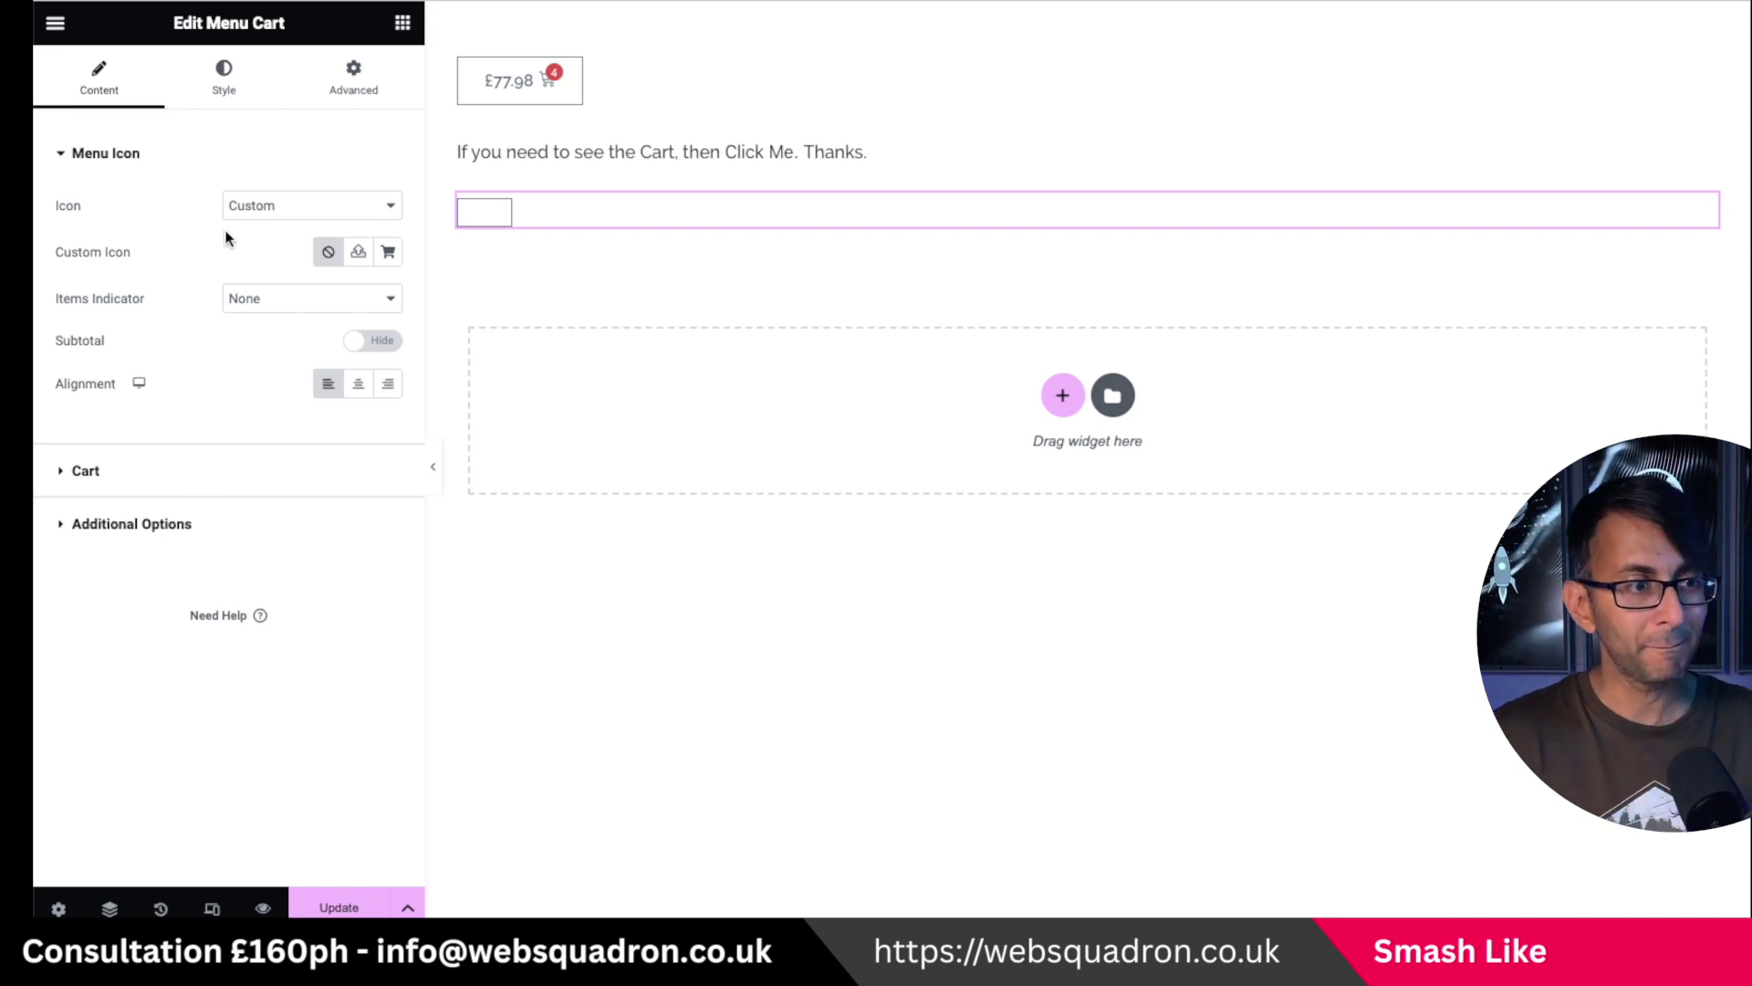
click(1087, 172)
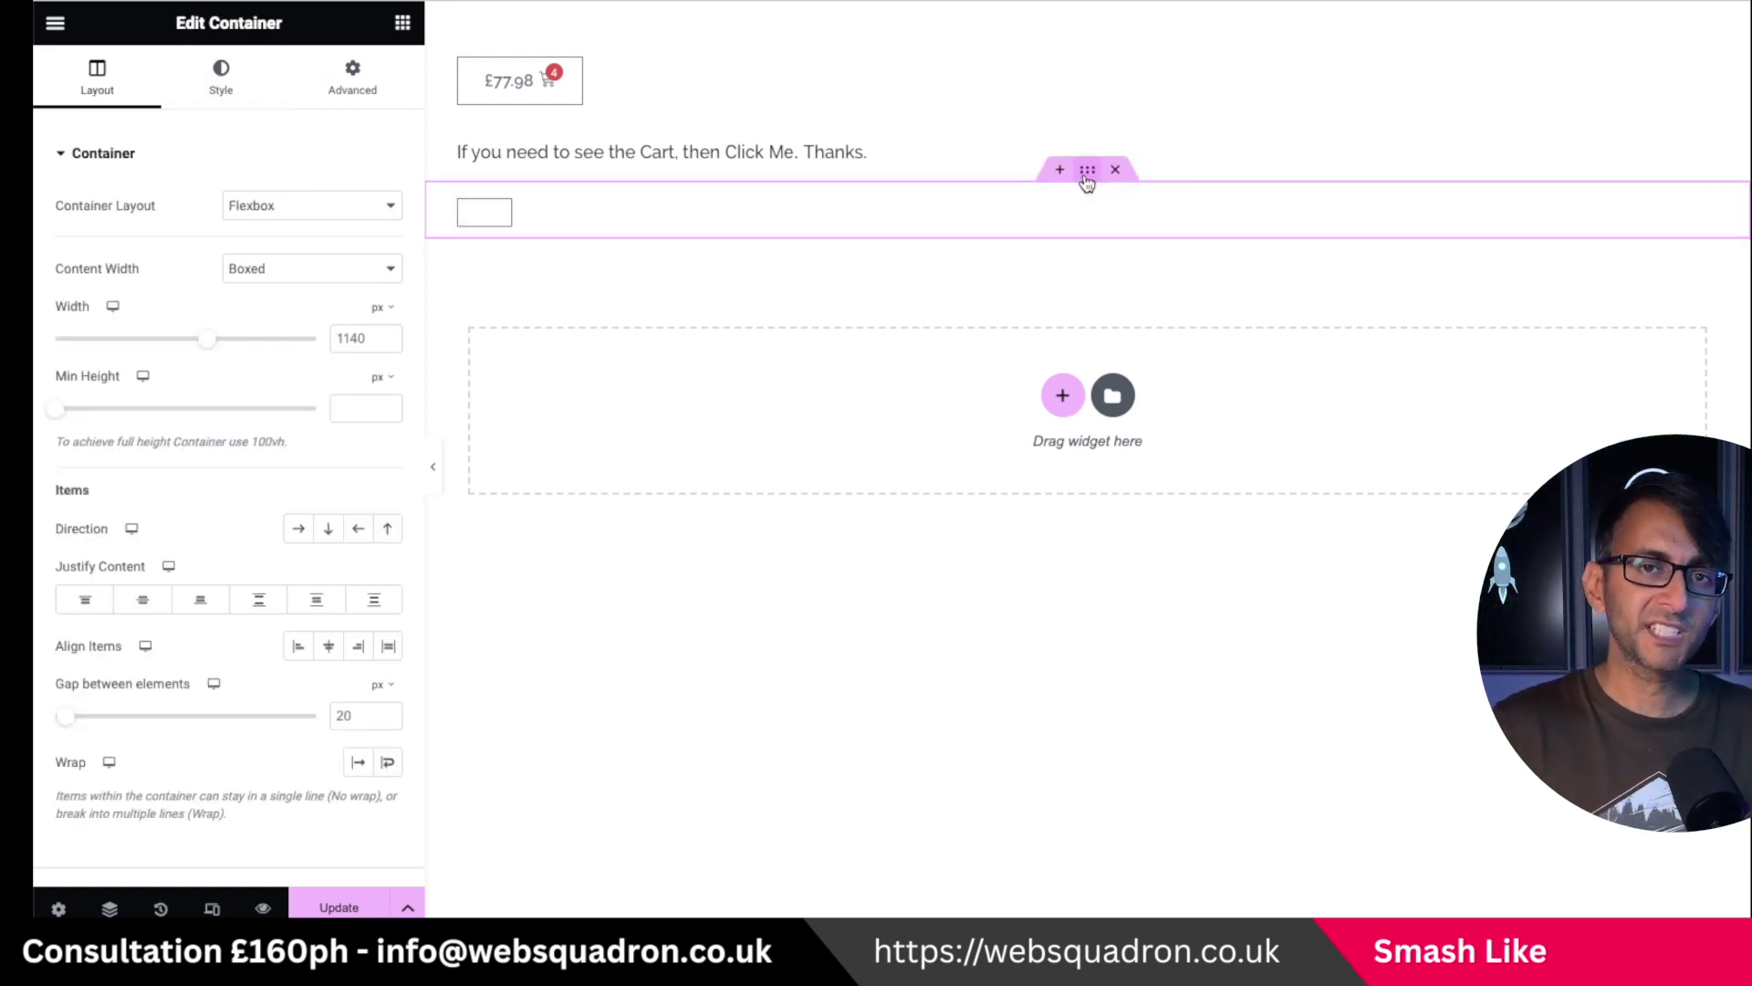
click(300, 533)
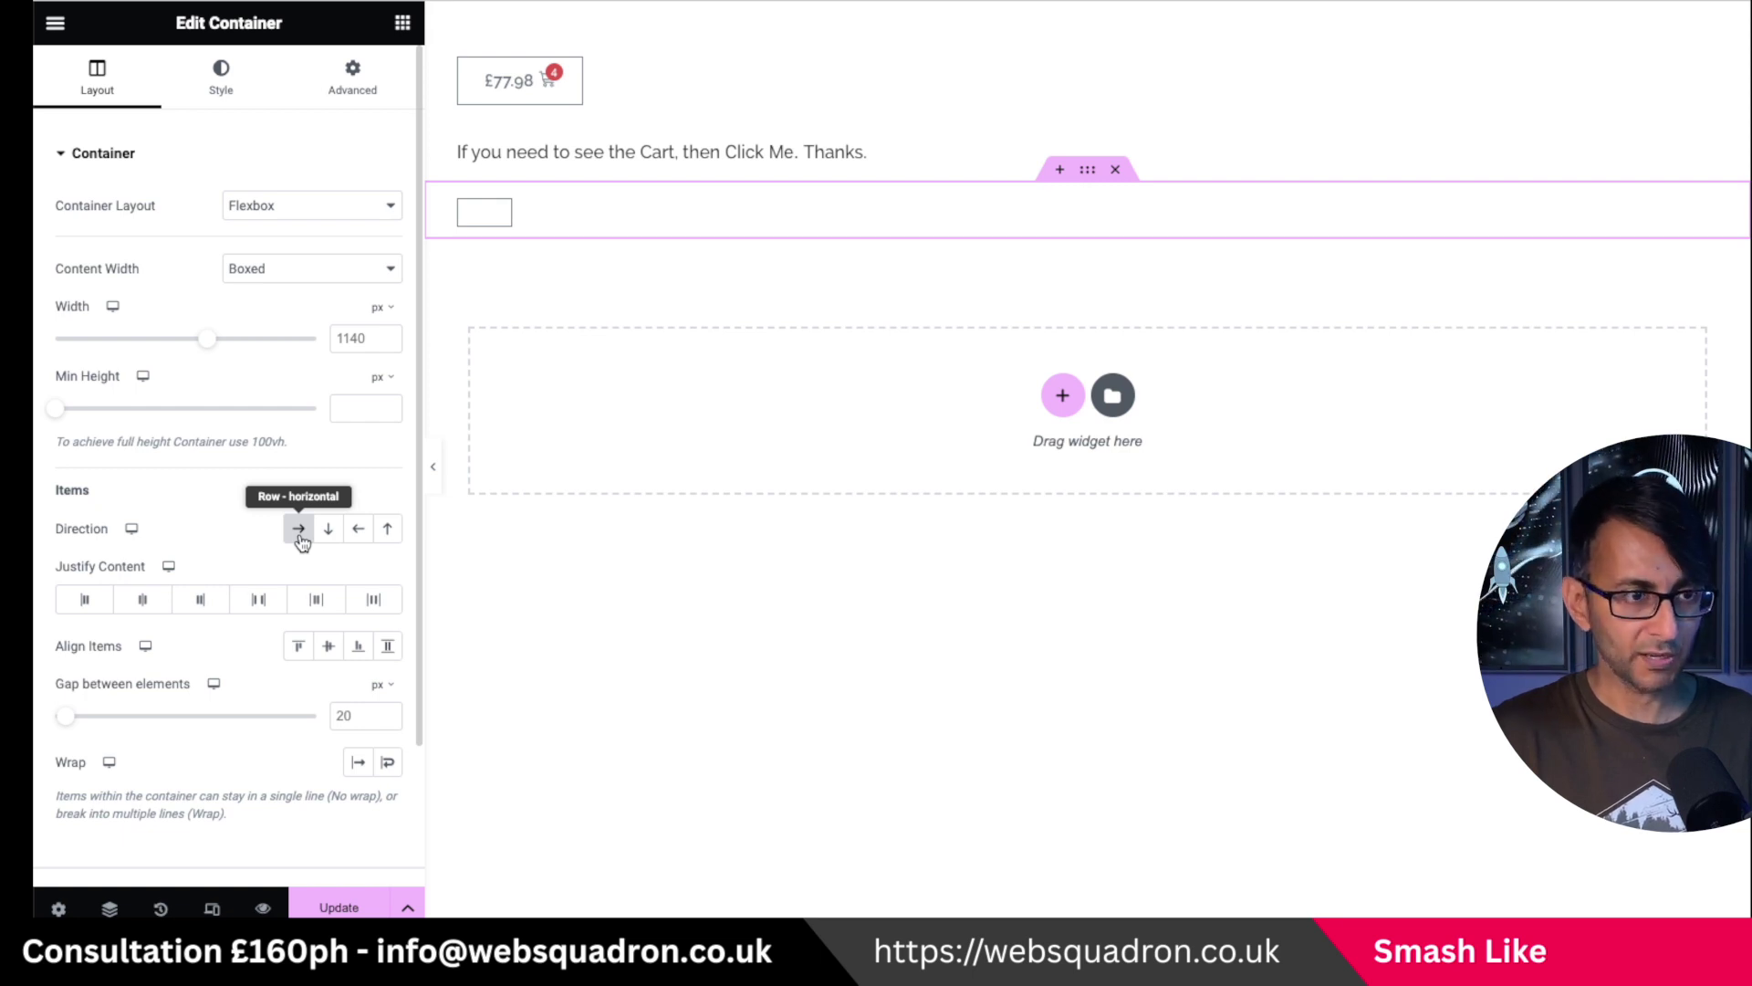
click(503, 212)
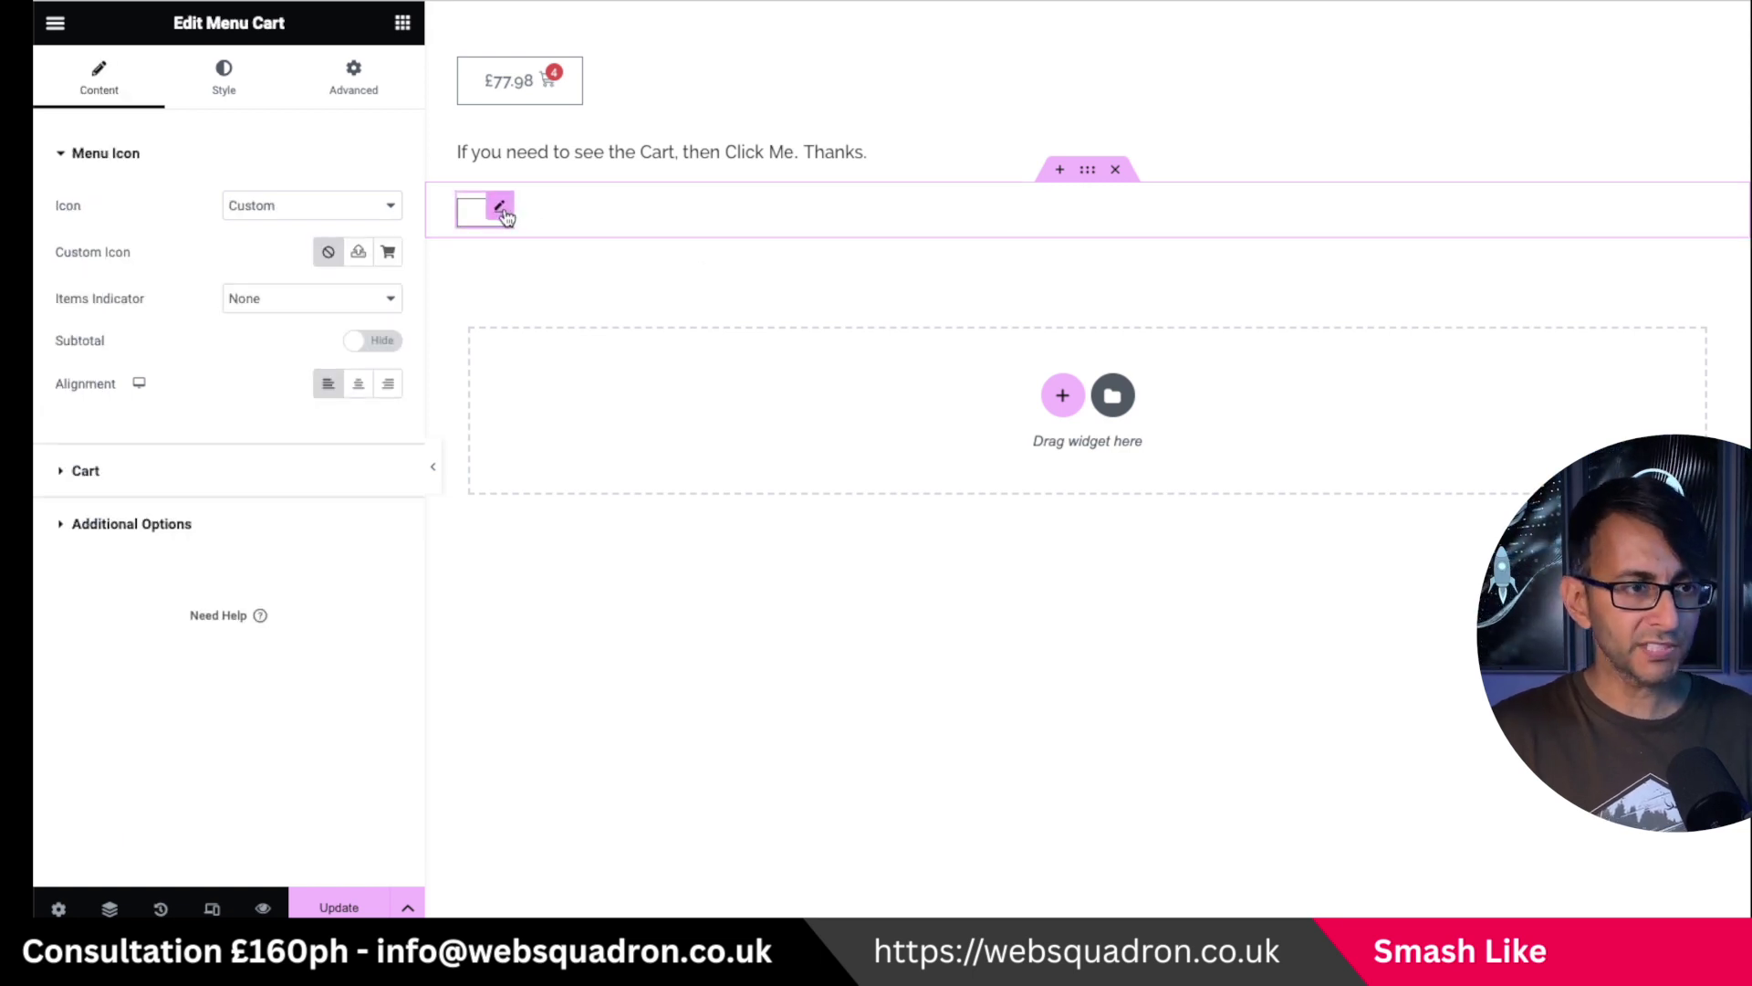
Paste Custom CSS using selector::before to insert 'Click Me.' before the Menu Cart
click(353, 77)
scroll(258, 748, down, 5)
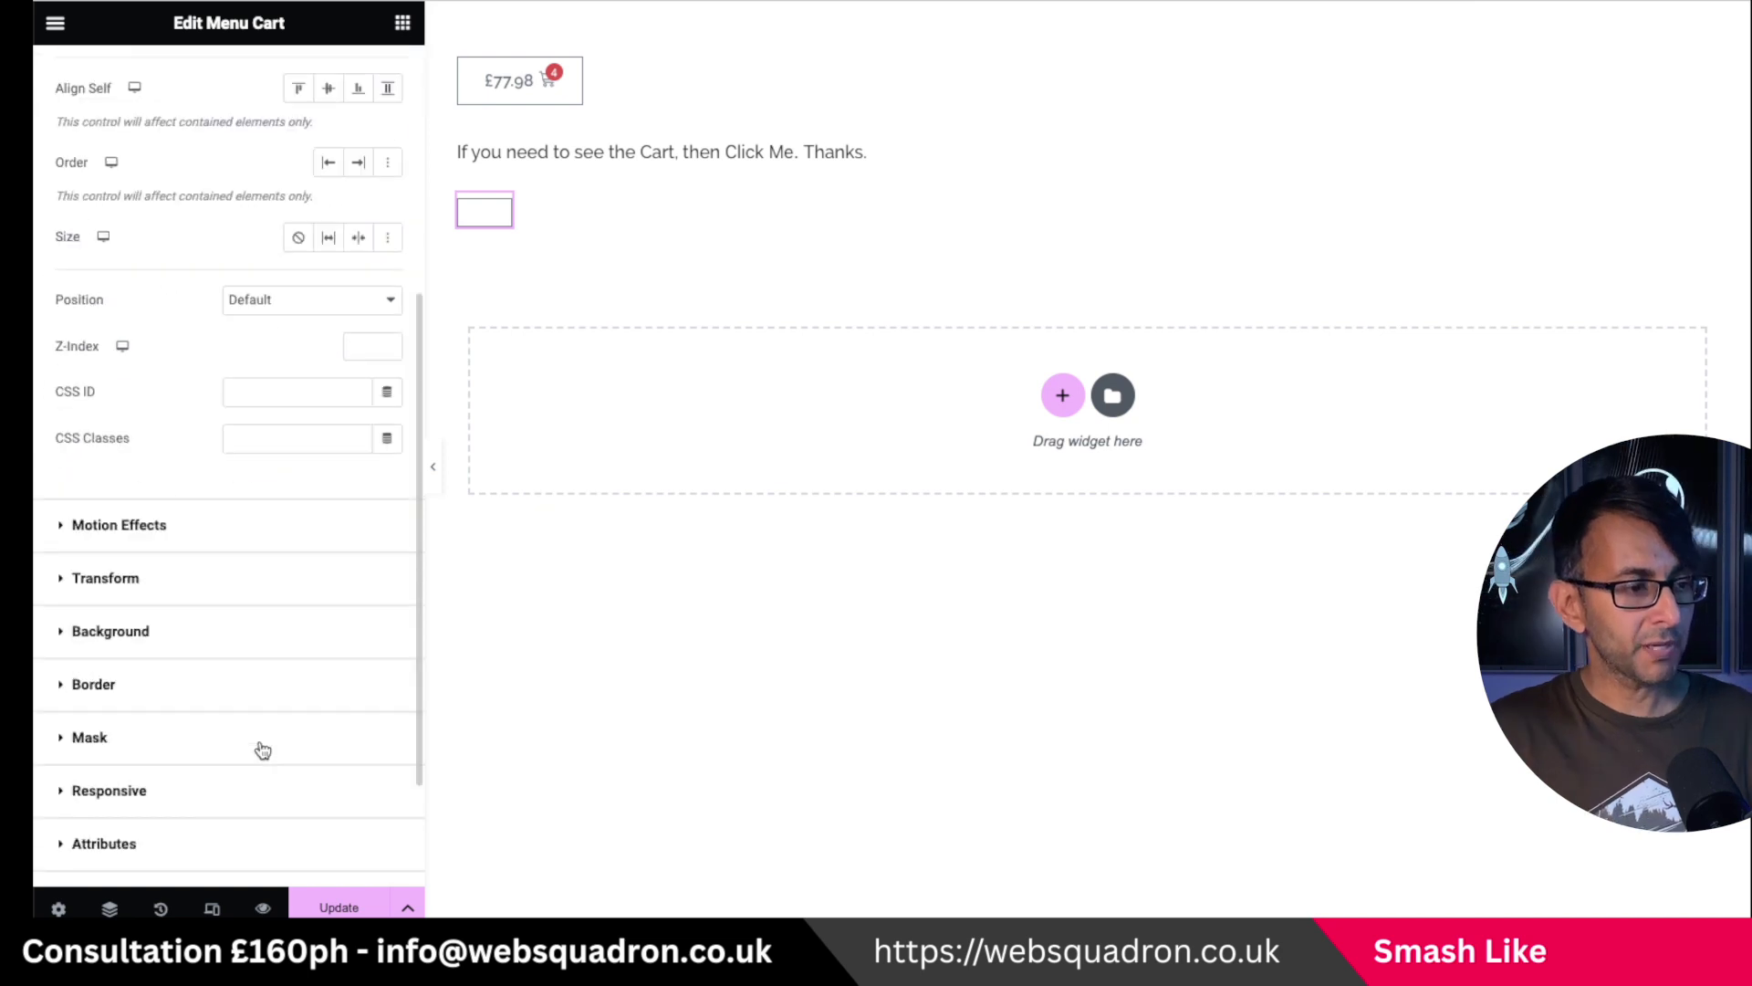
click(179, 723)
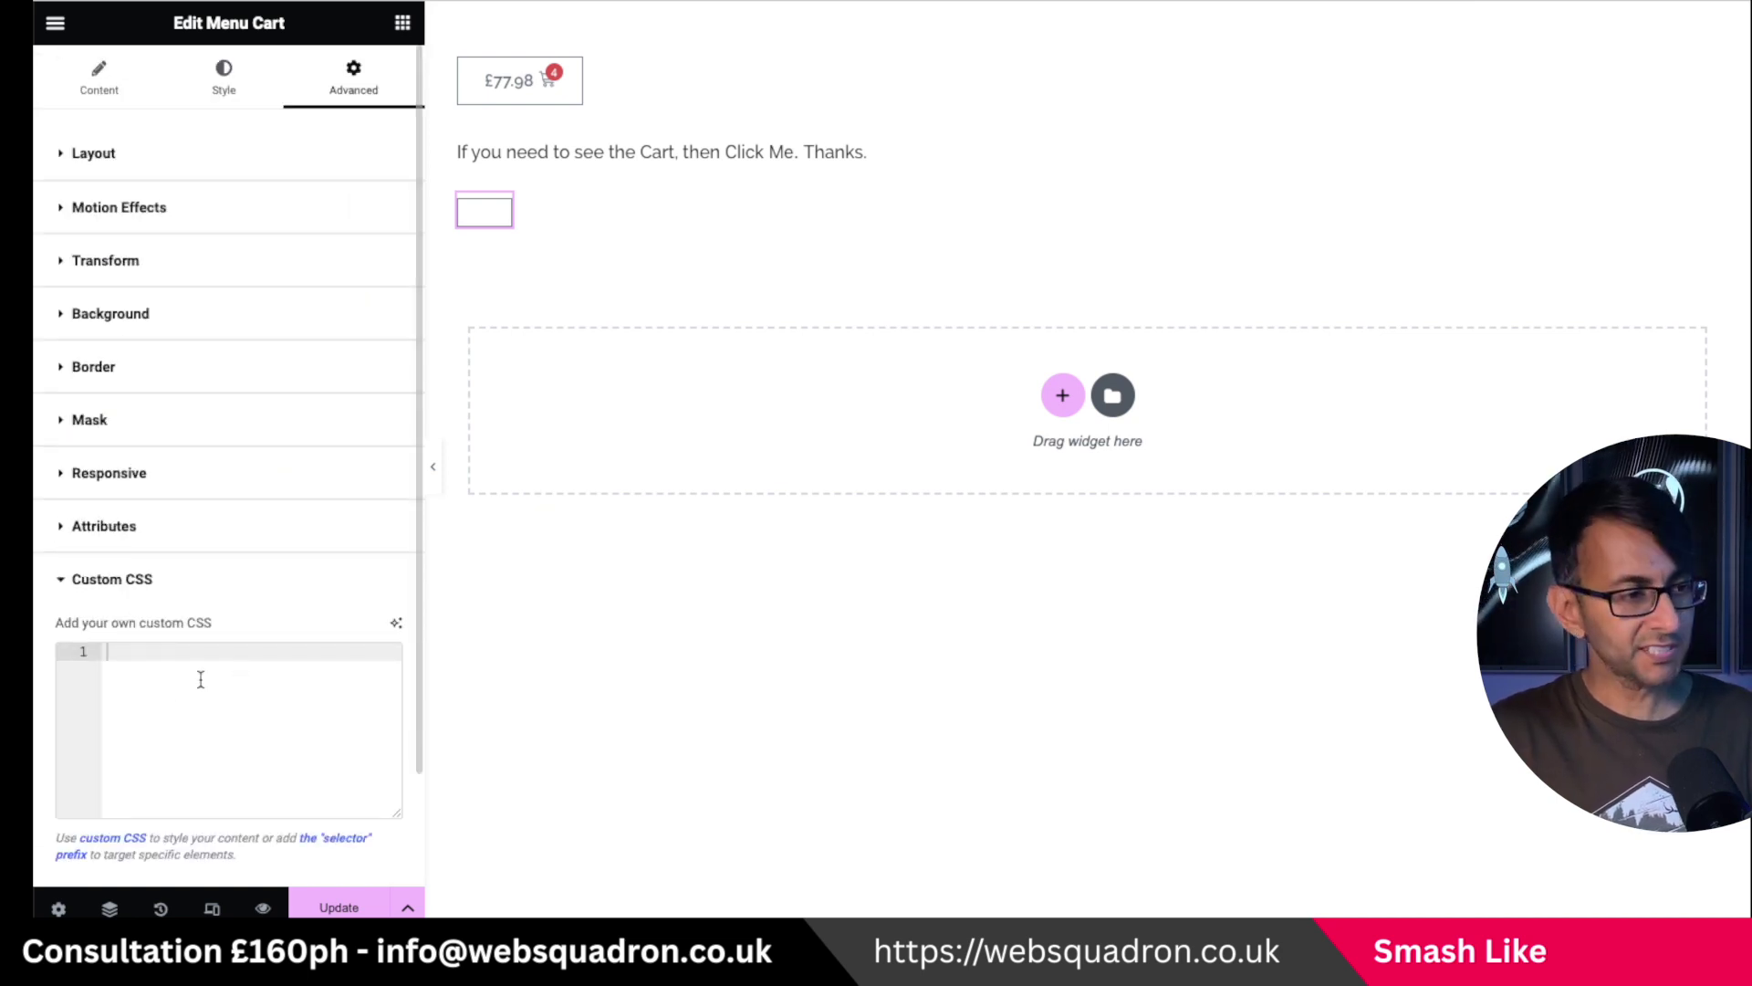
text(selector::before{     content:'Click Me.';  })
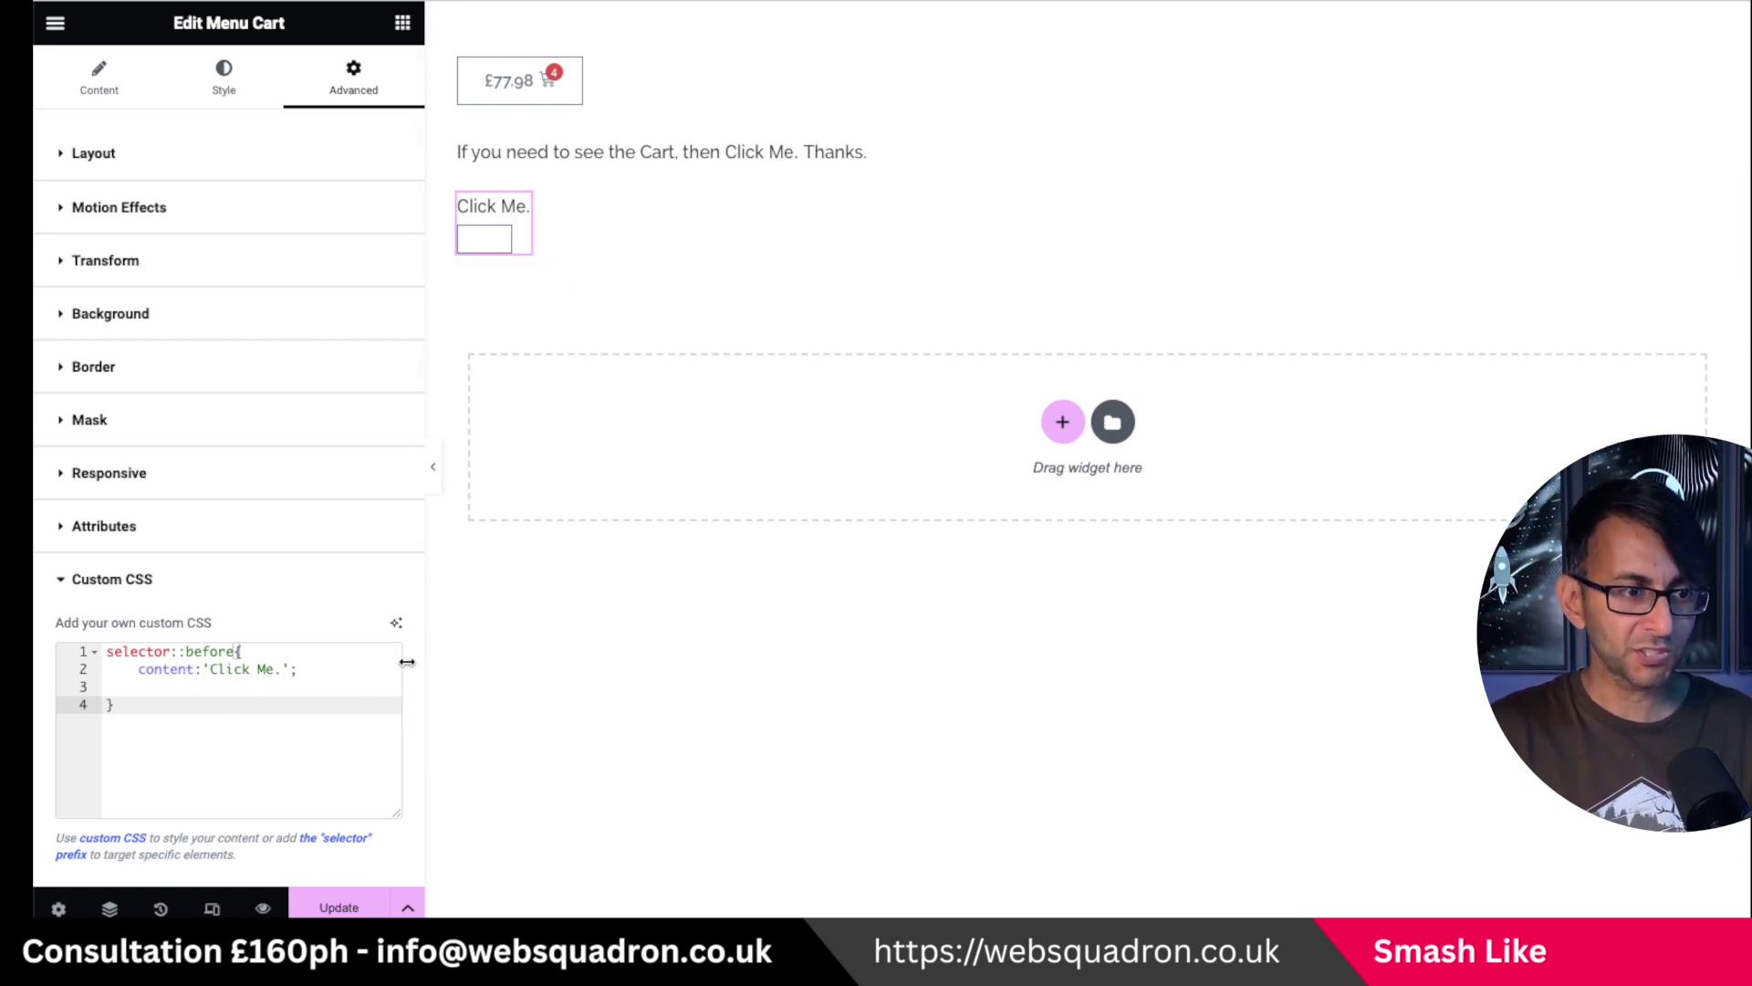
Correct the CSS content to exactly 'Click Me', removing the period and stray characters
click(283, 672)
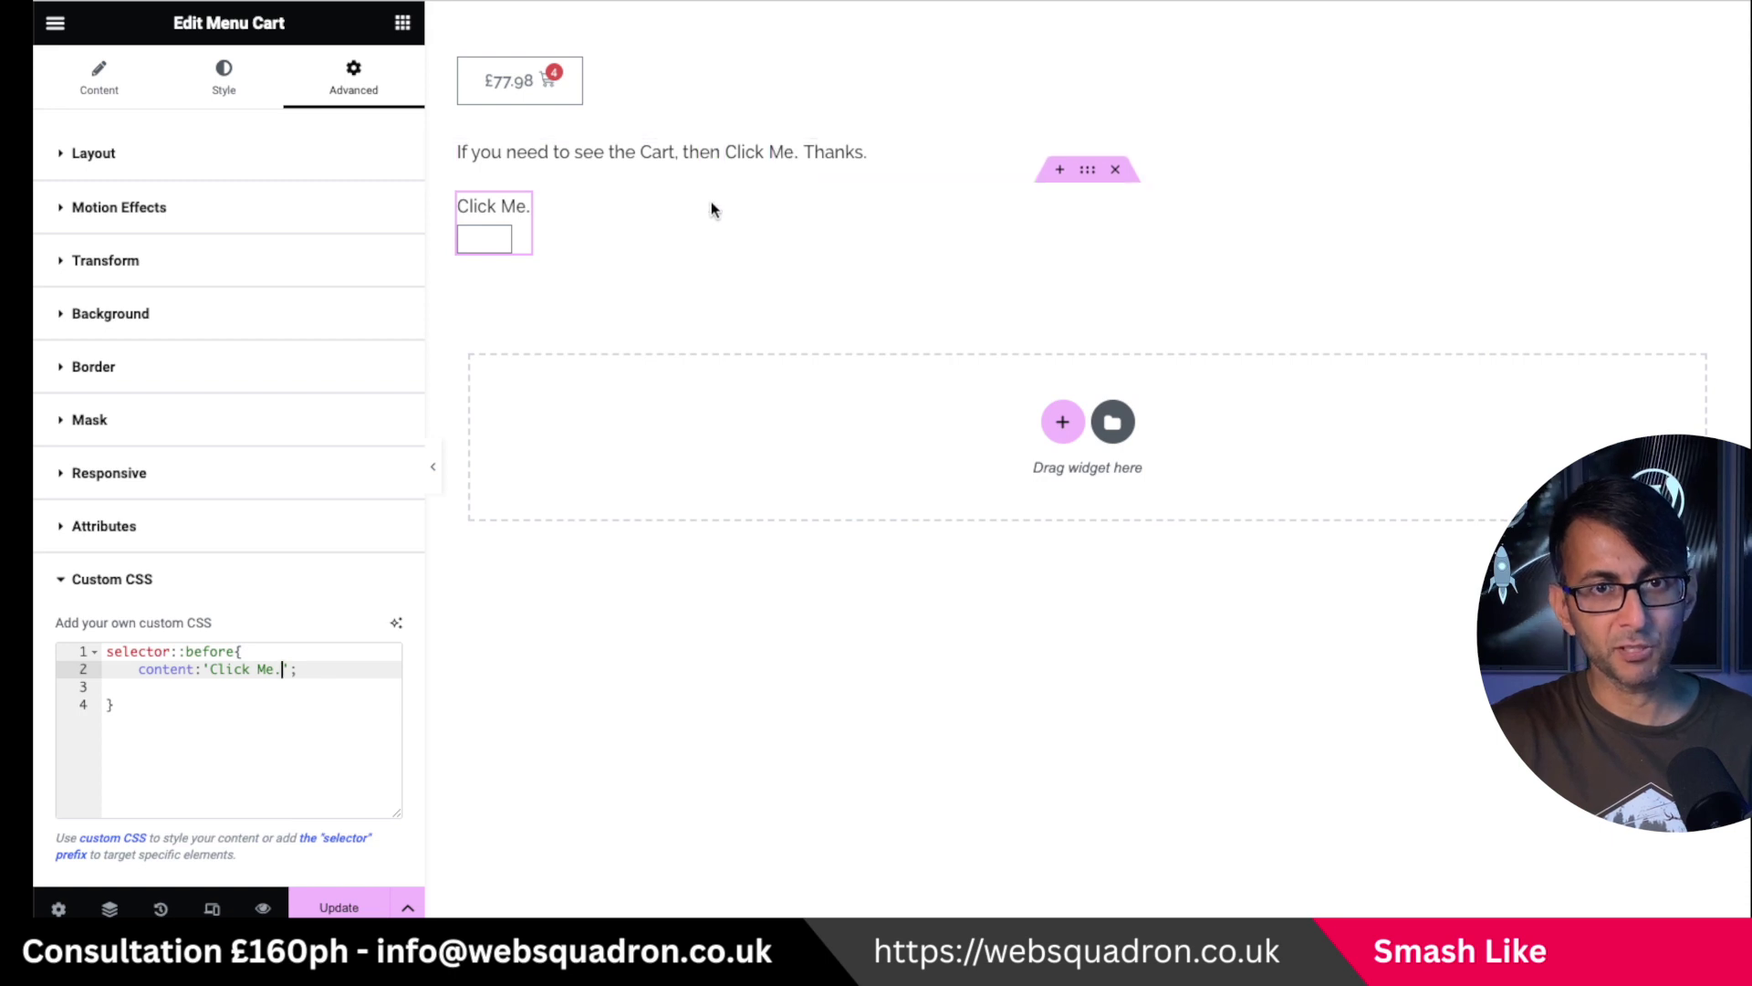
key(BackSpace)
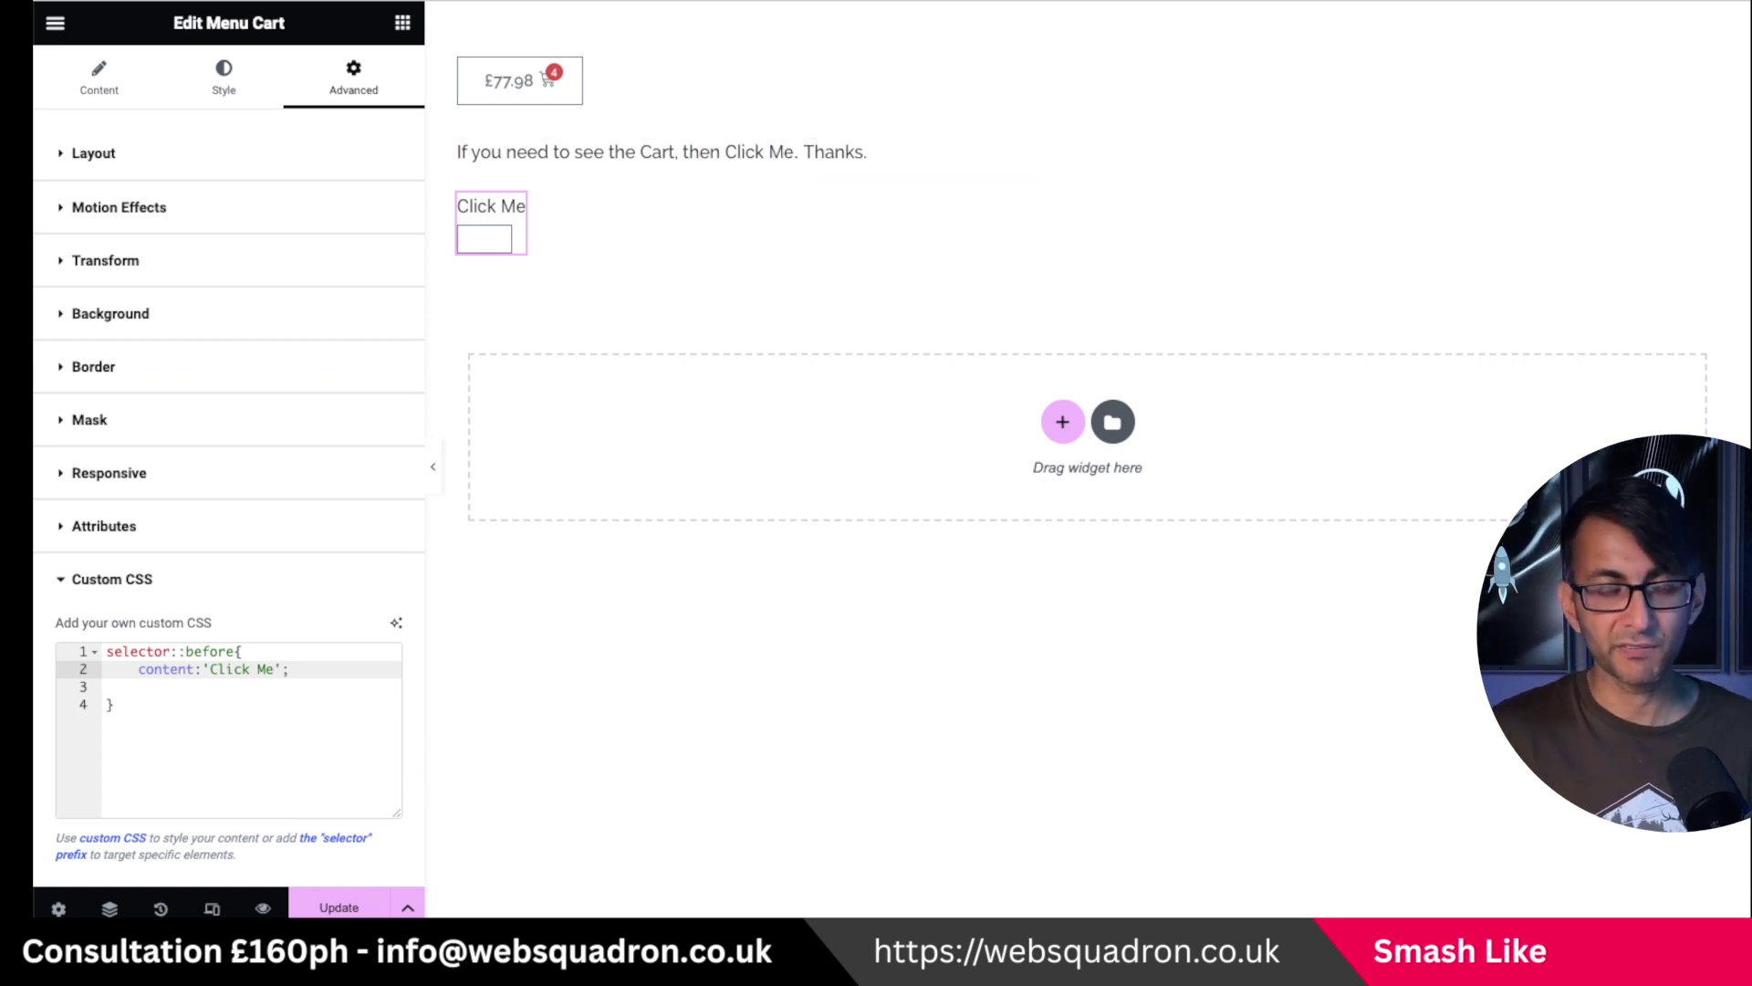
click(228, 671)
text(fgfgfgfgfg)
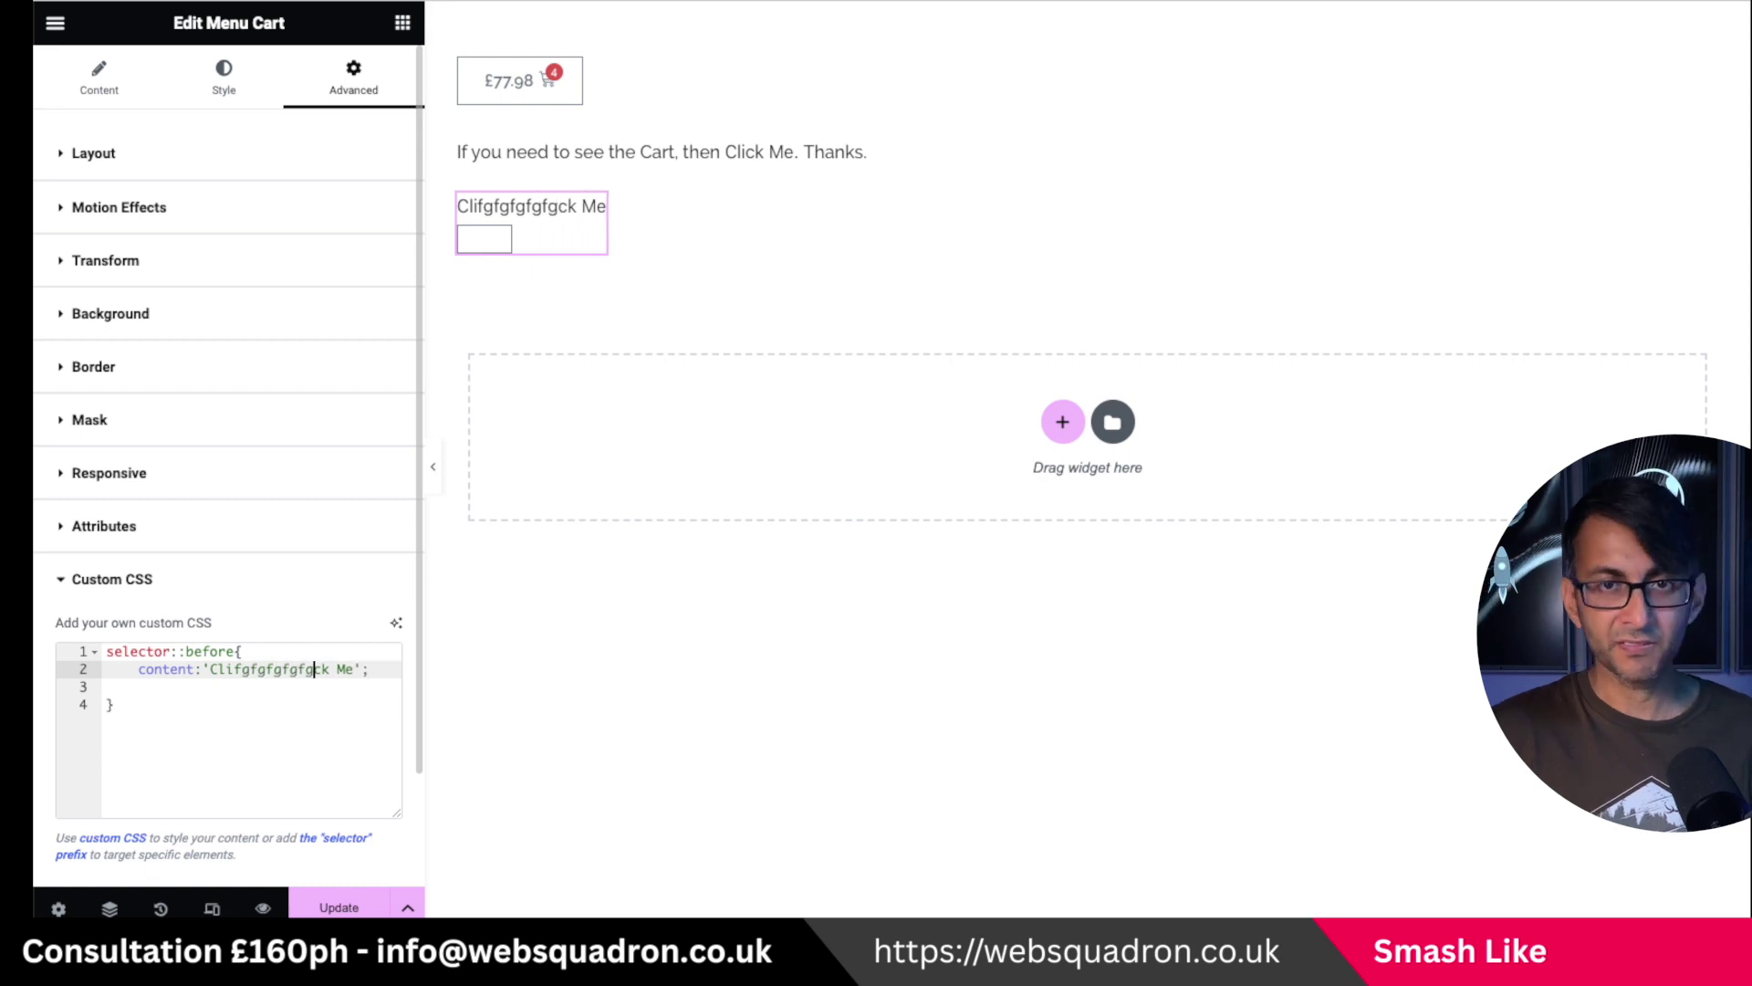
key(BackSpace)
key(BackSpace)
key(BackSpace)
key(BackSpace)
key(BackSpace)
key(BackSpace)
key(BackSpace)
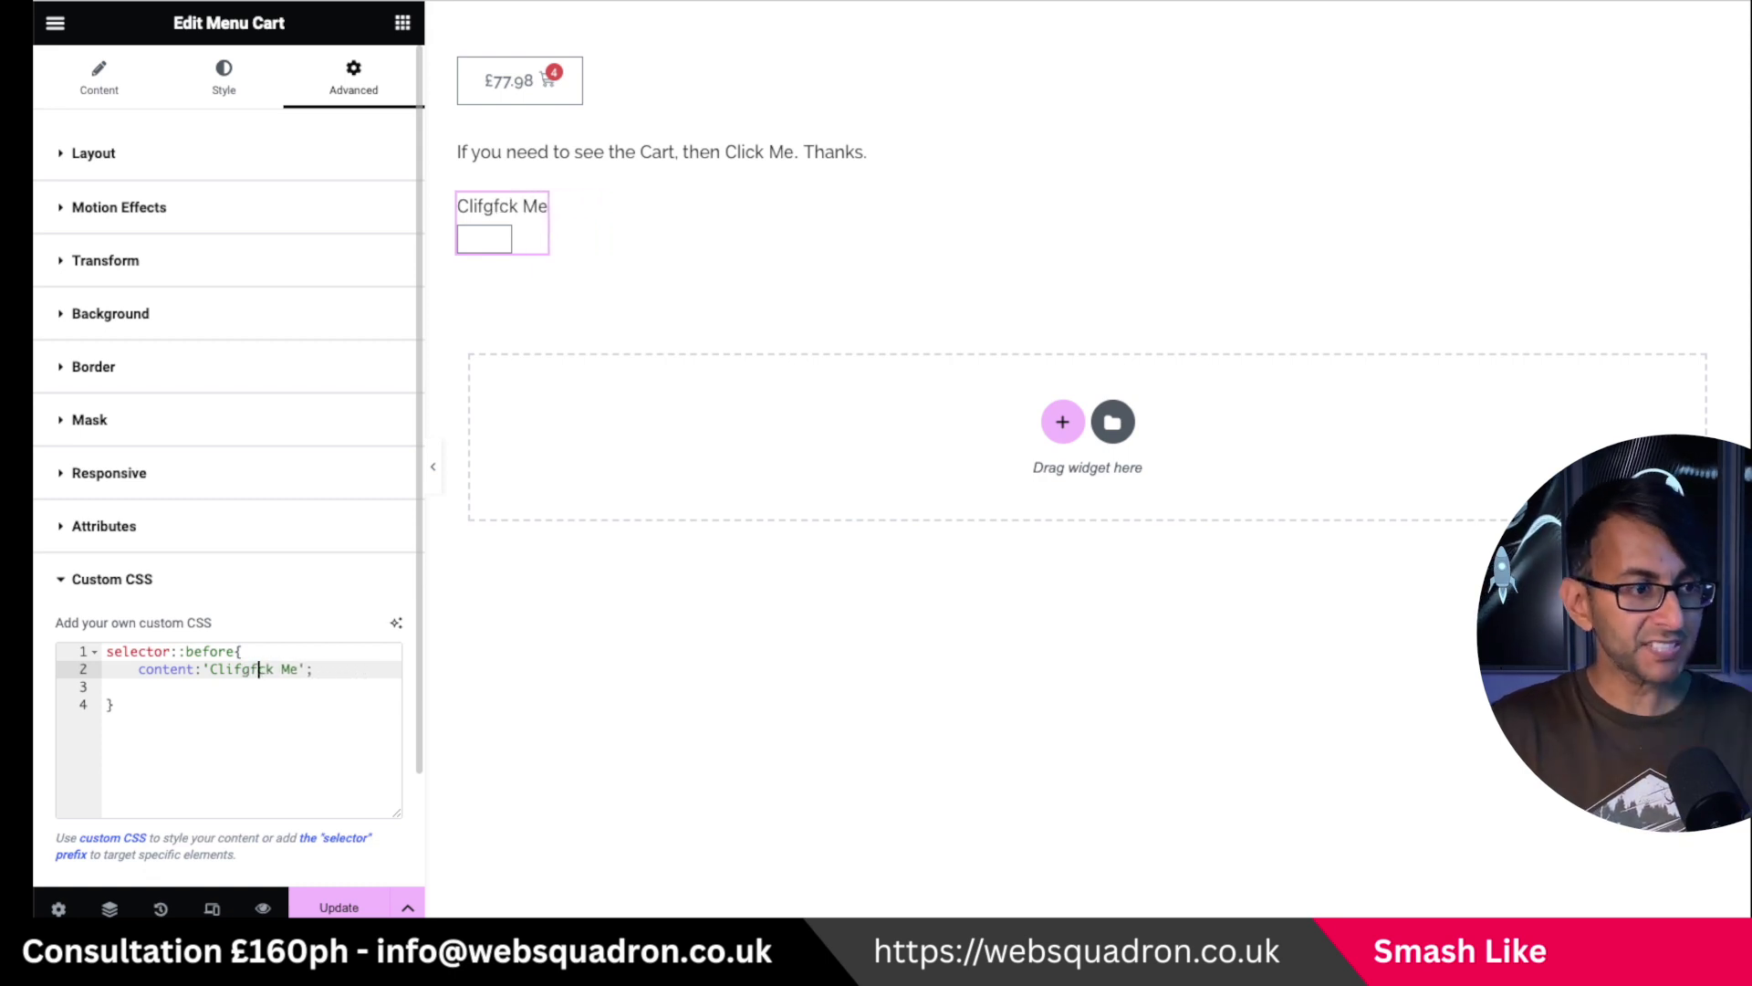
key(BackSpace)
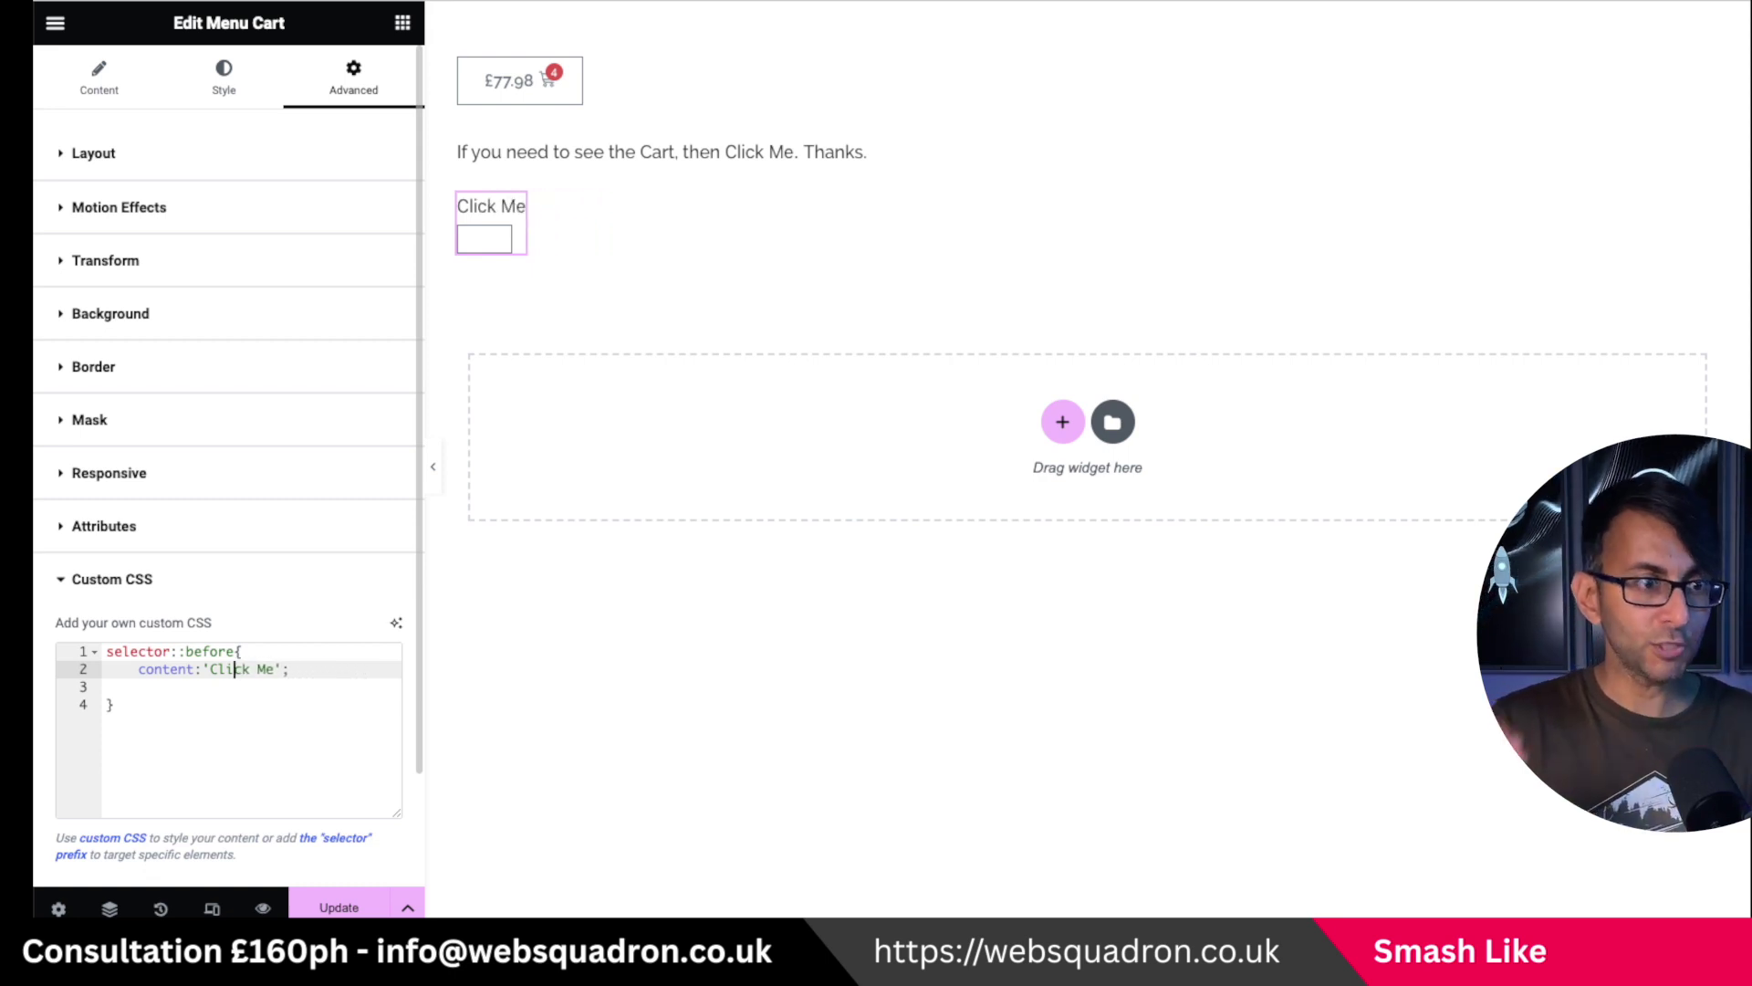
click(220, 733)
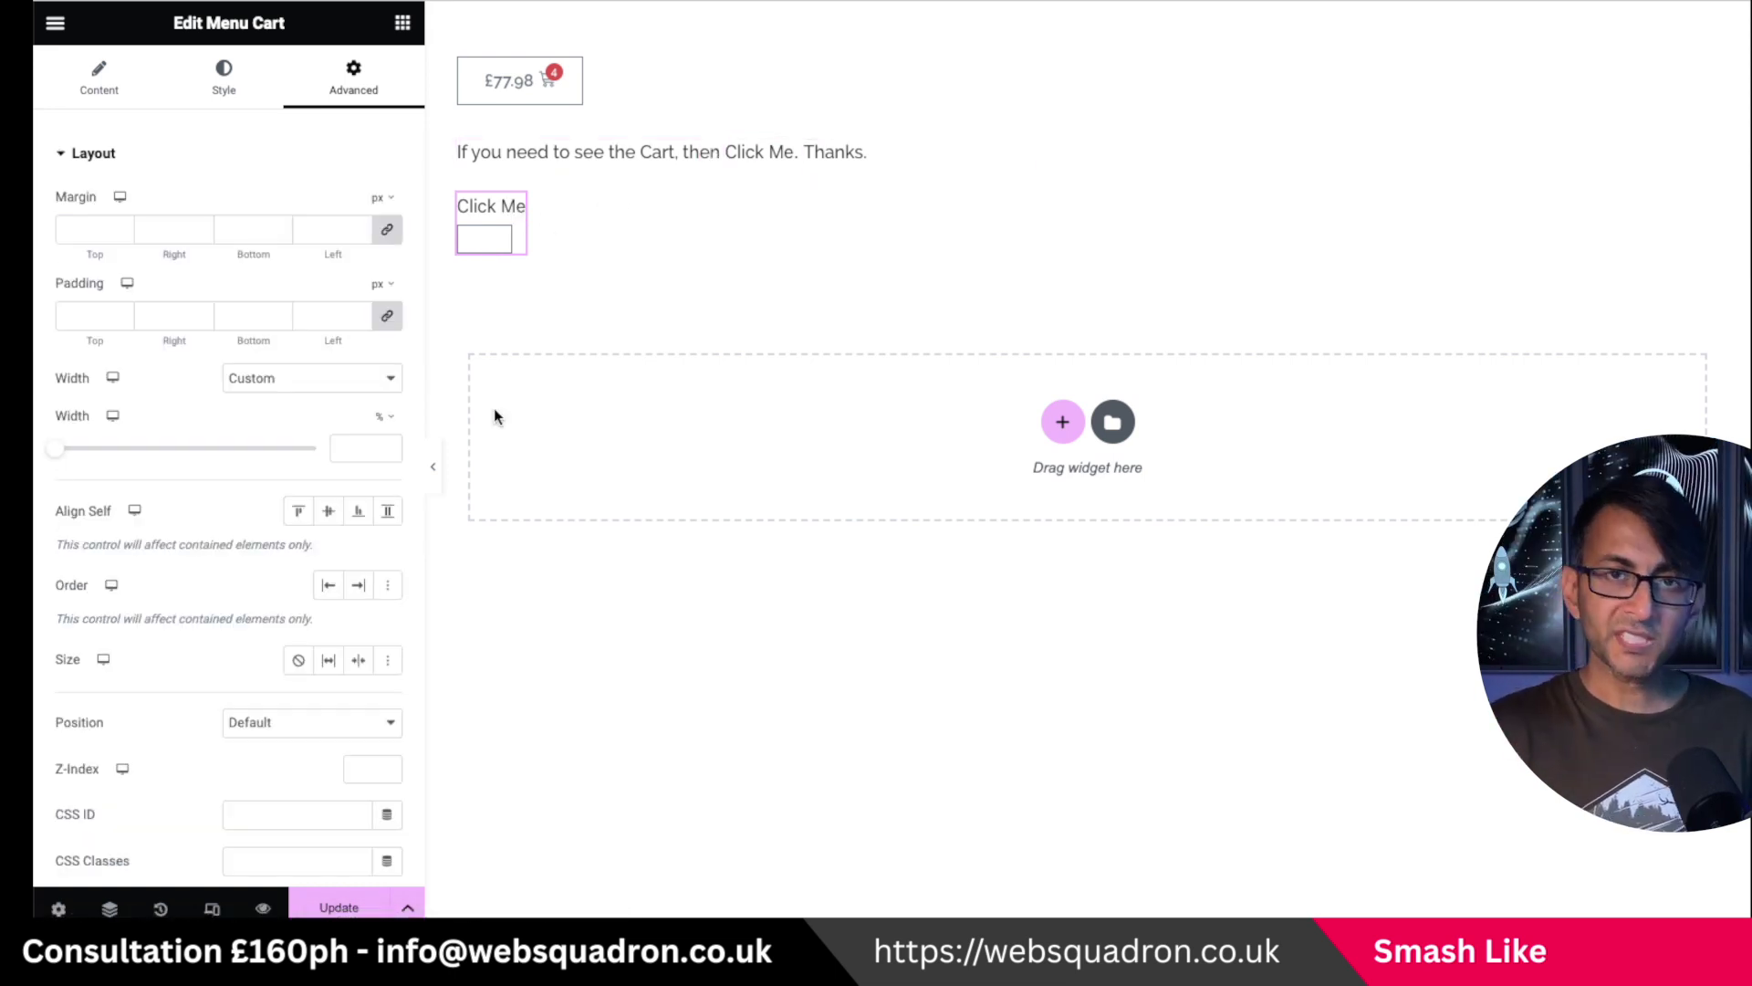
Give the Menu Cart a custom 67 px width with unlinked, zeroed margin and padding
click(493, 233)
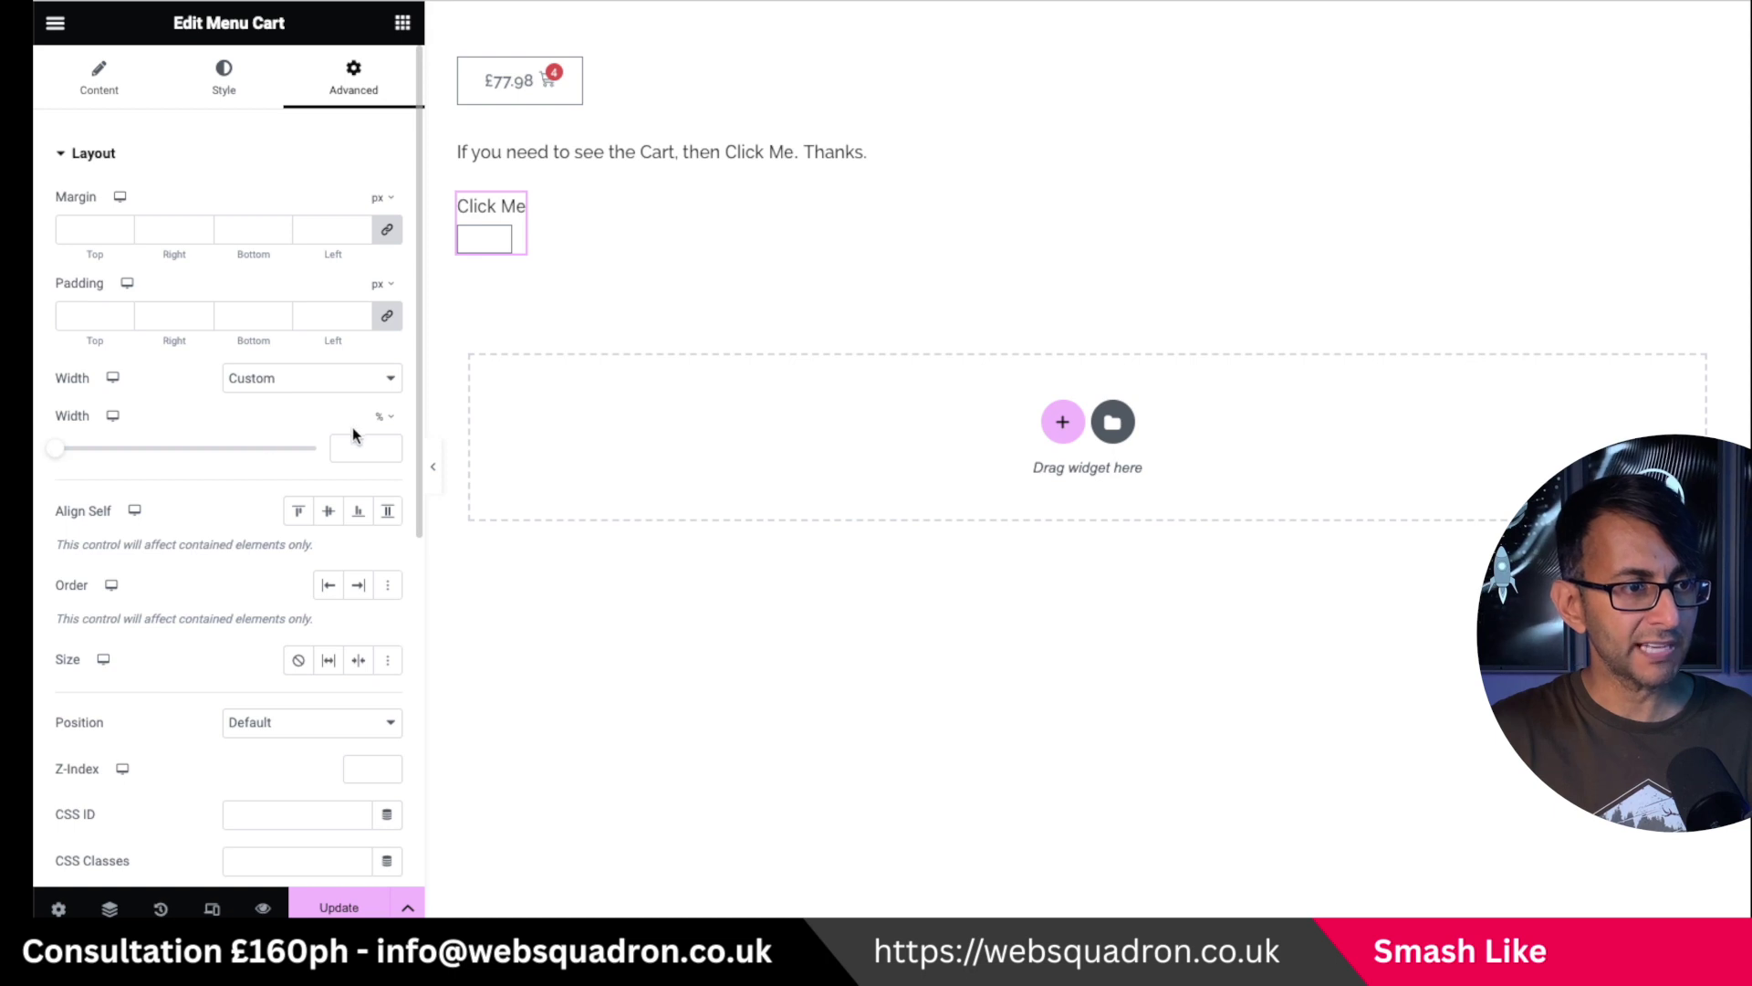
click(384, 424)
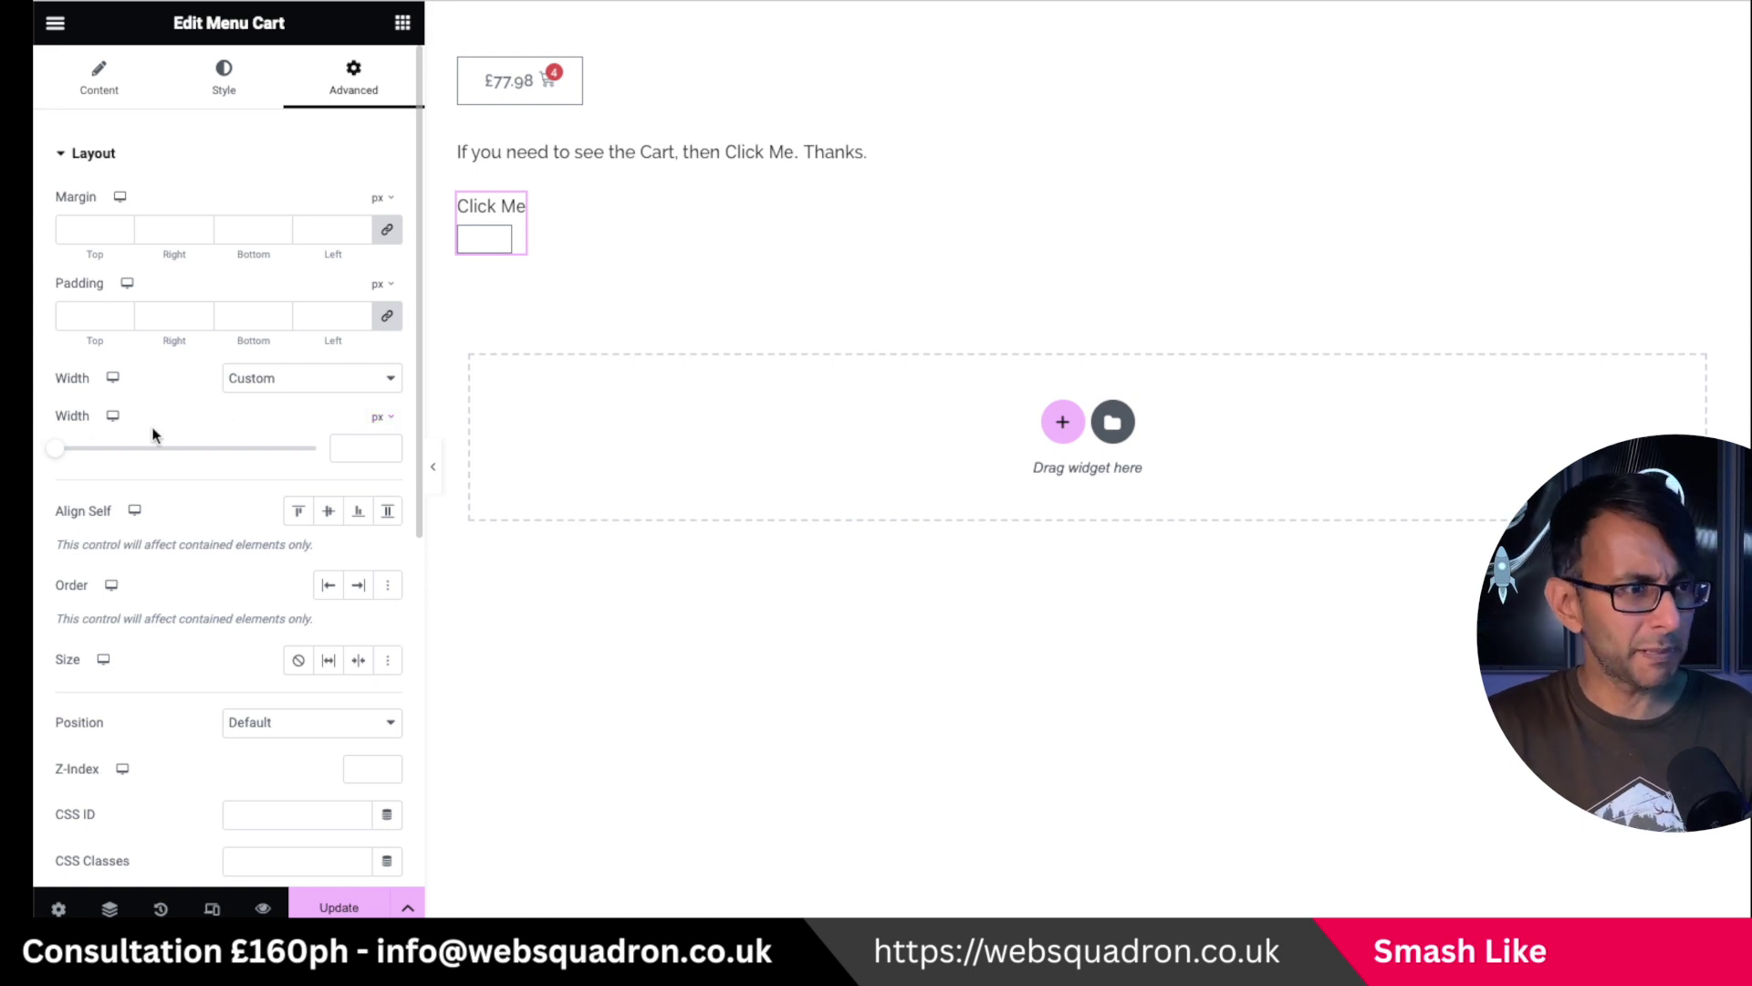
drag(57, 449, 74, 454)
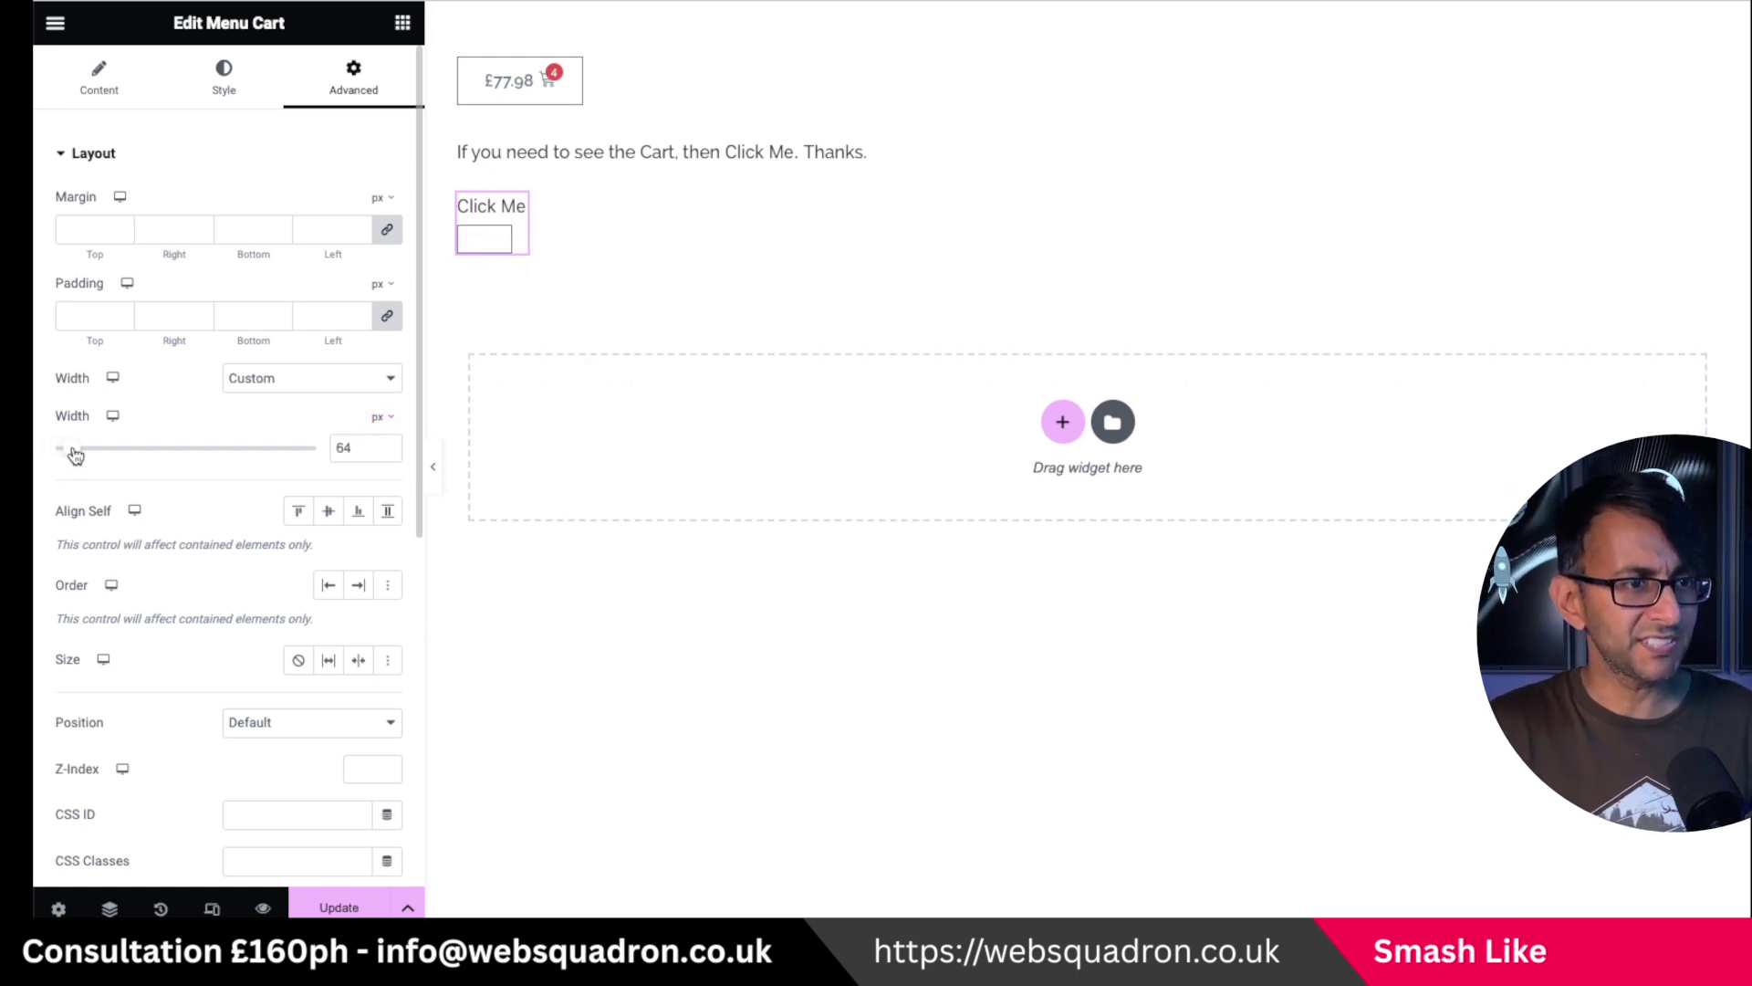
click(385, 447)
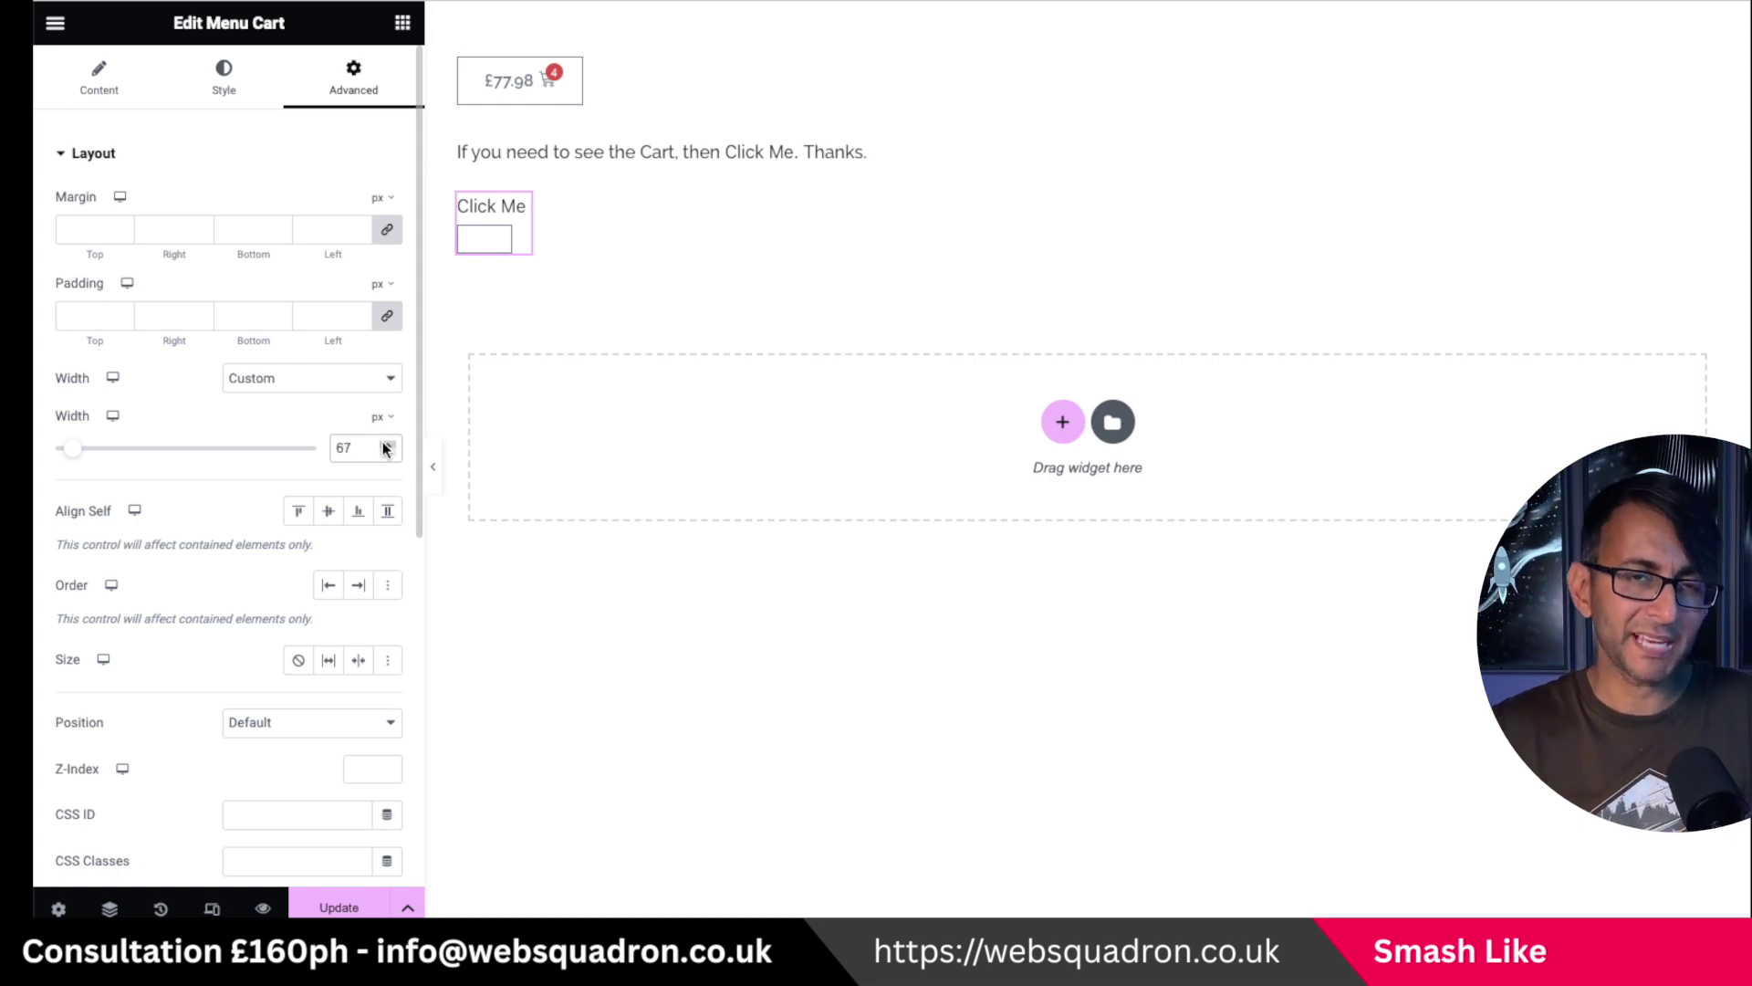
click(387, 229)
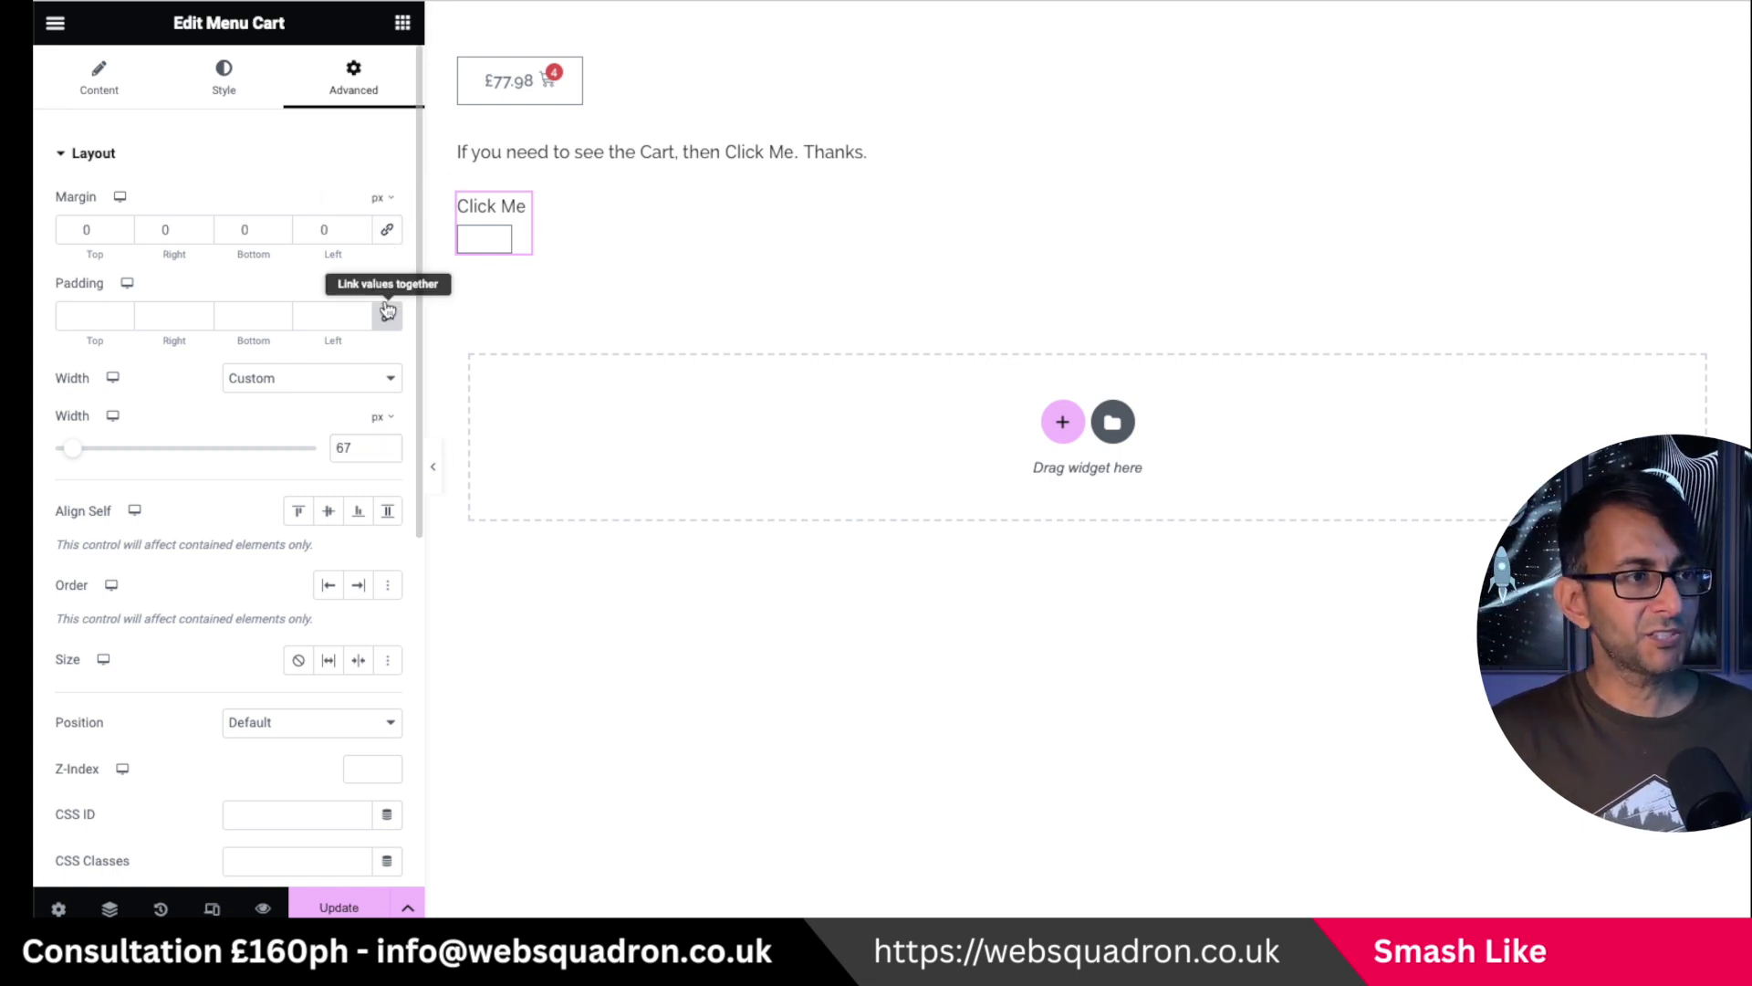
click(387, 312)
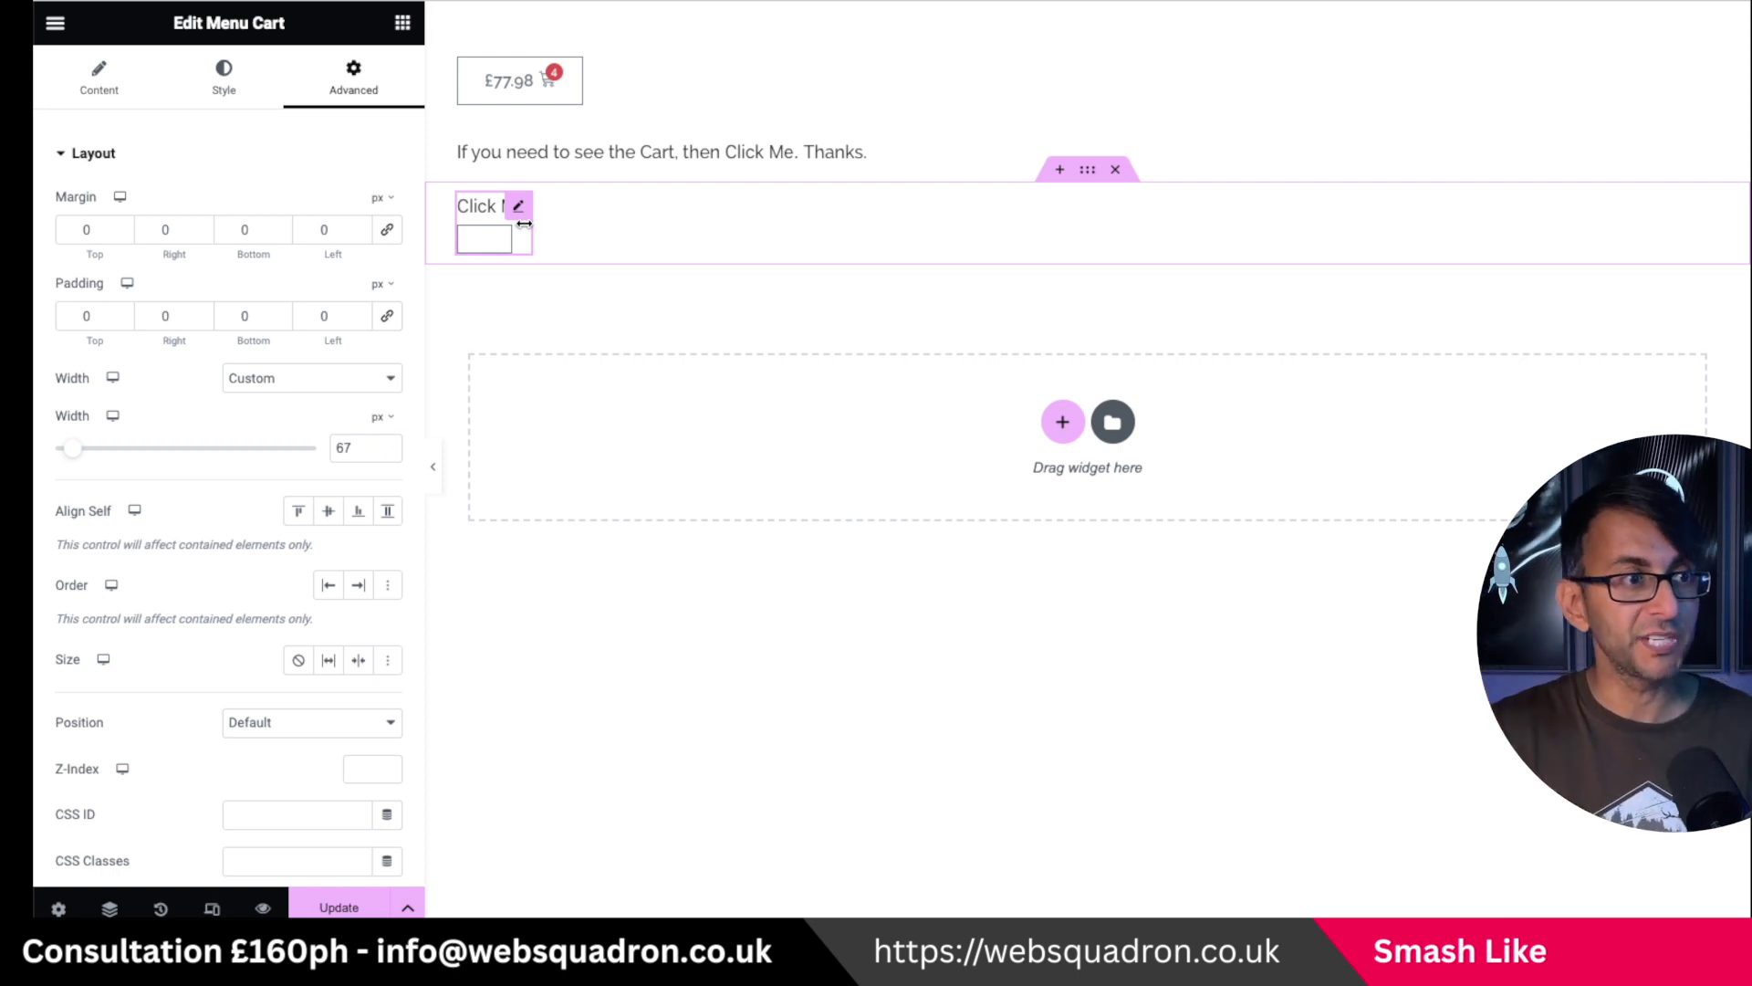
Lower the Menu Cart's top margin to -30 px, lifting 'Click Me' higher
click(121, 235)
click(122, 236)
click(121, 236)
click(122, 236)
click(121, 235)
click(121, 236)
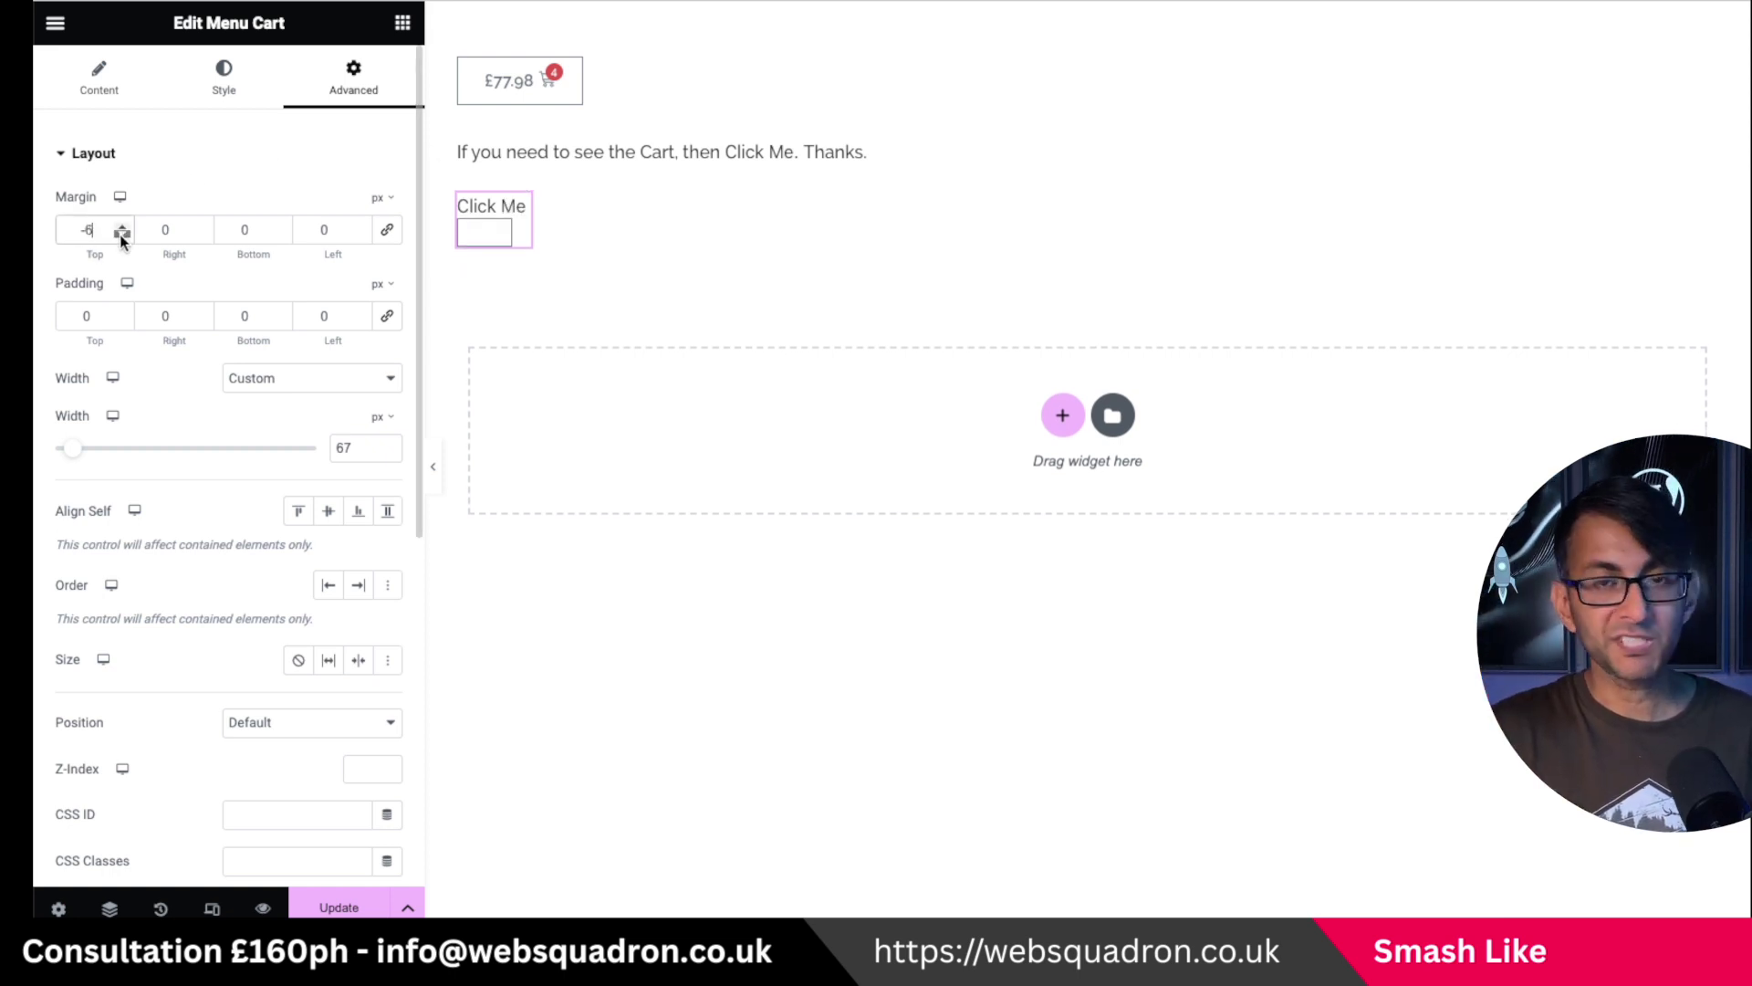
click(122, 235)
click(122, 235)
click(121, 235)
click(122, 236)
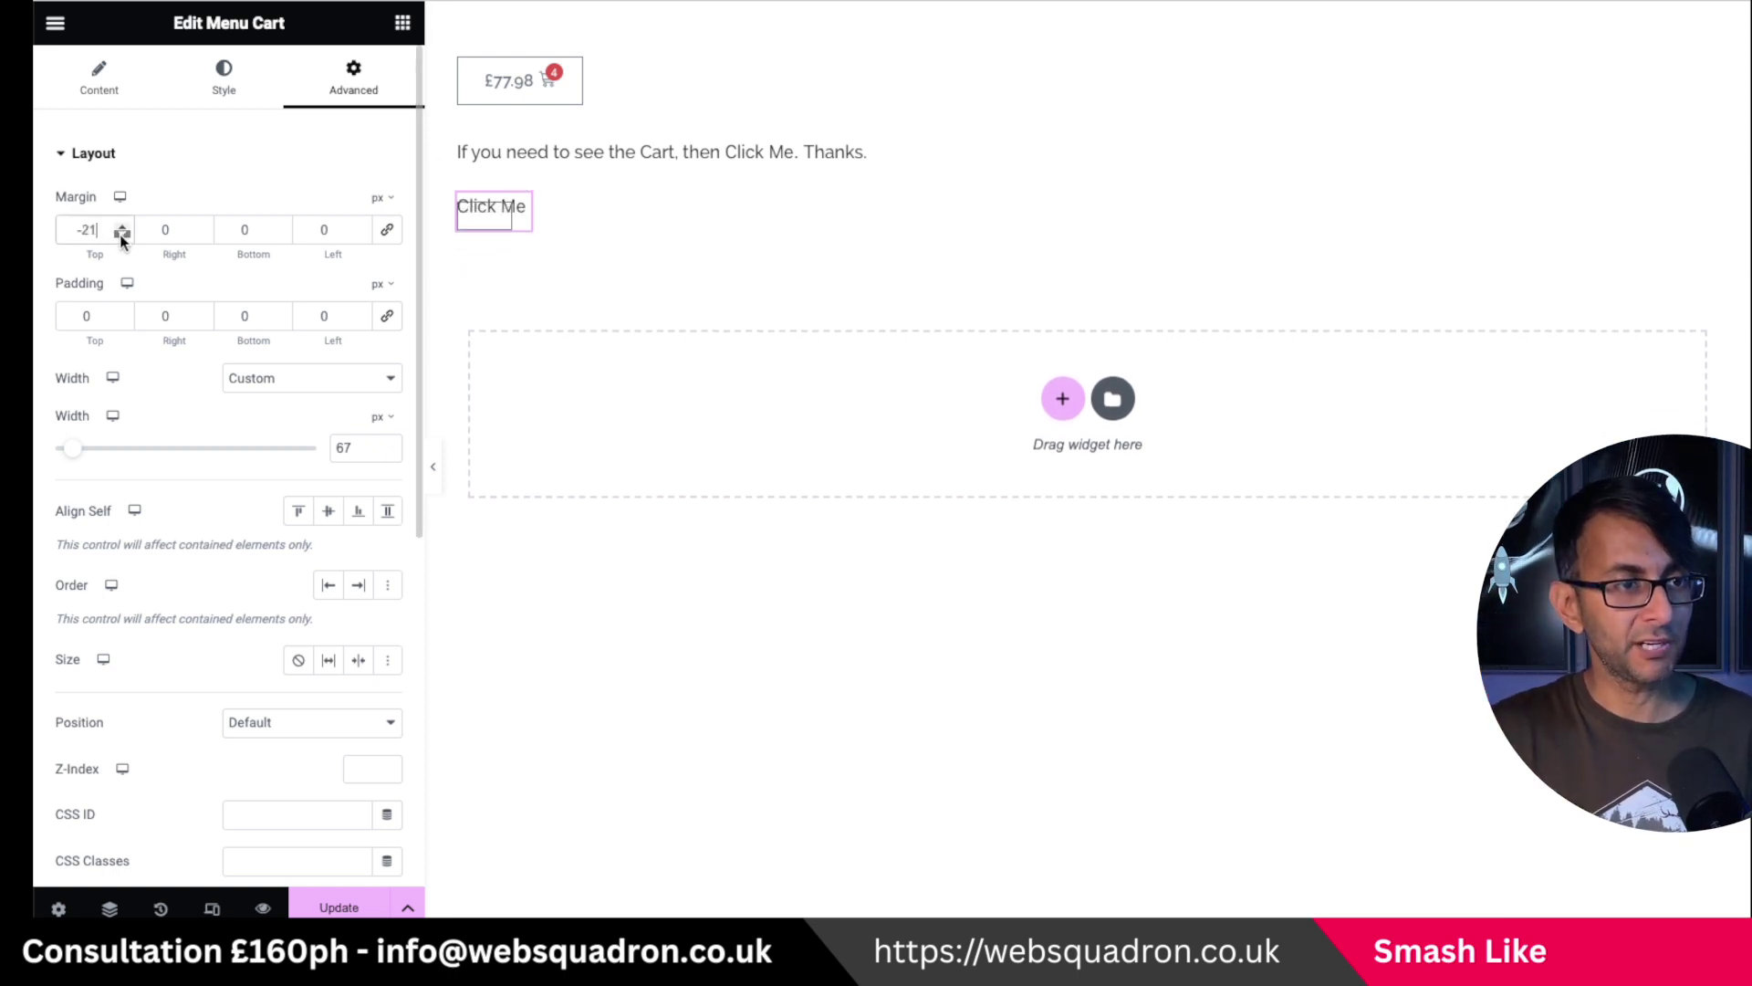
click(122, 235)
click(121, 235)
click(122, 236)
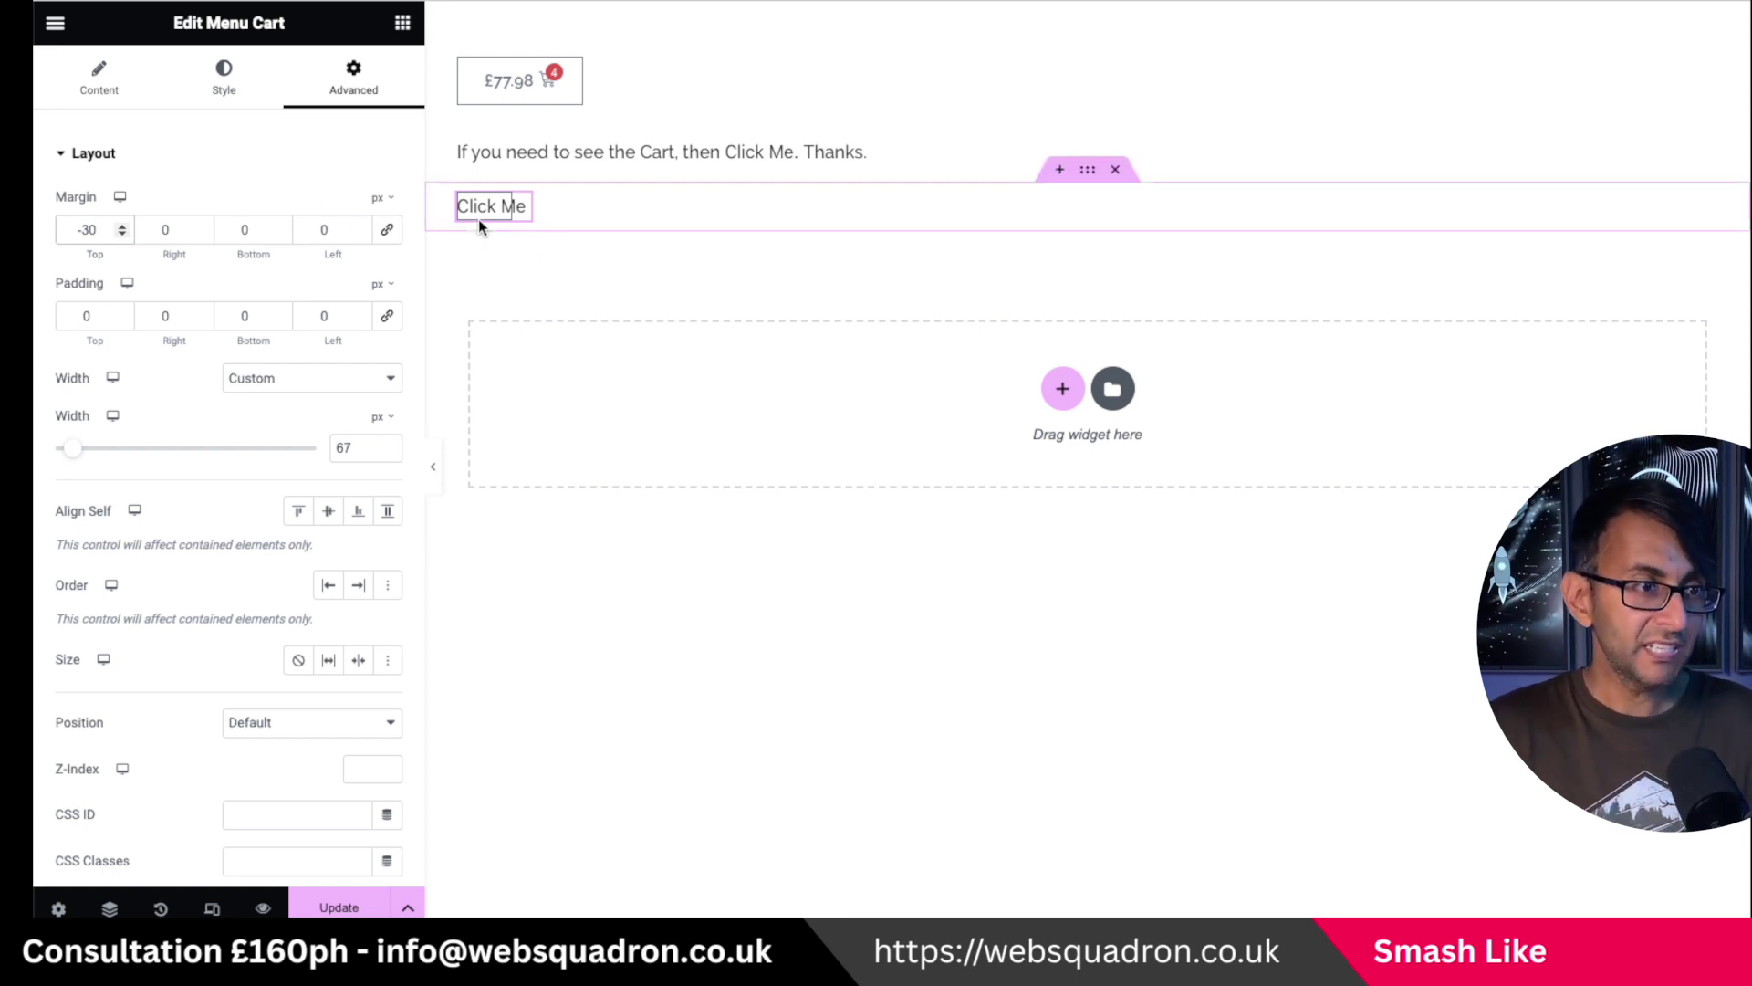
click(225, 95)
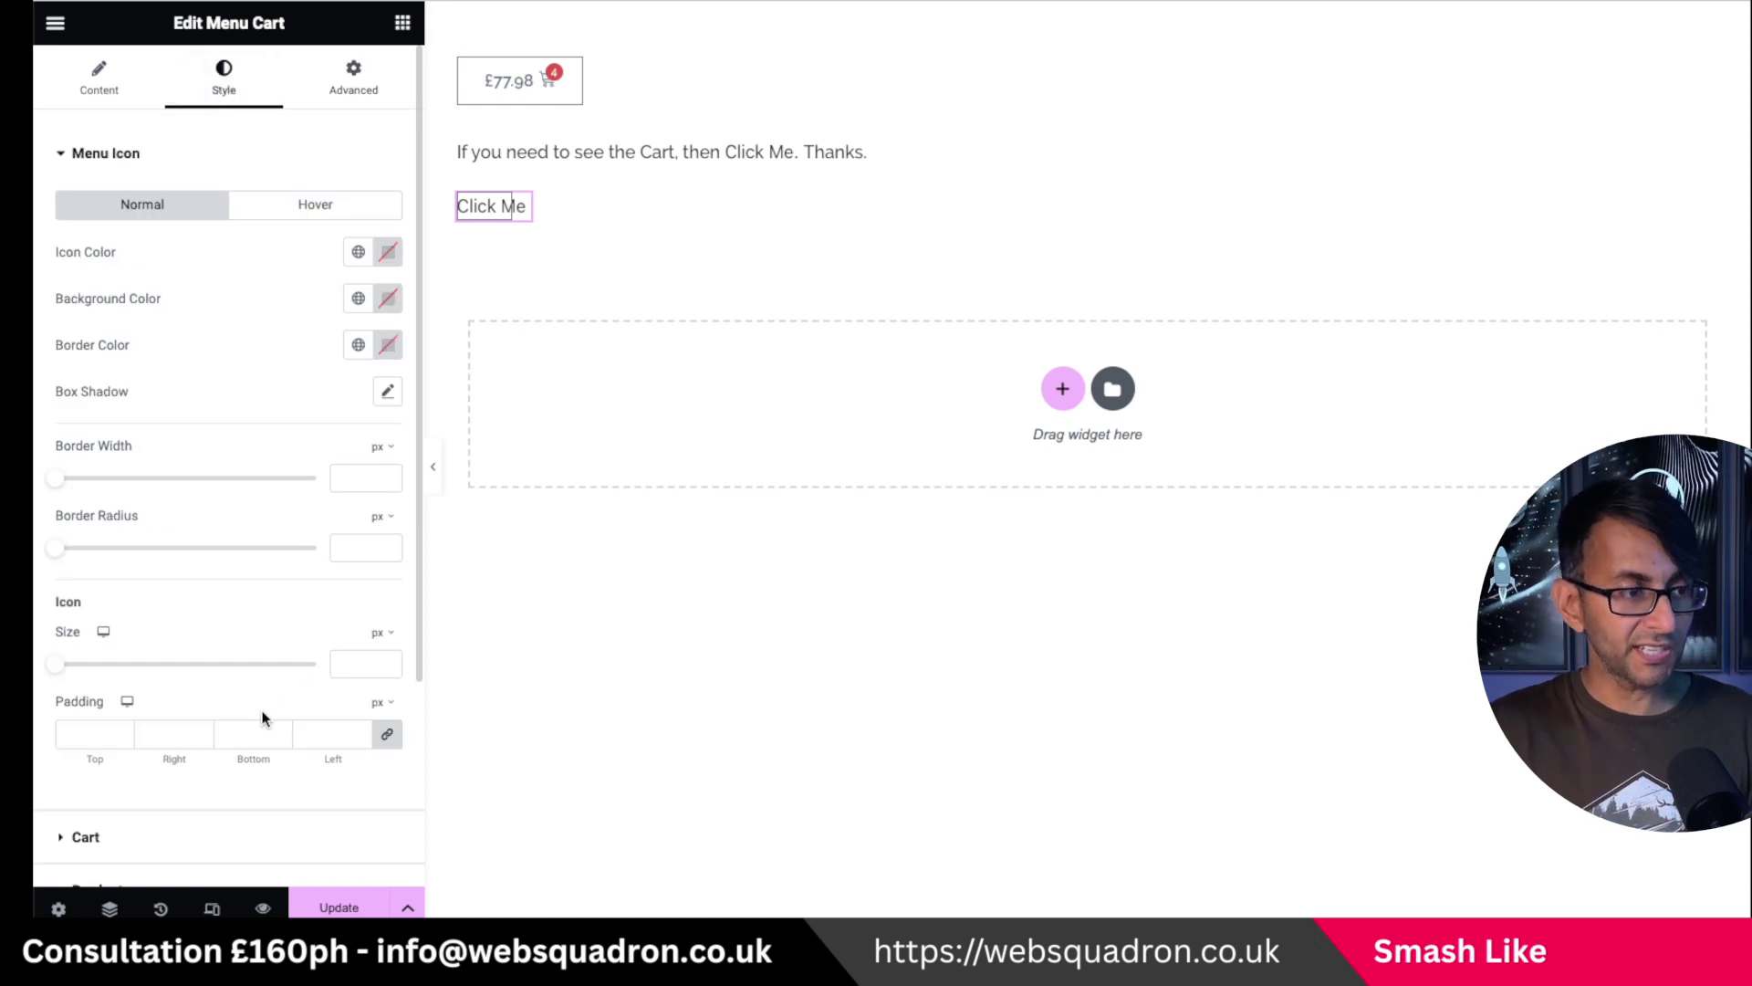
Unlink the Menu Icon padding and enter 10, 64, 10, 0 px
click(387, 737)
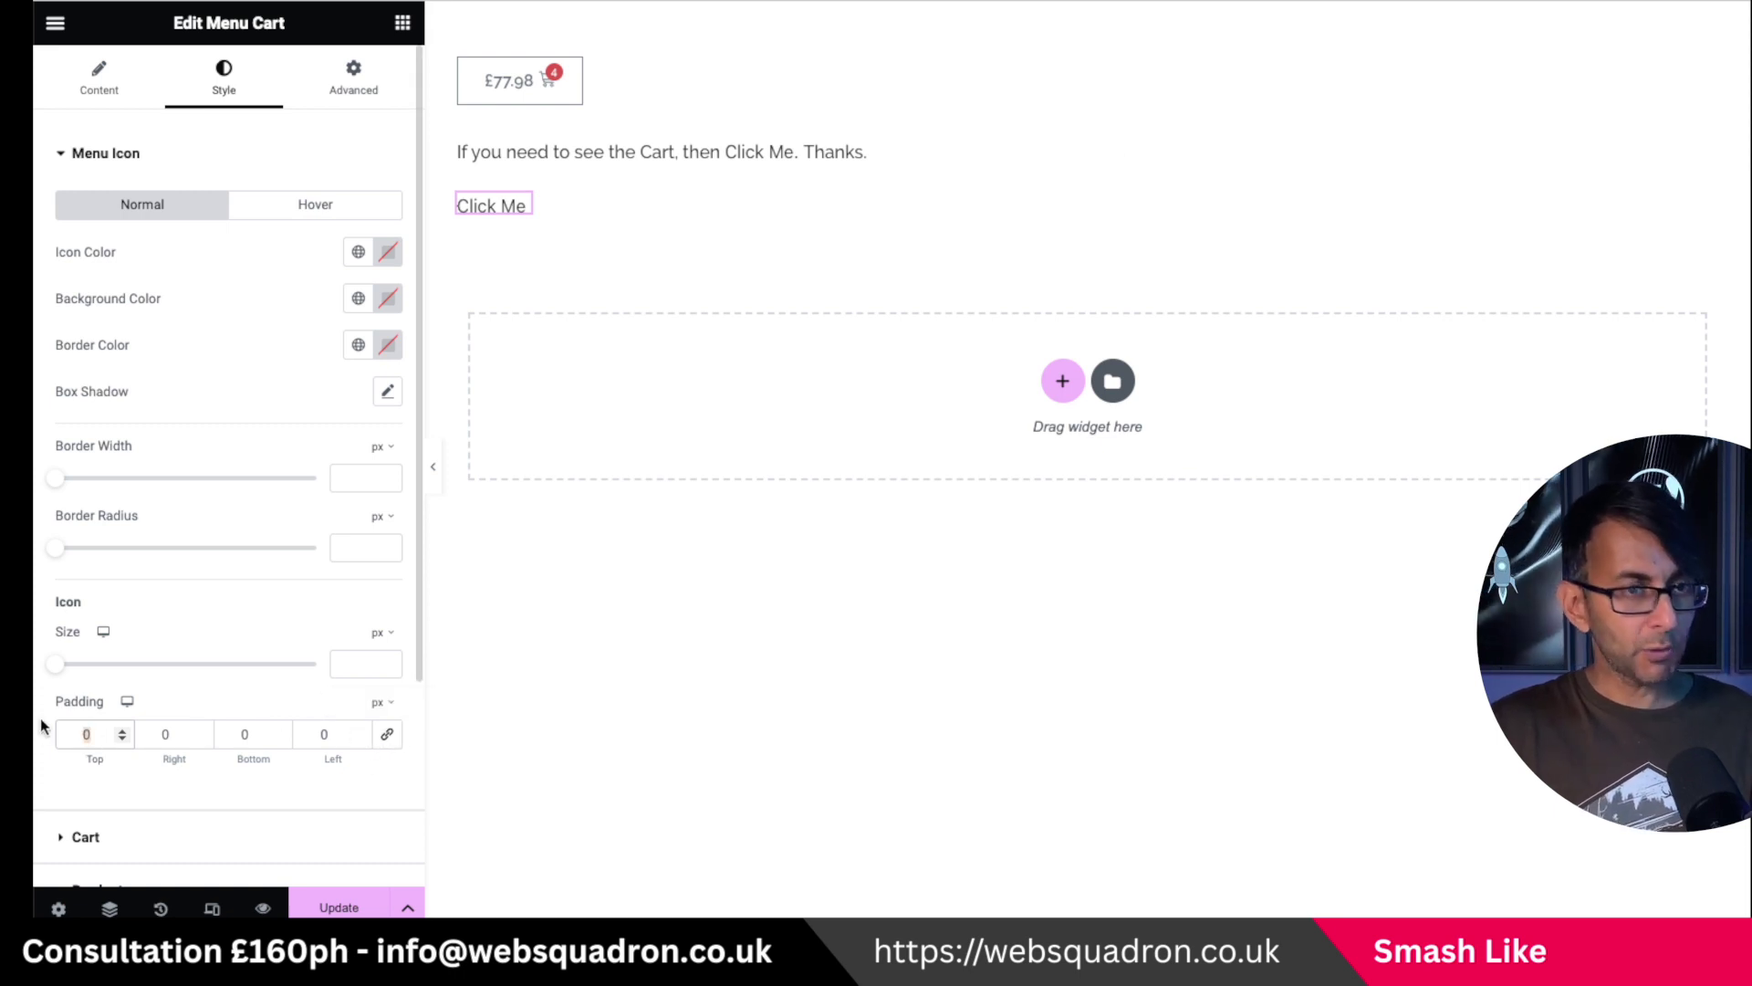
text(10)
key(Tab)
text(64)
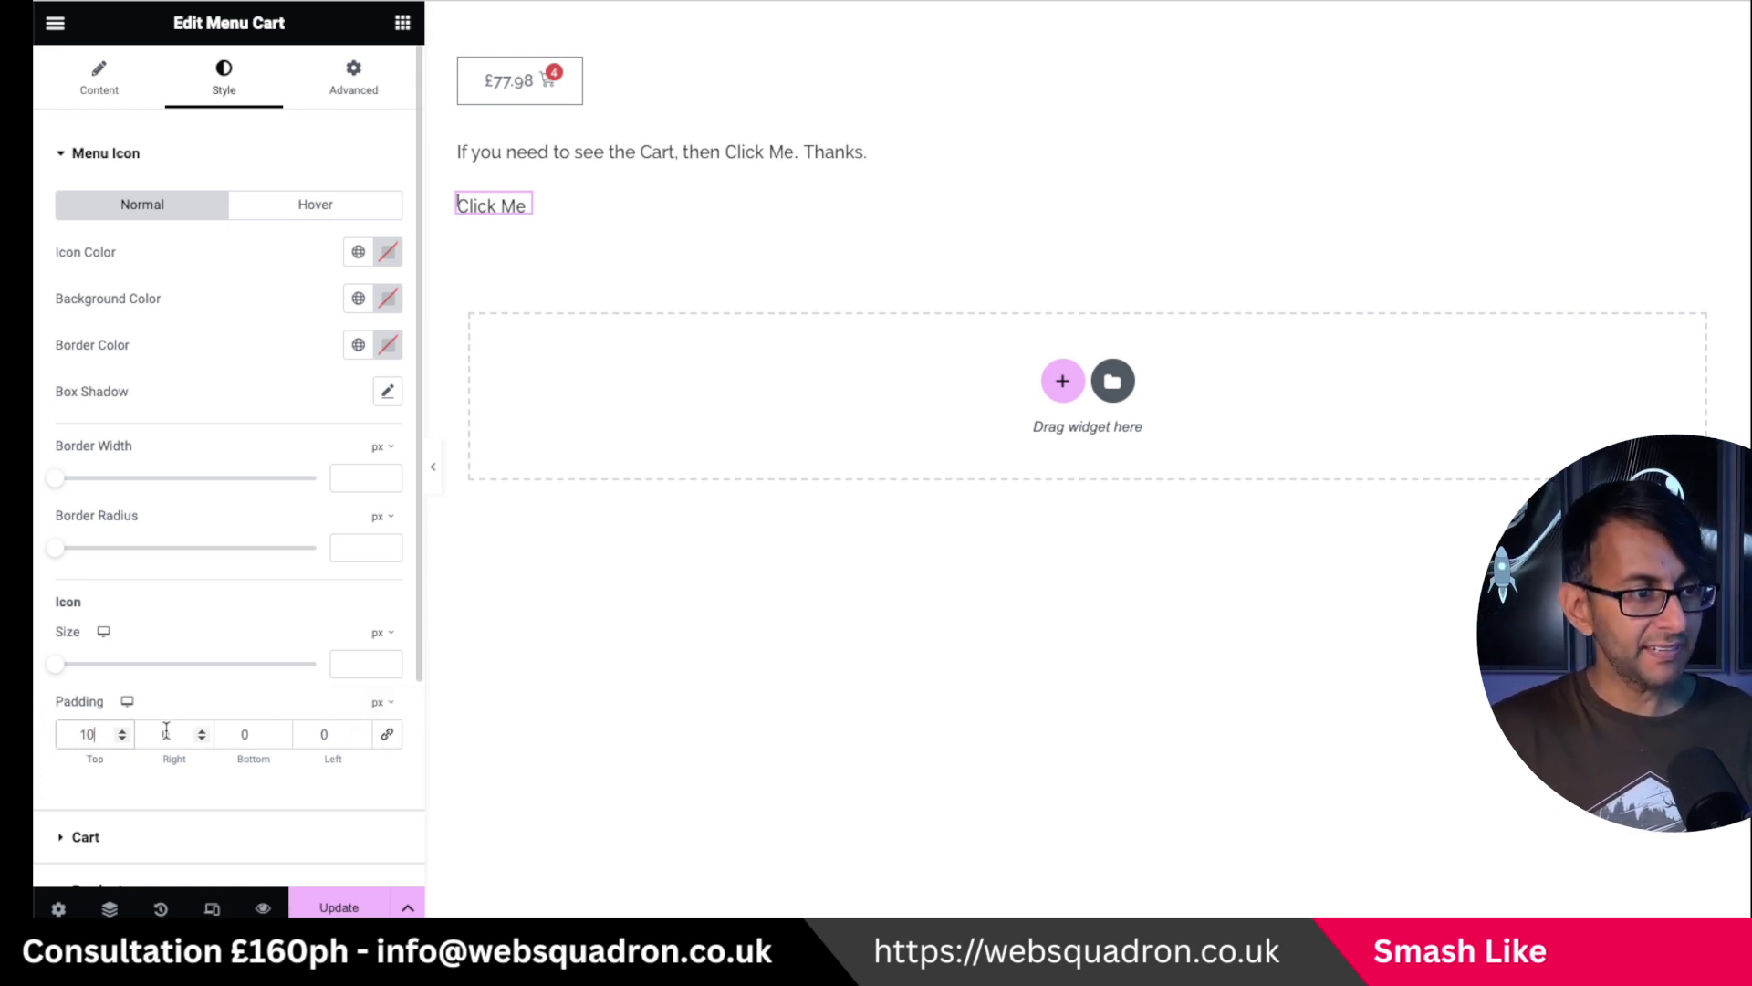
key(Tab)
text(10)
click(191, 741)
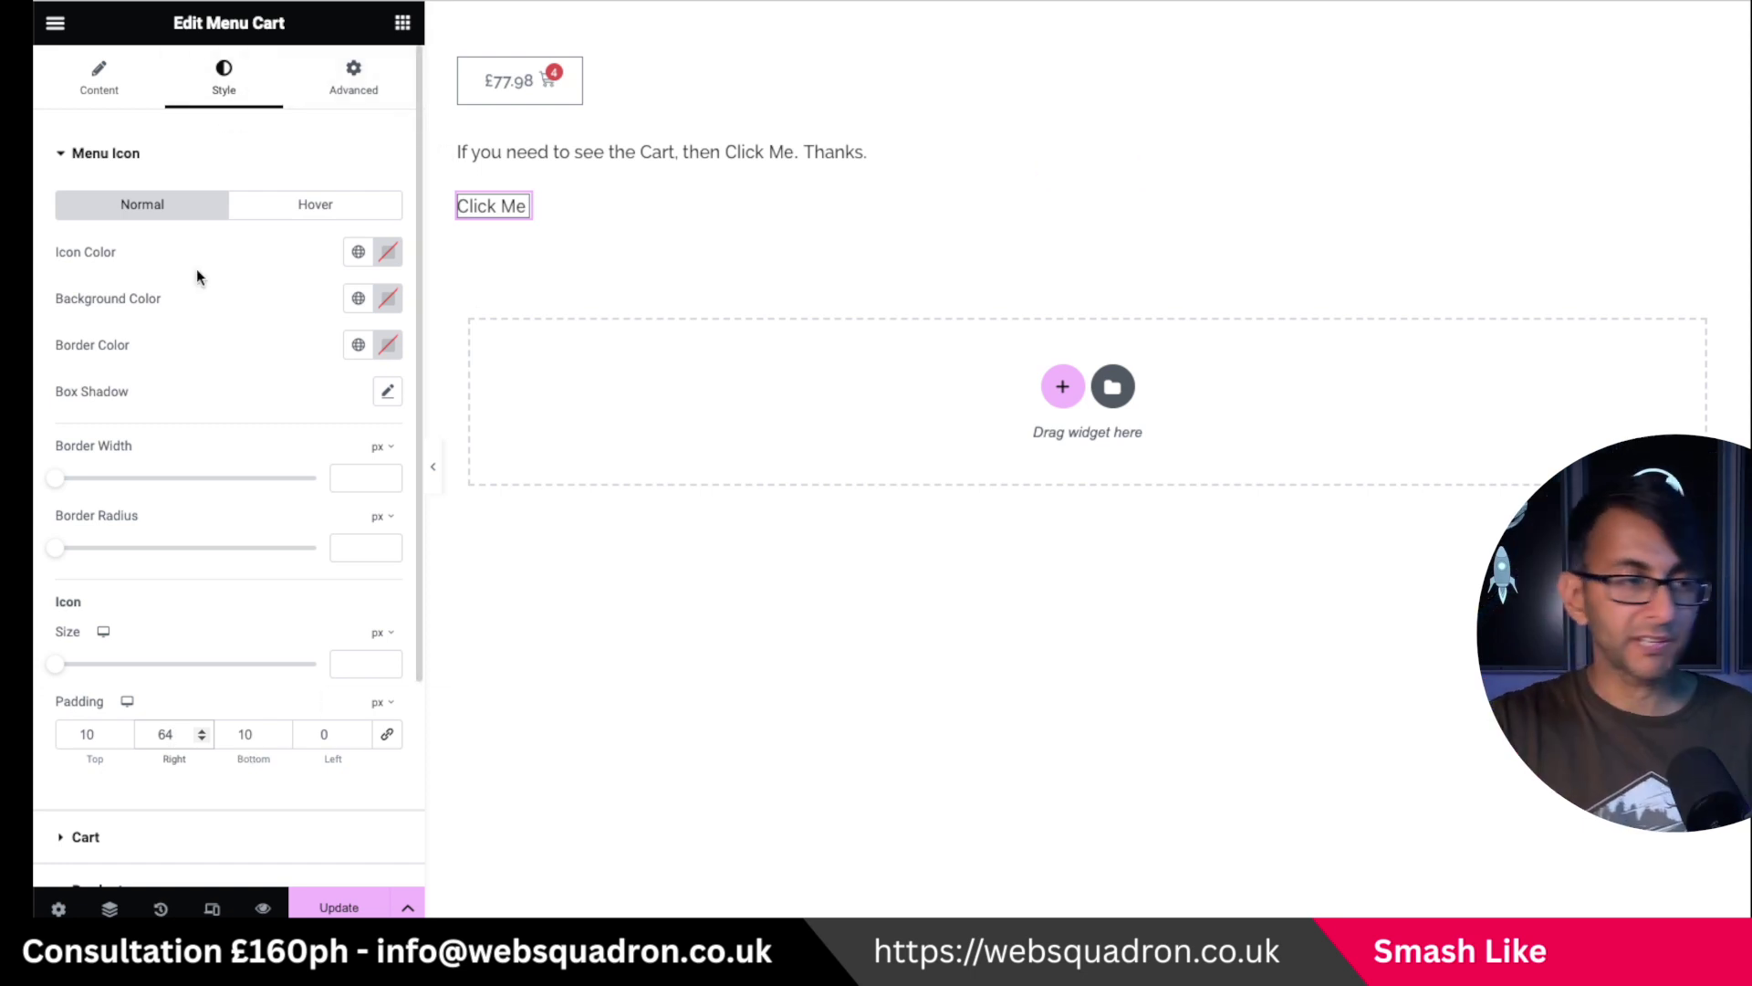
Make the Menu Cart border transparent in Normal and Hover states, then update the page
click(387, 344)
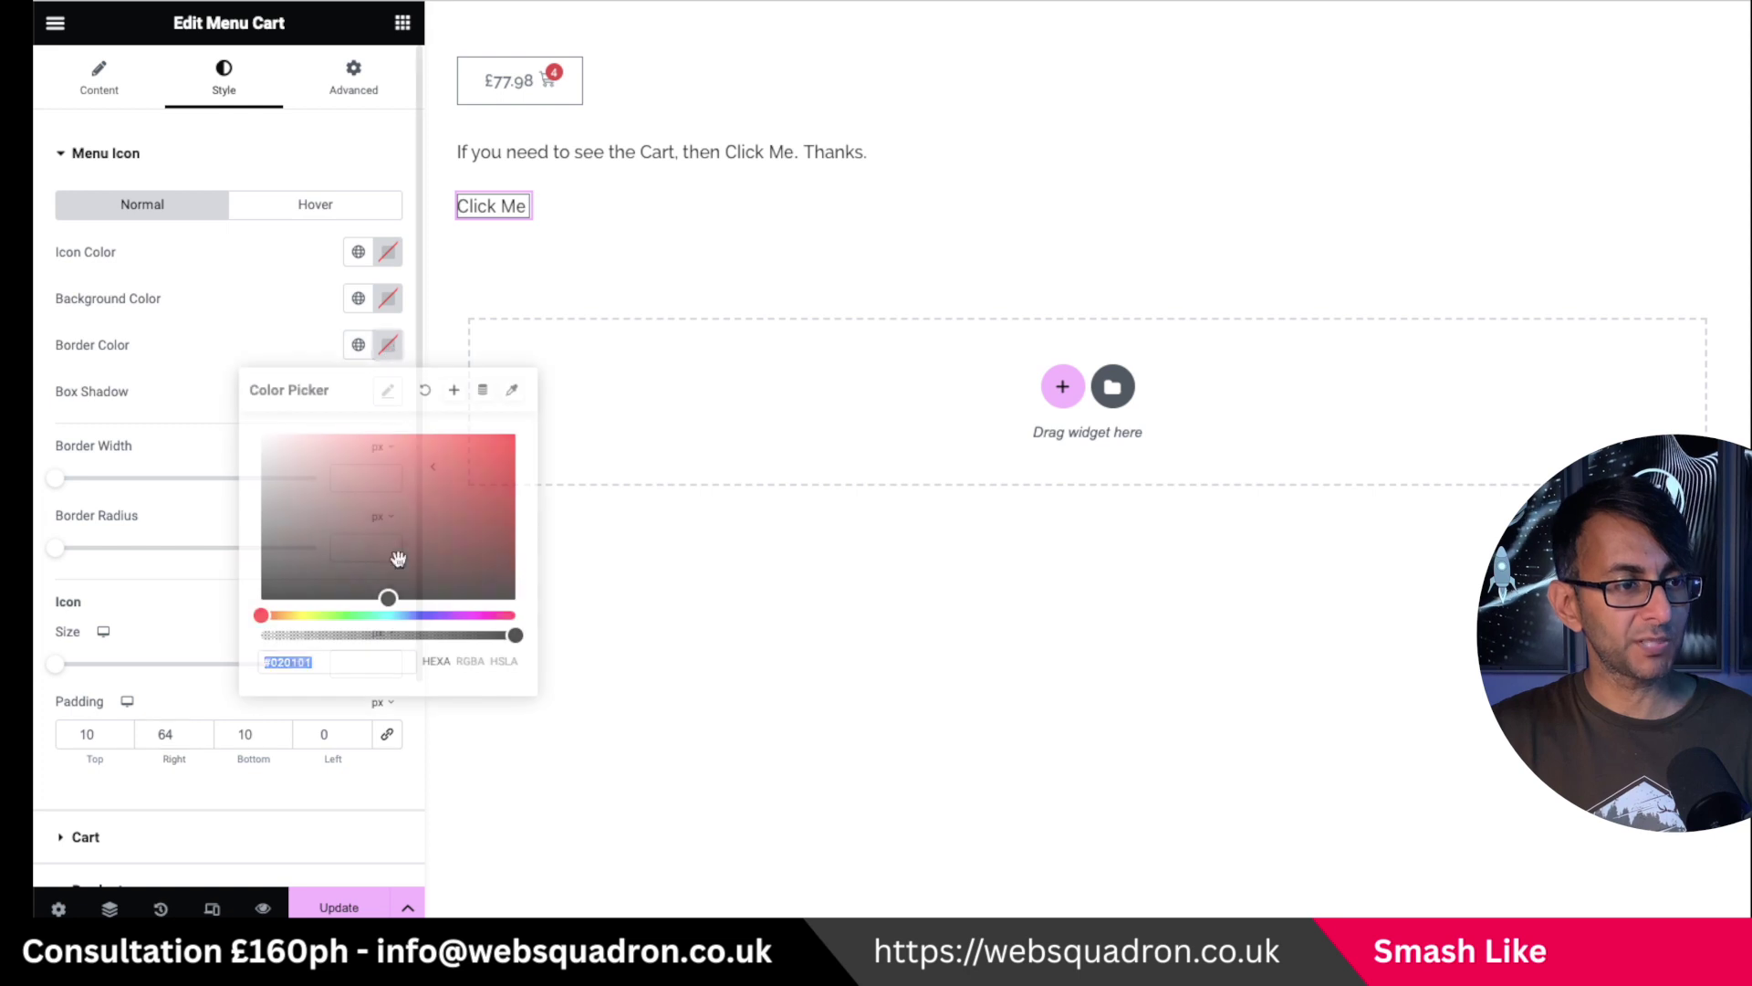
drag(509, 635, 233, 630)
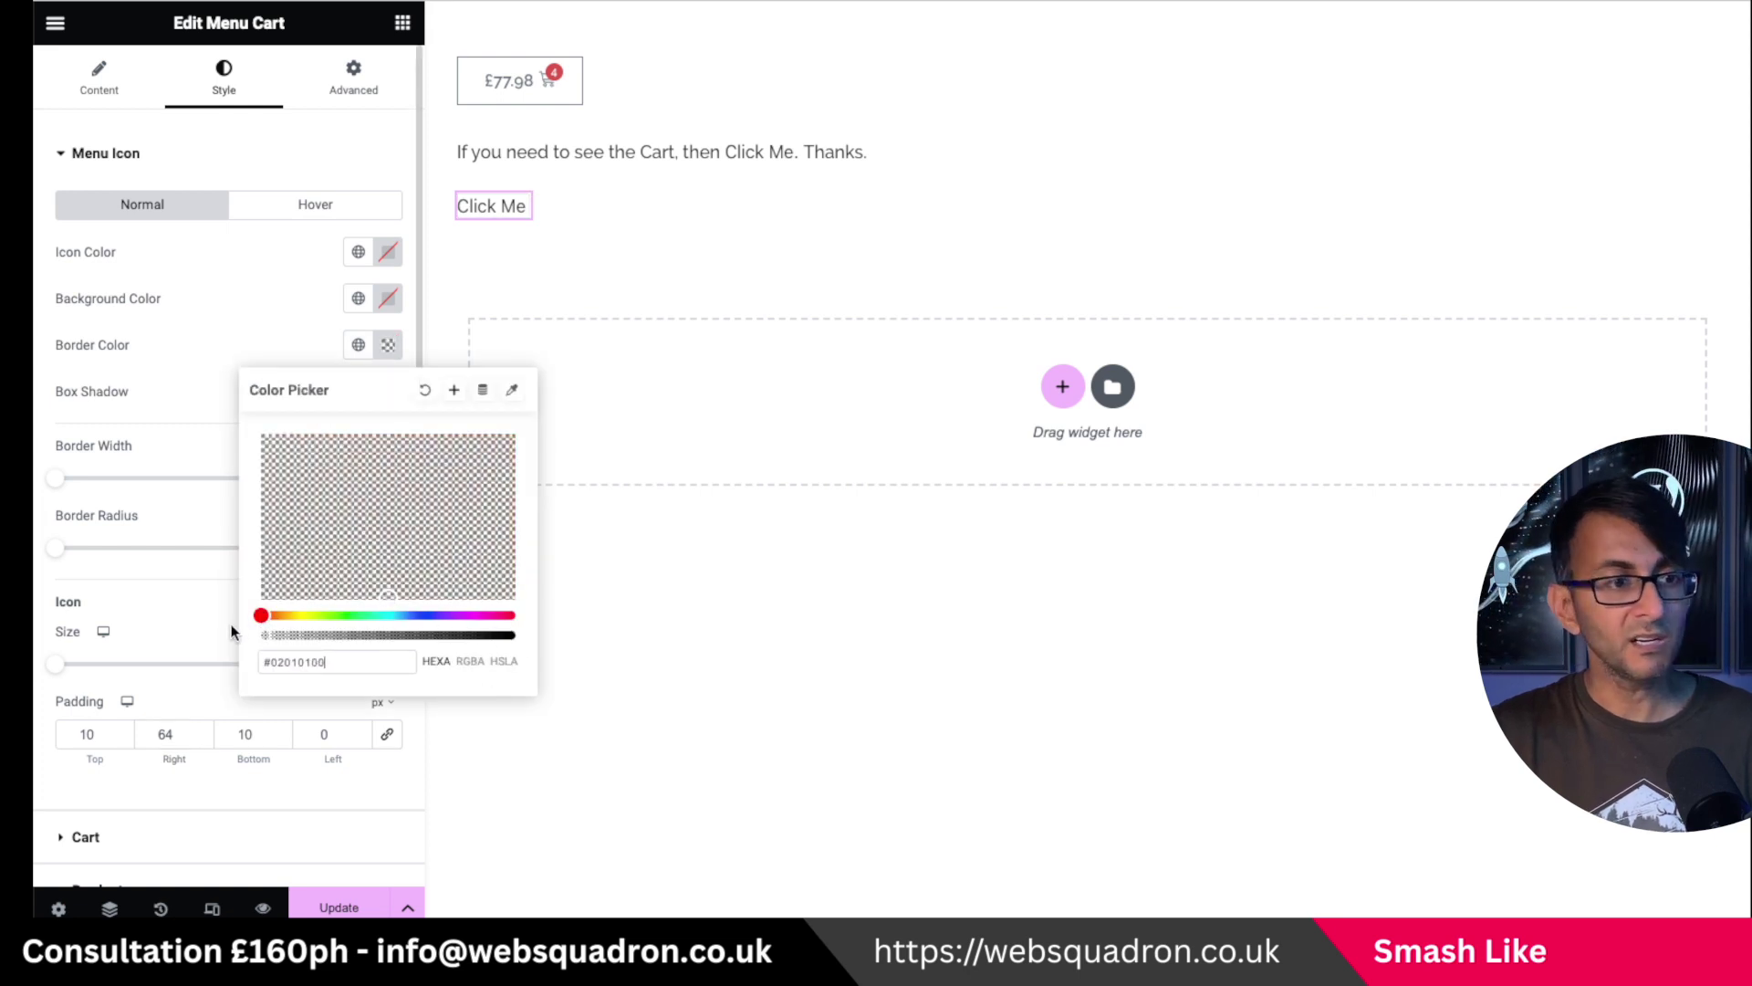
click(311, 208)
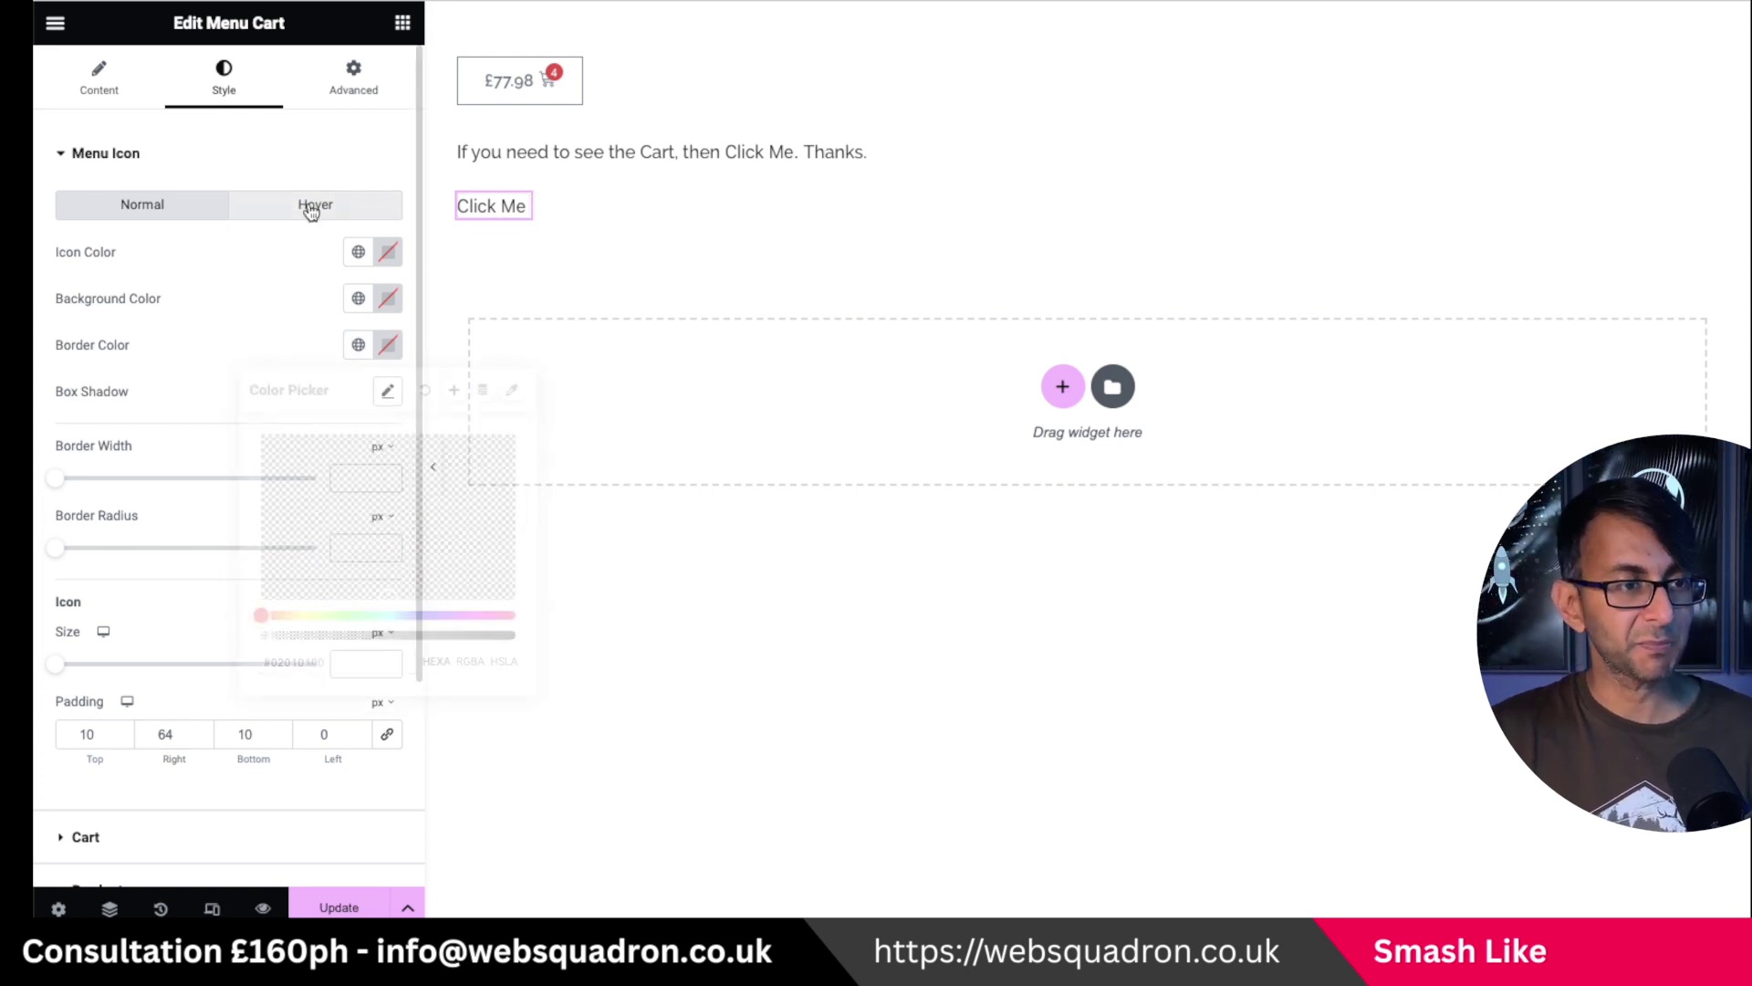
click(387, 344)
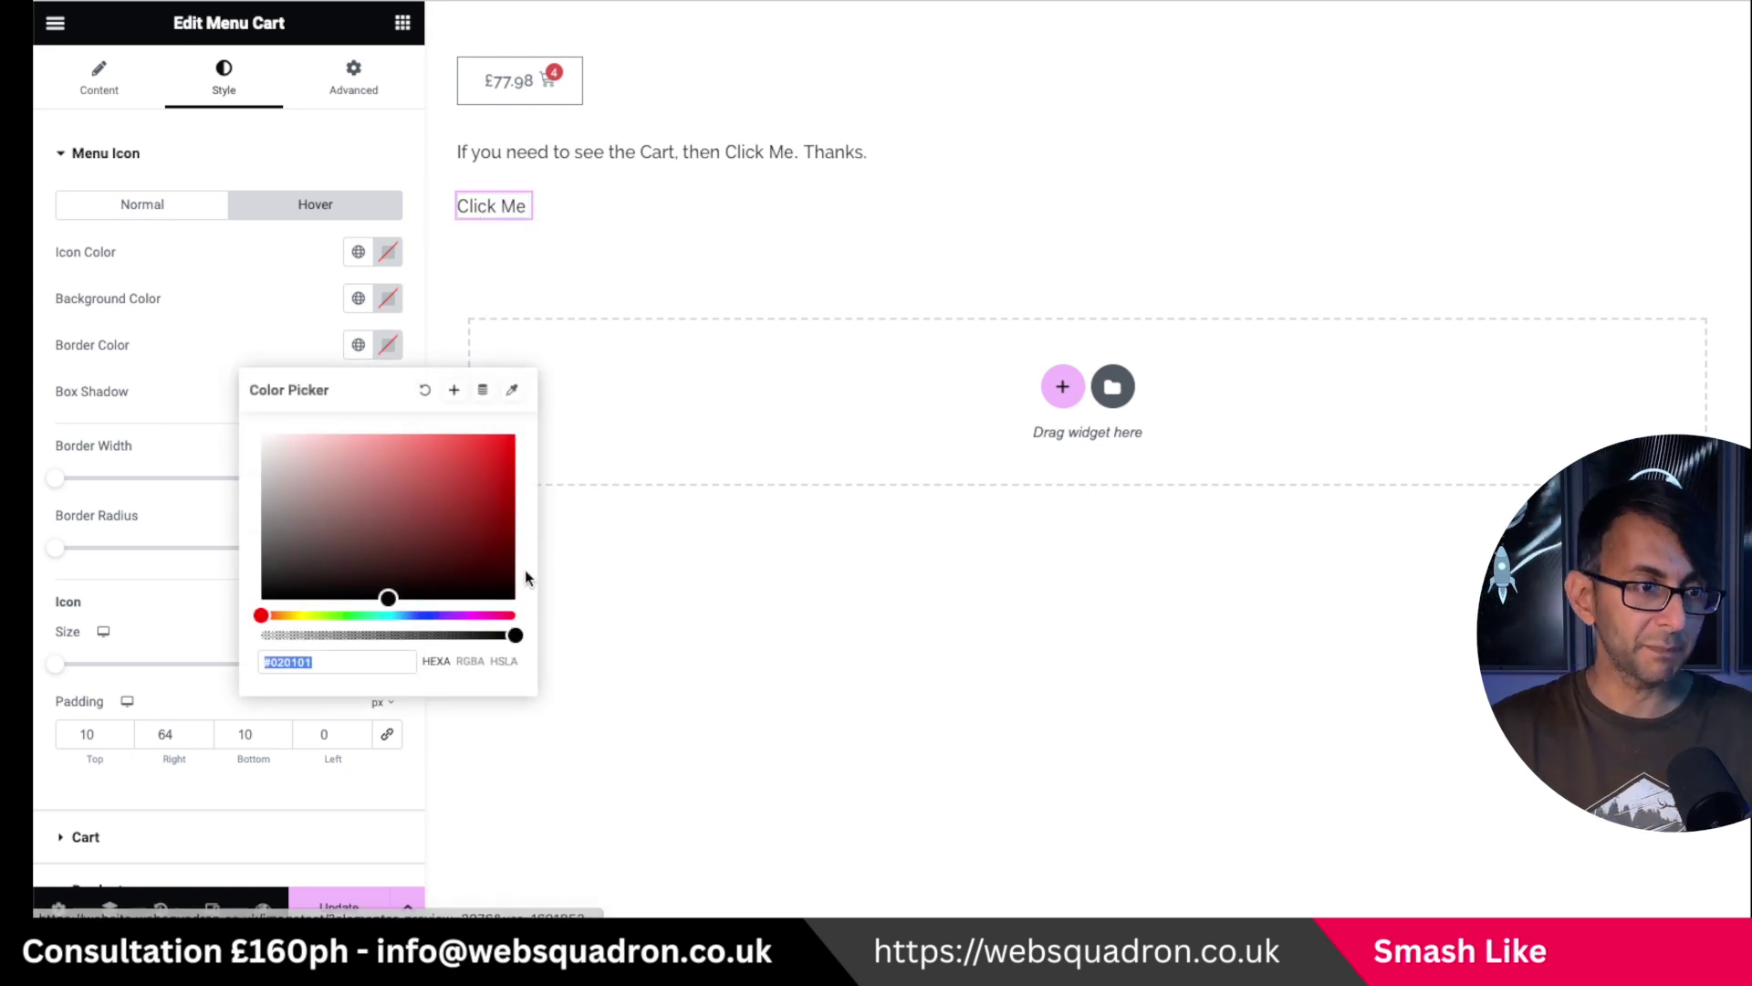
key(BackSpace)
click(188, 421)
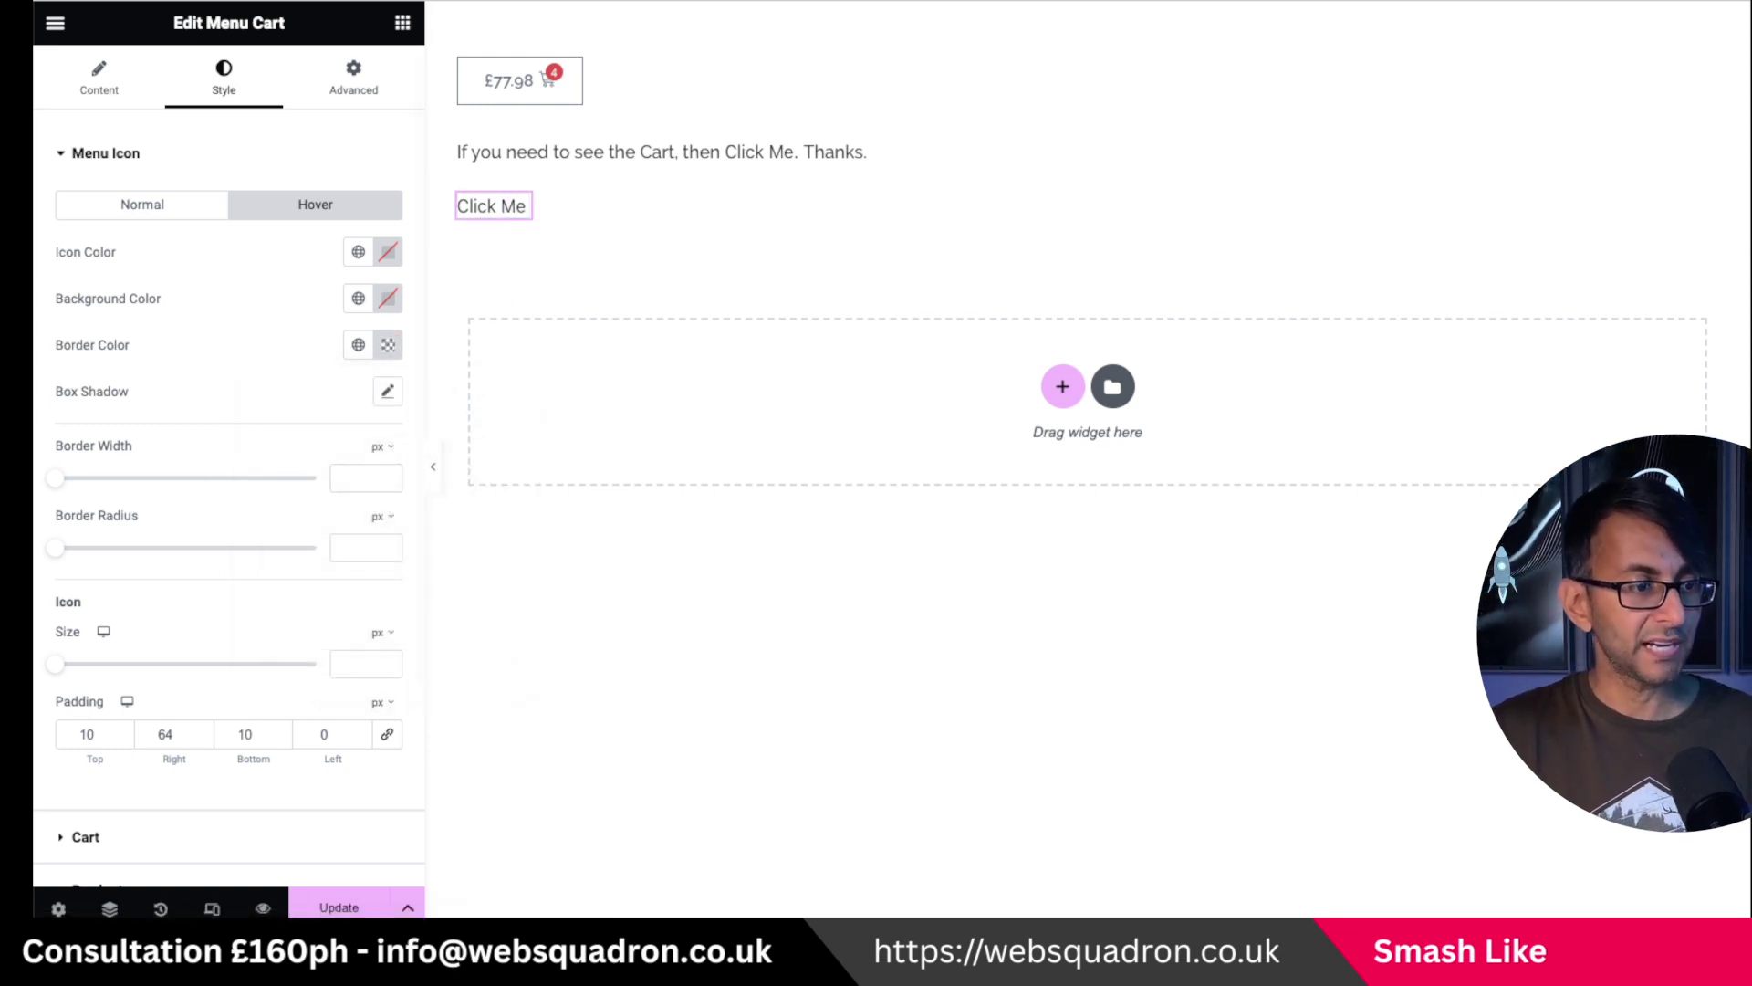
click(339, 907)
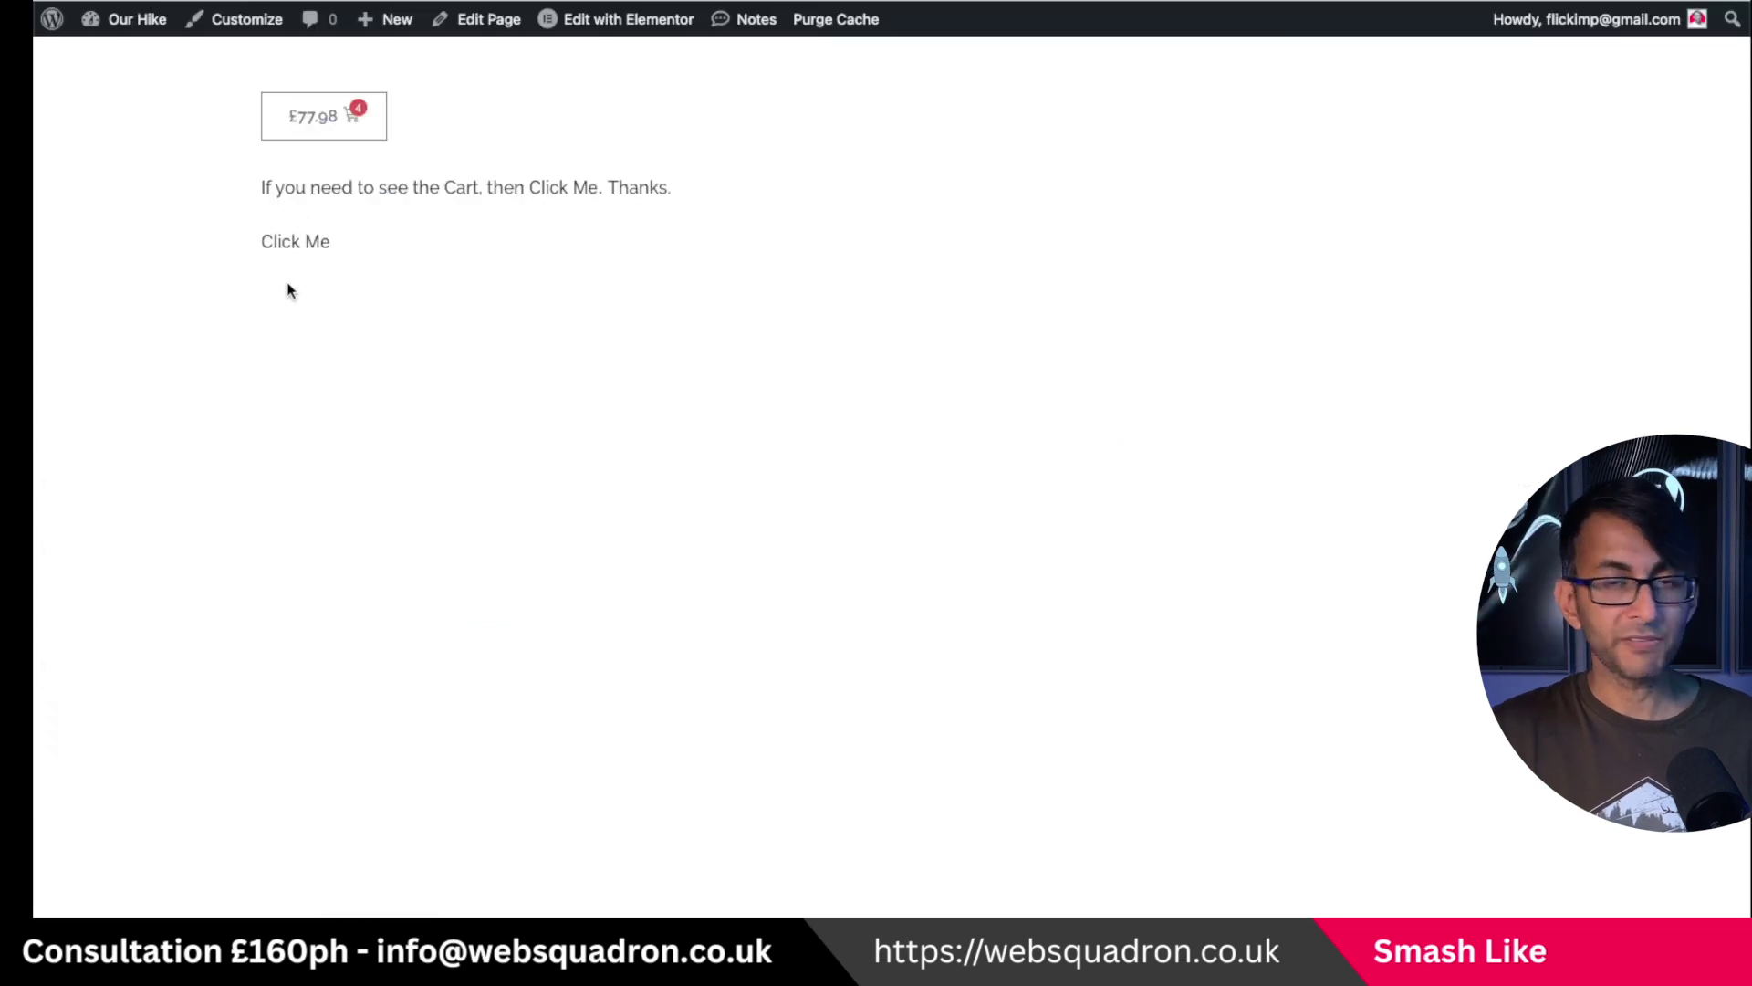
On the live page, open the four-backpack side cart via 'Click Me', then close it
click(297, 243)
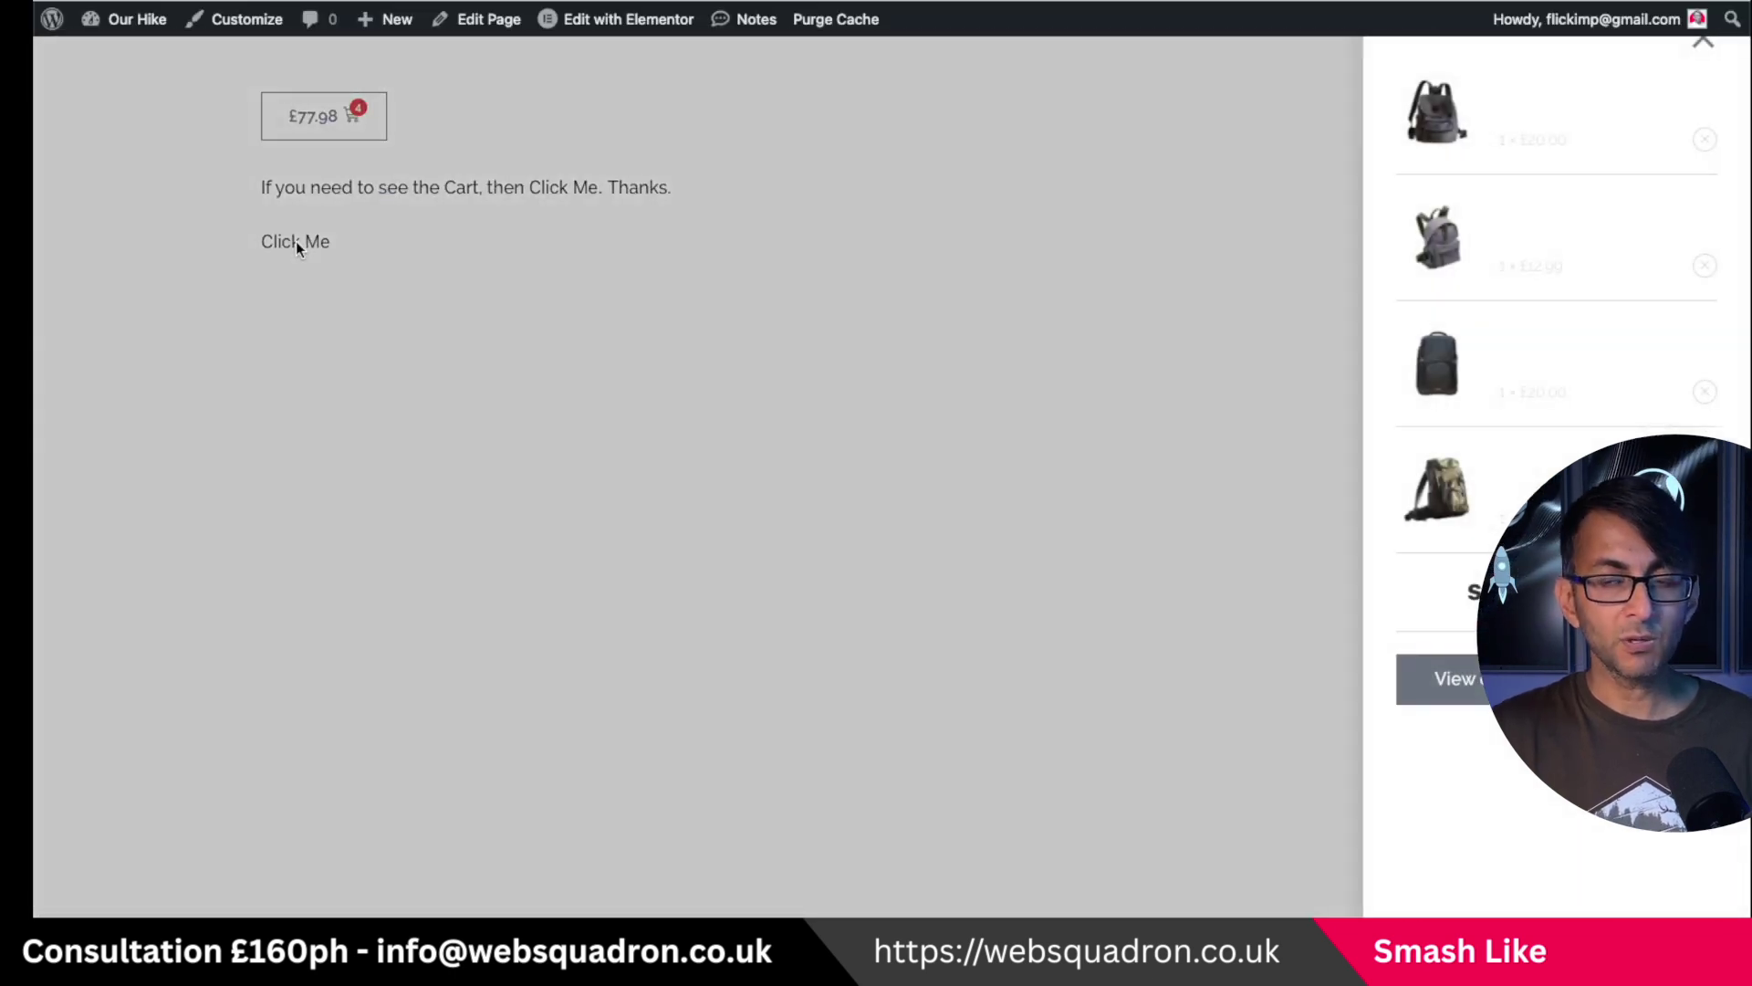
click(388, 367)
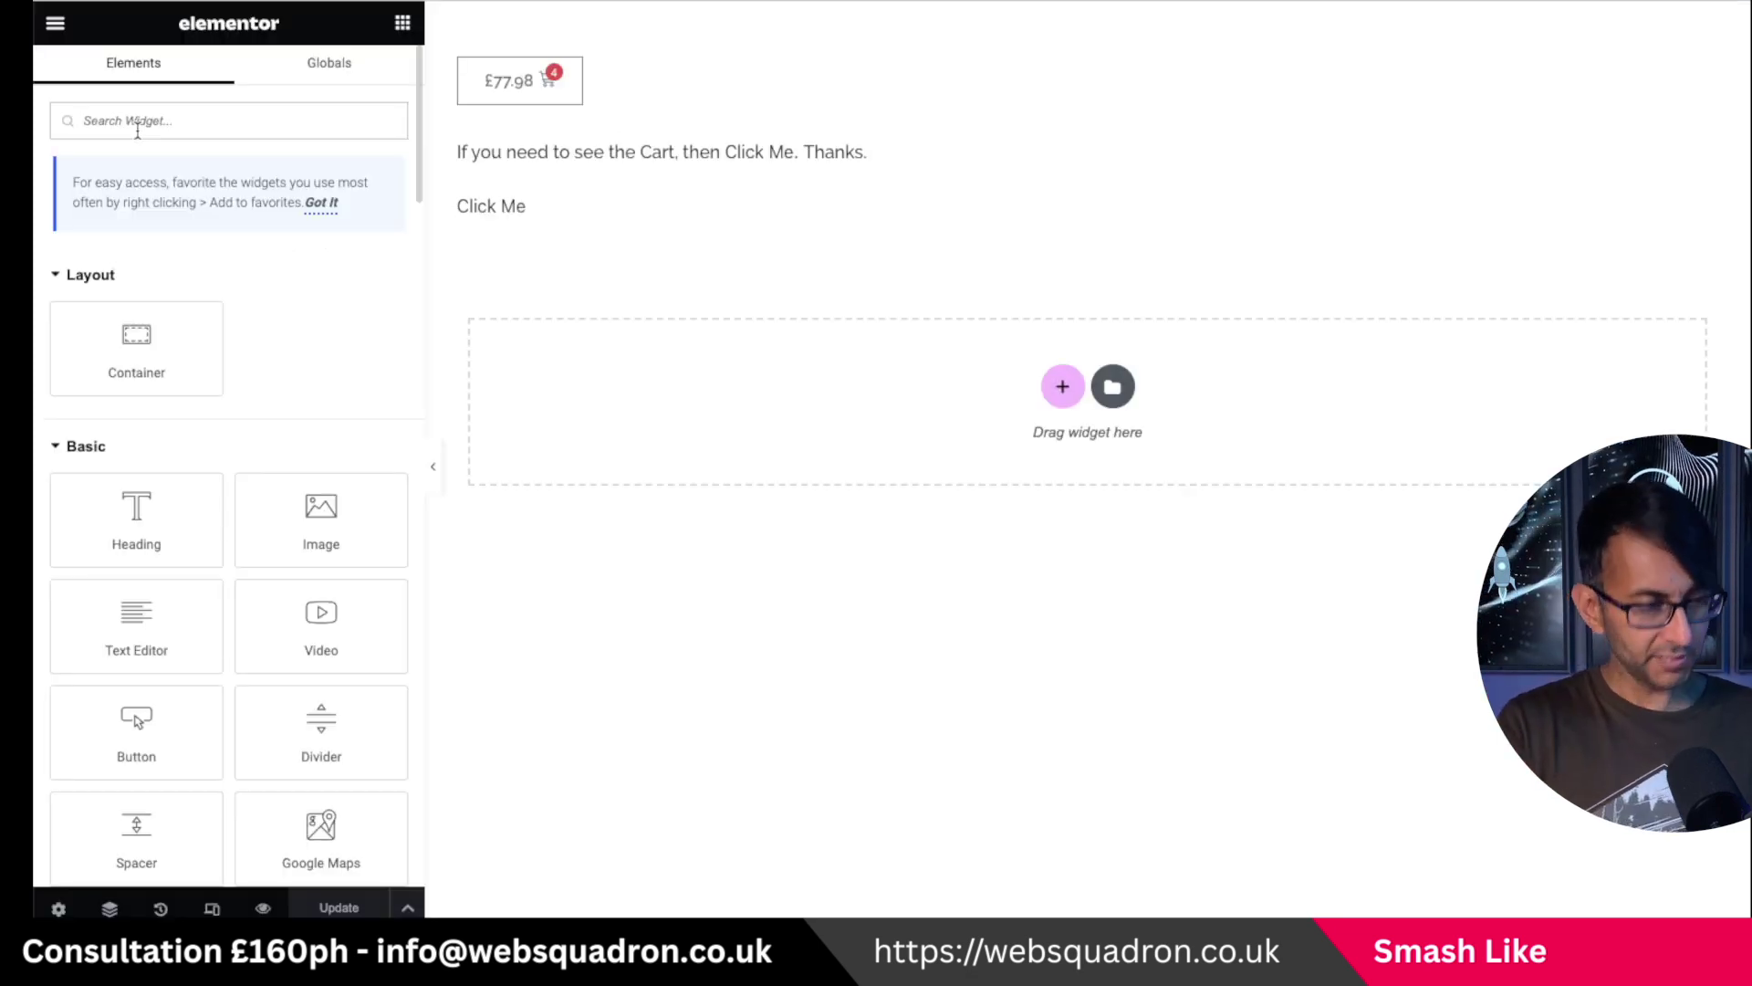
Add a Text Editor widget reading 'Go and have a look at the cart >'
click(137, 626)
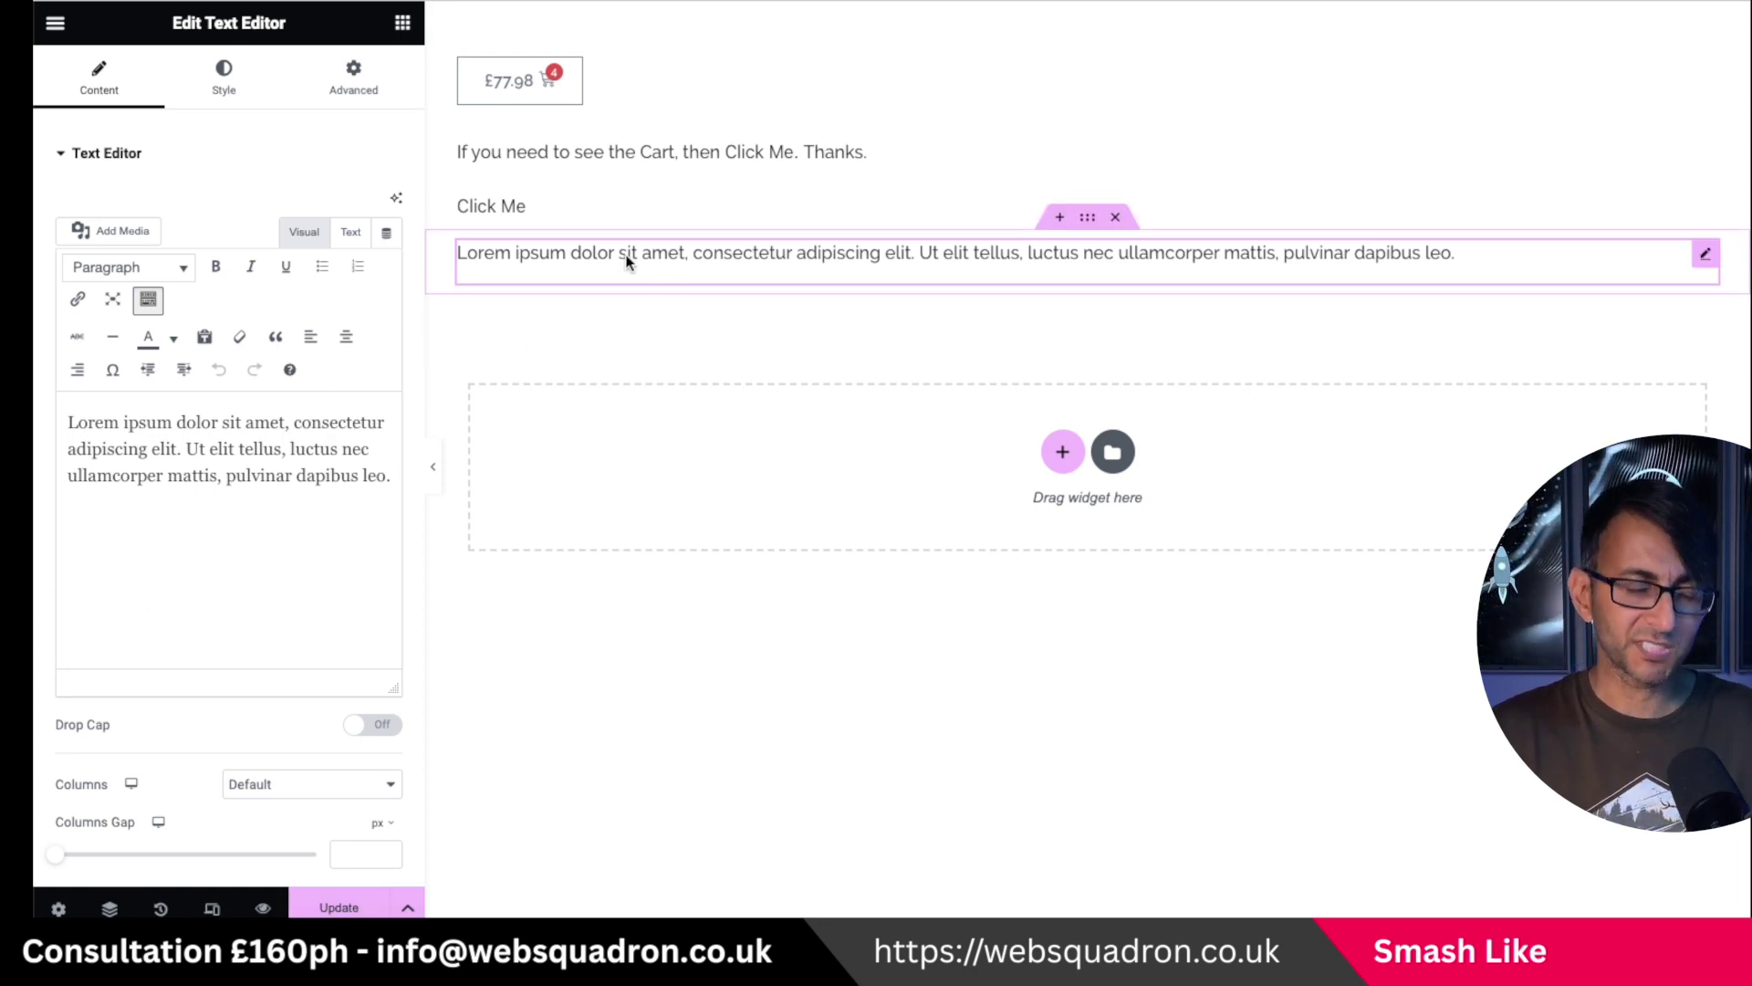
drag(390, 476, 70, 411)
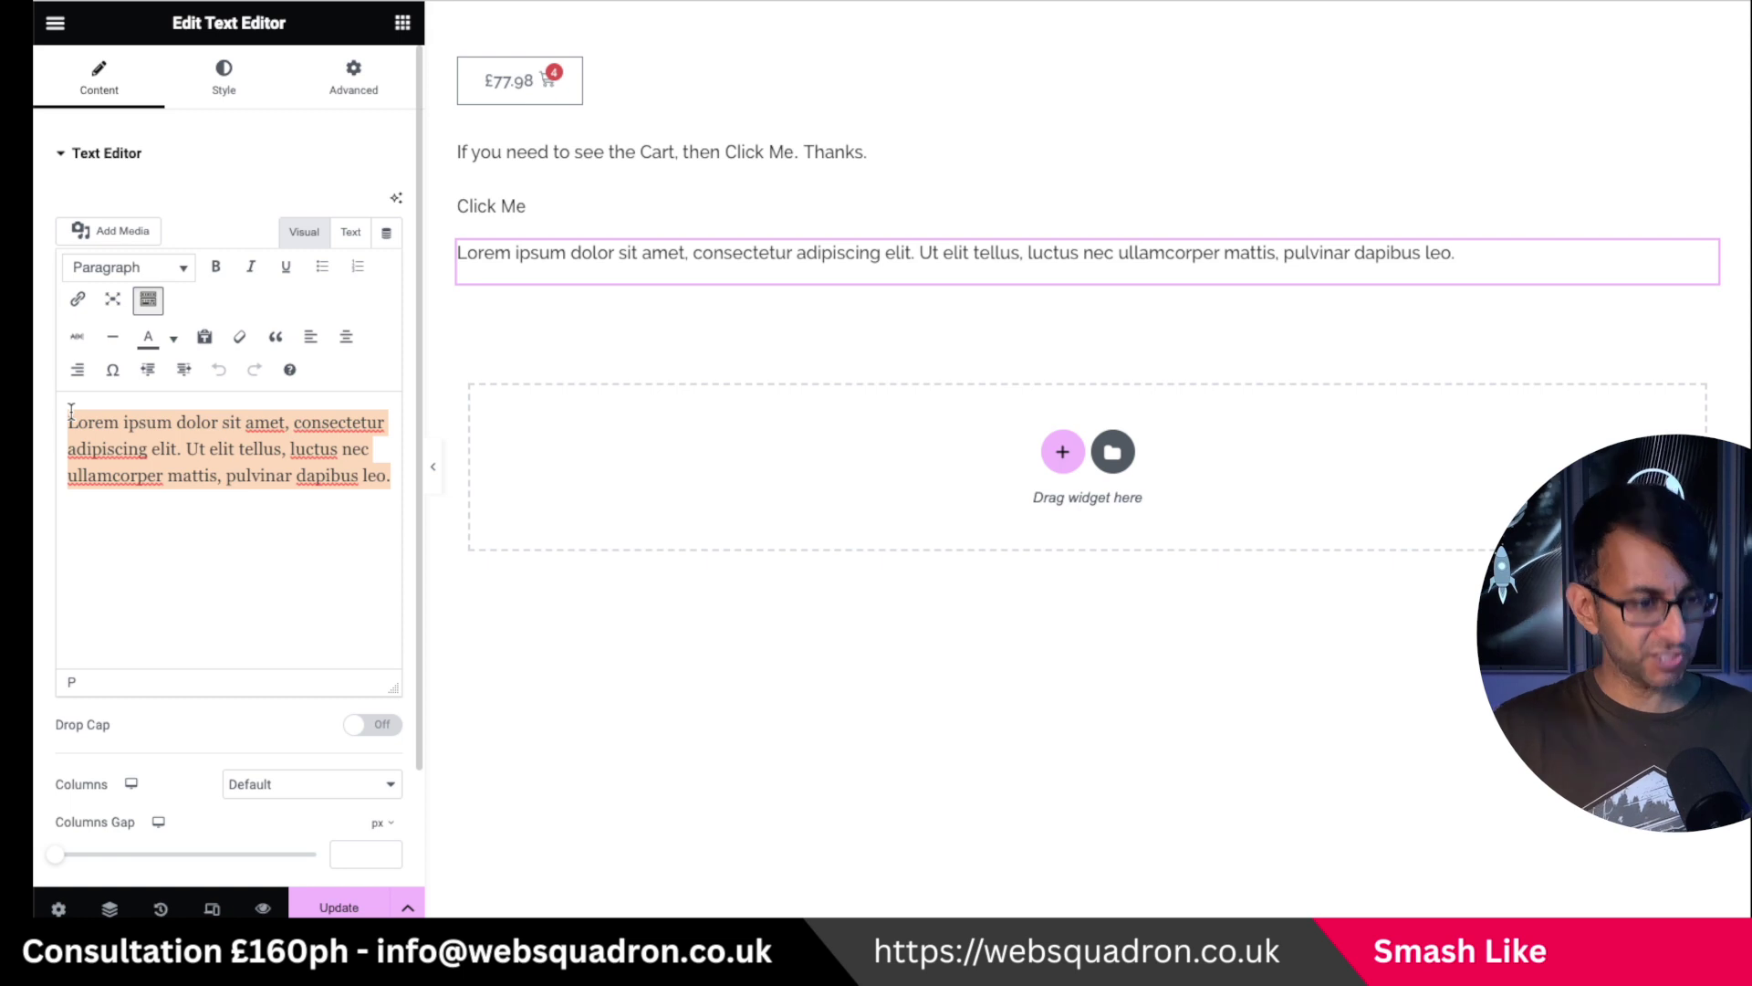
text(Go and have a look at the cart >)
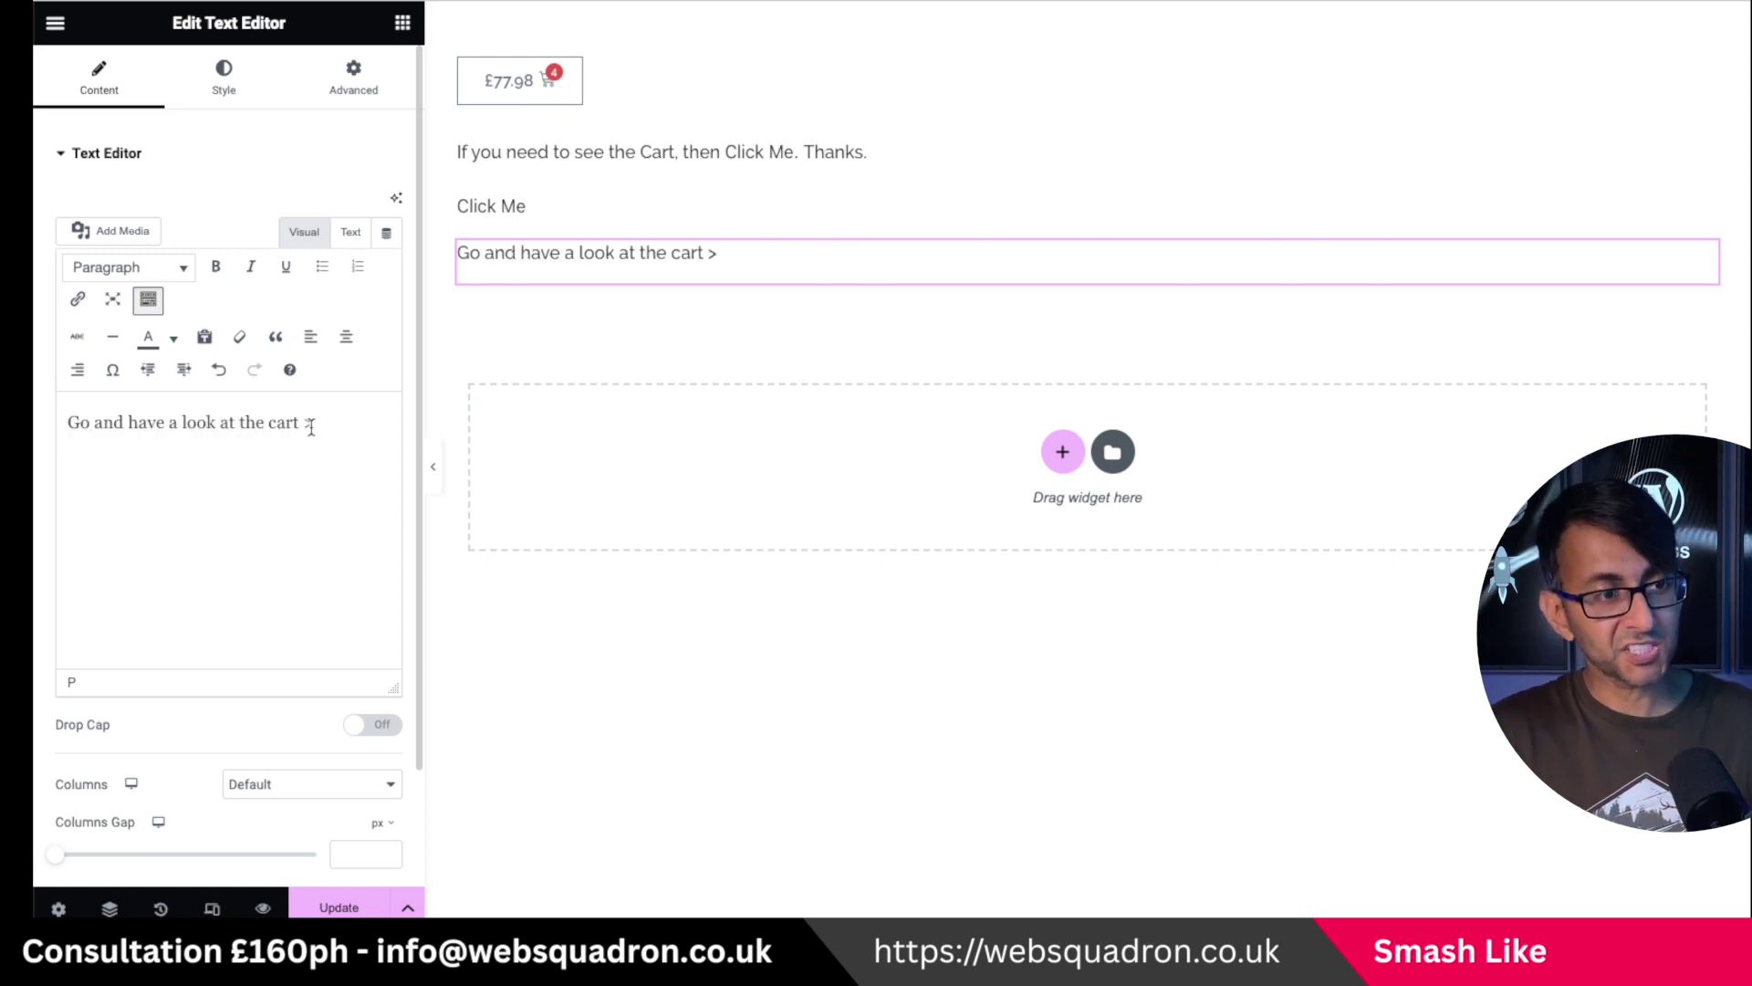
Give the text widget a Custom width and move it before the Menu Cart in Navigator
click(365, 87)
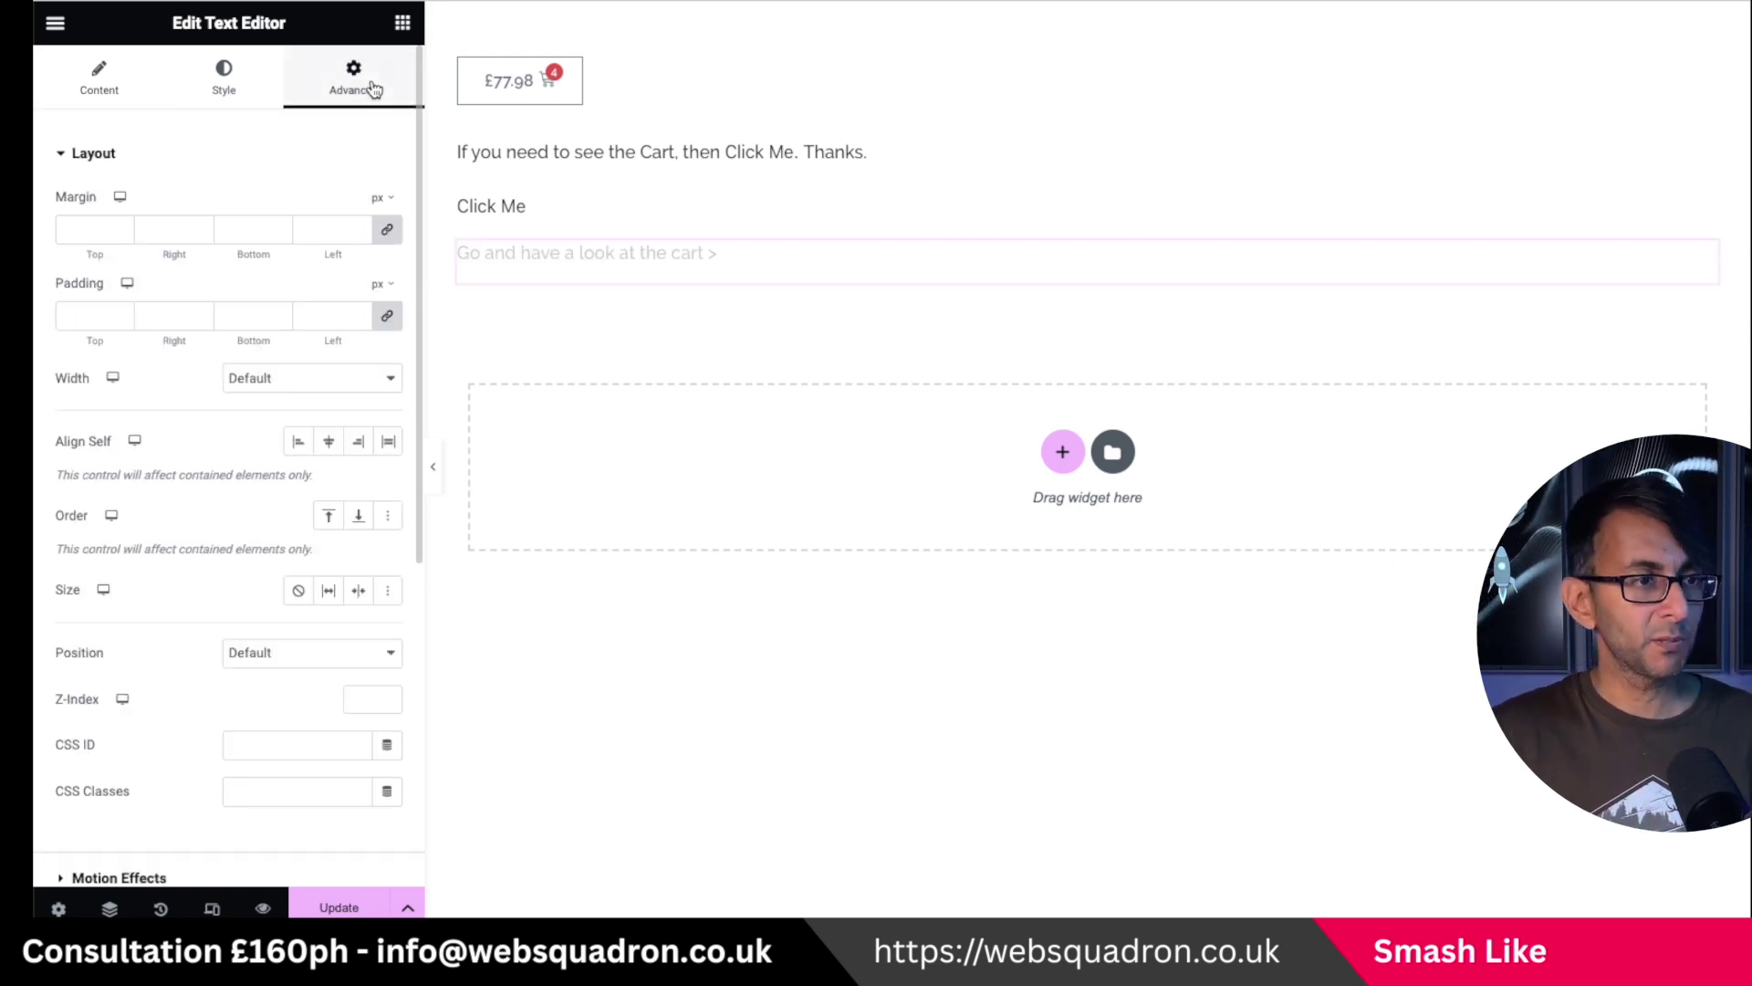
click(330, 387)
click(310, 444)
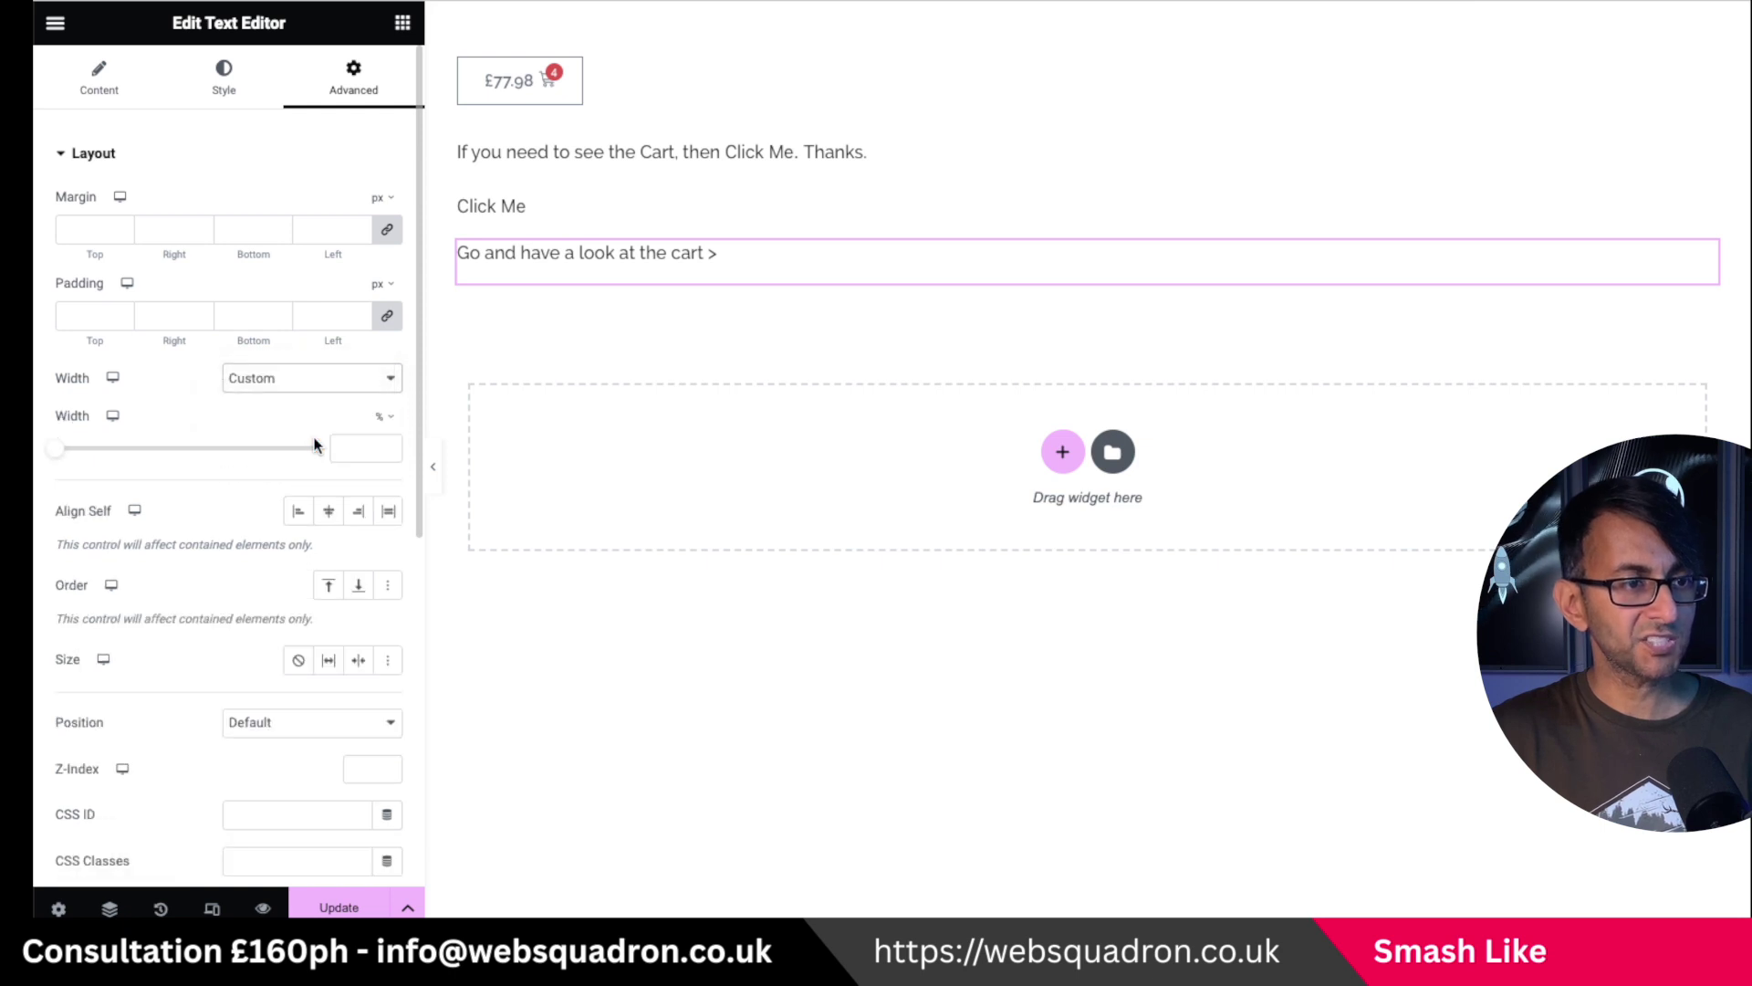
key(ctrl+i)
drag(1566, 394, 1566, 401)
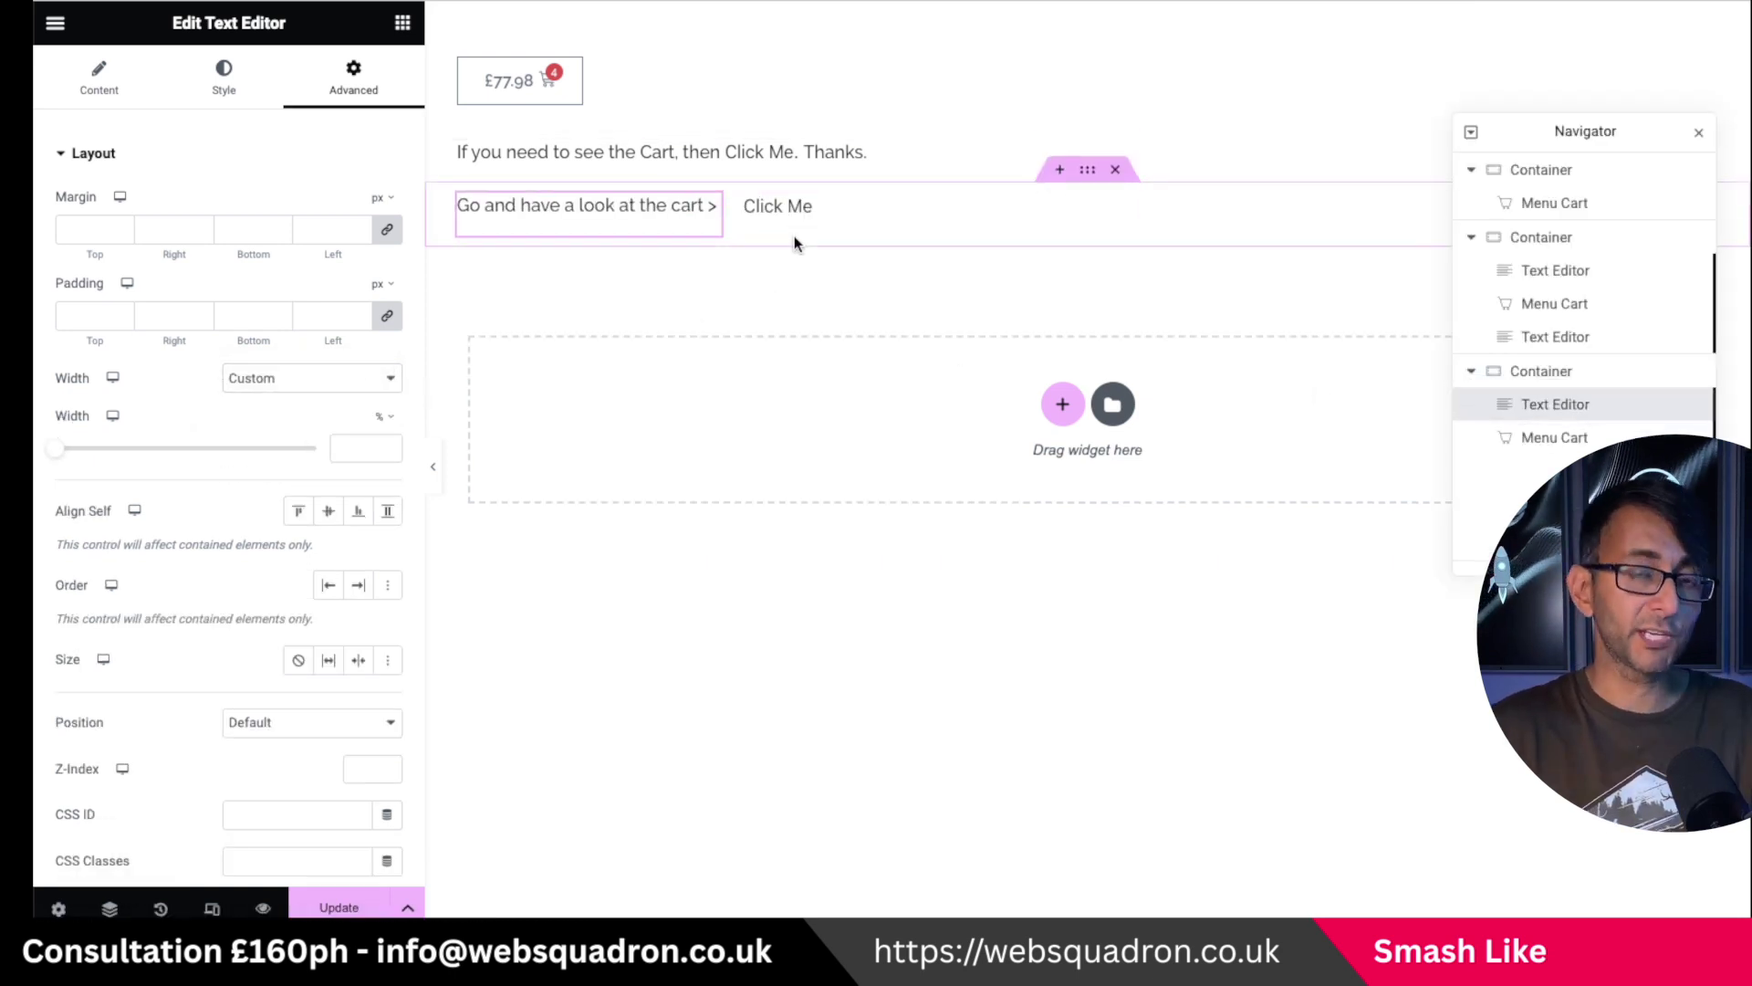
click(1088, 170)
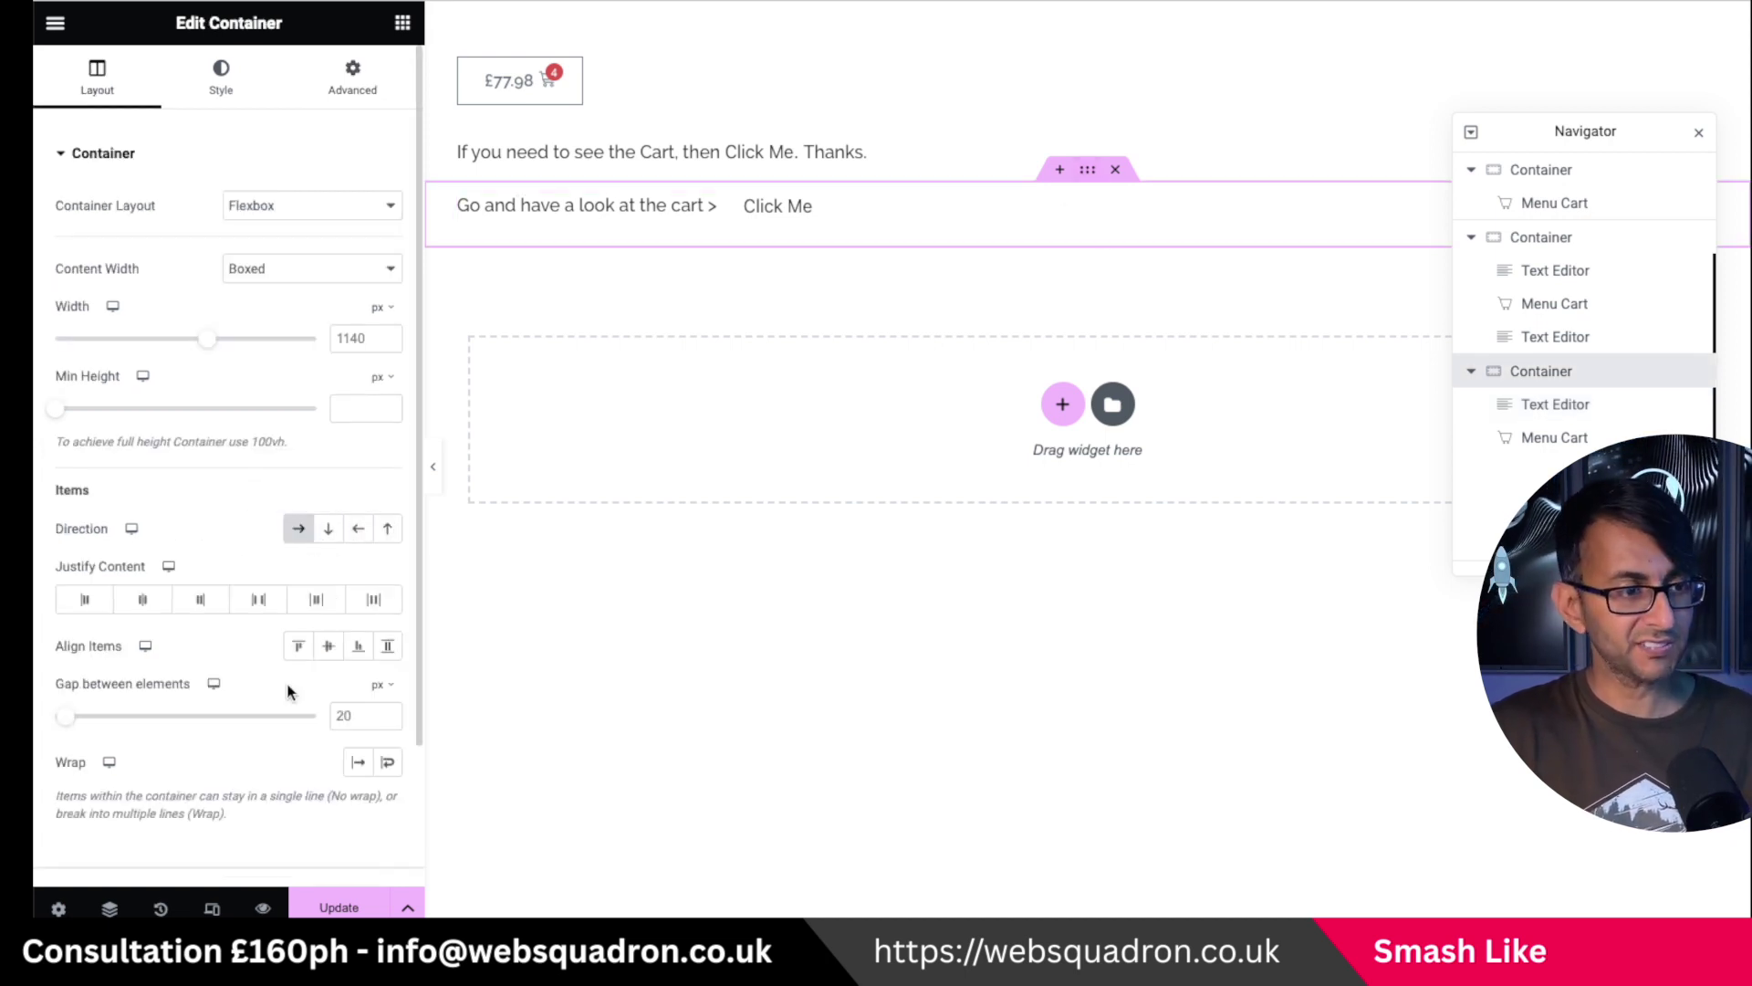
Set the sentence row's element gap to 0, enable Wrap, and align content to Flex Start
double_click(344, 716)
text(0)
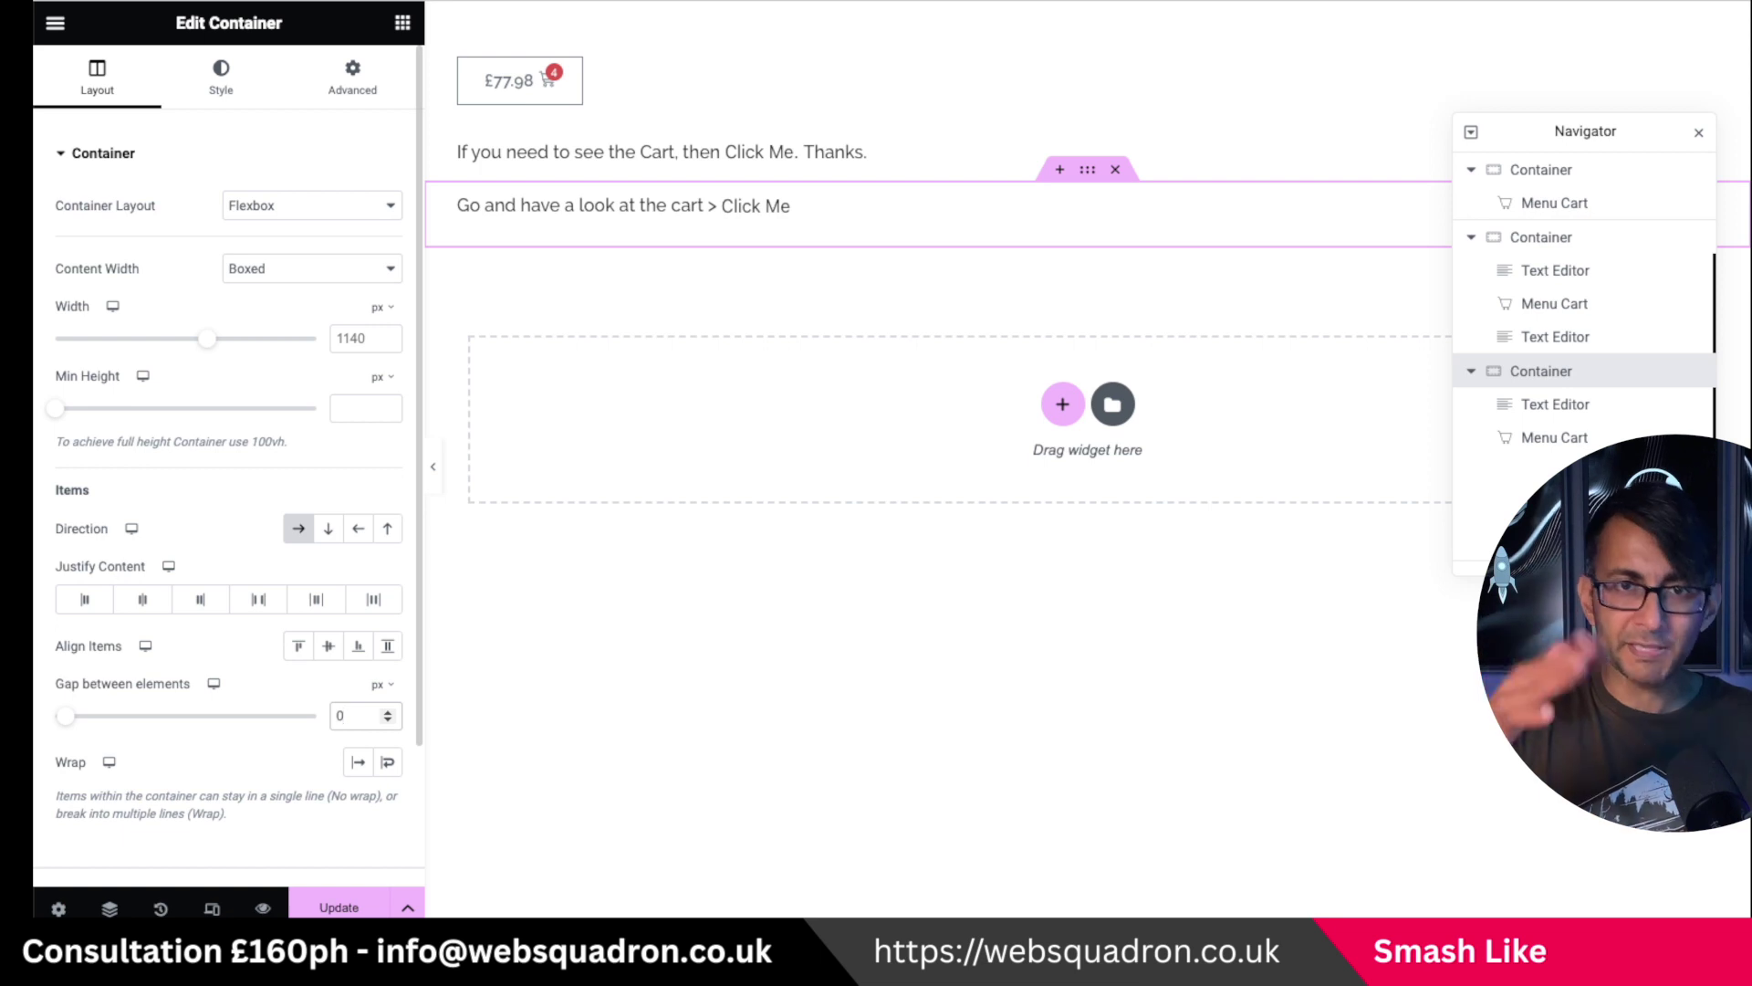
click(387, 763)
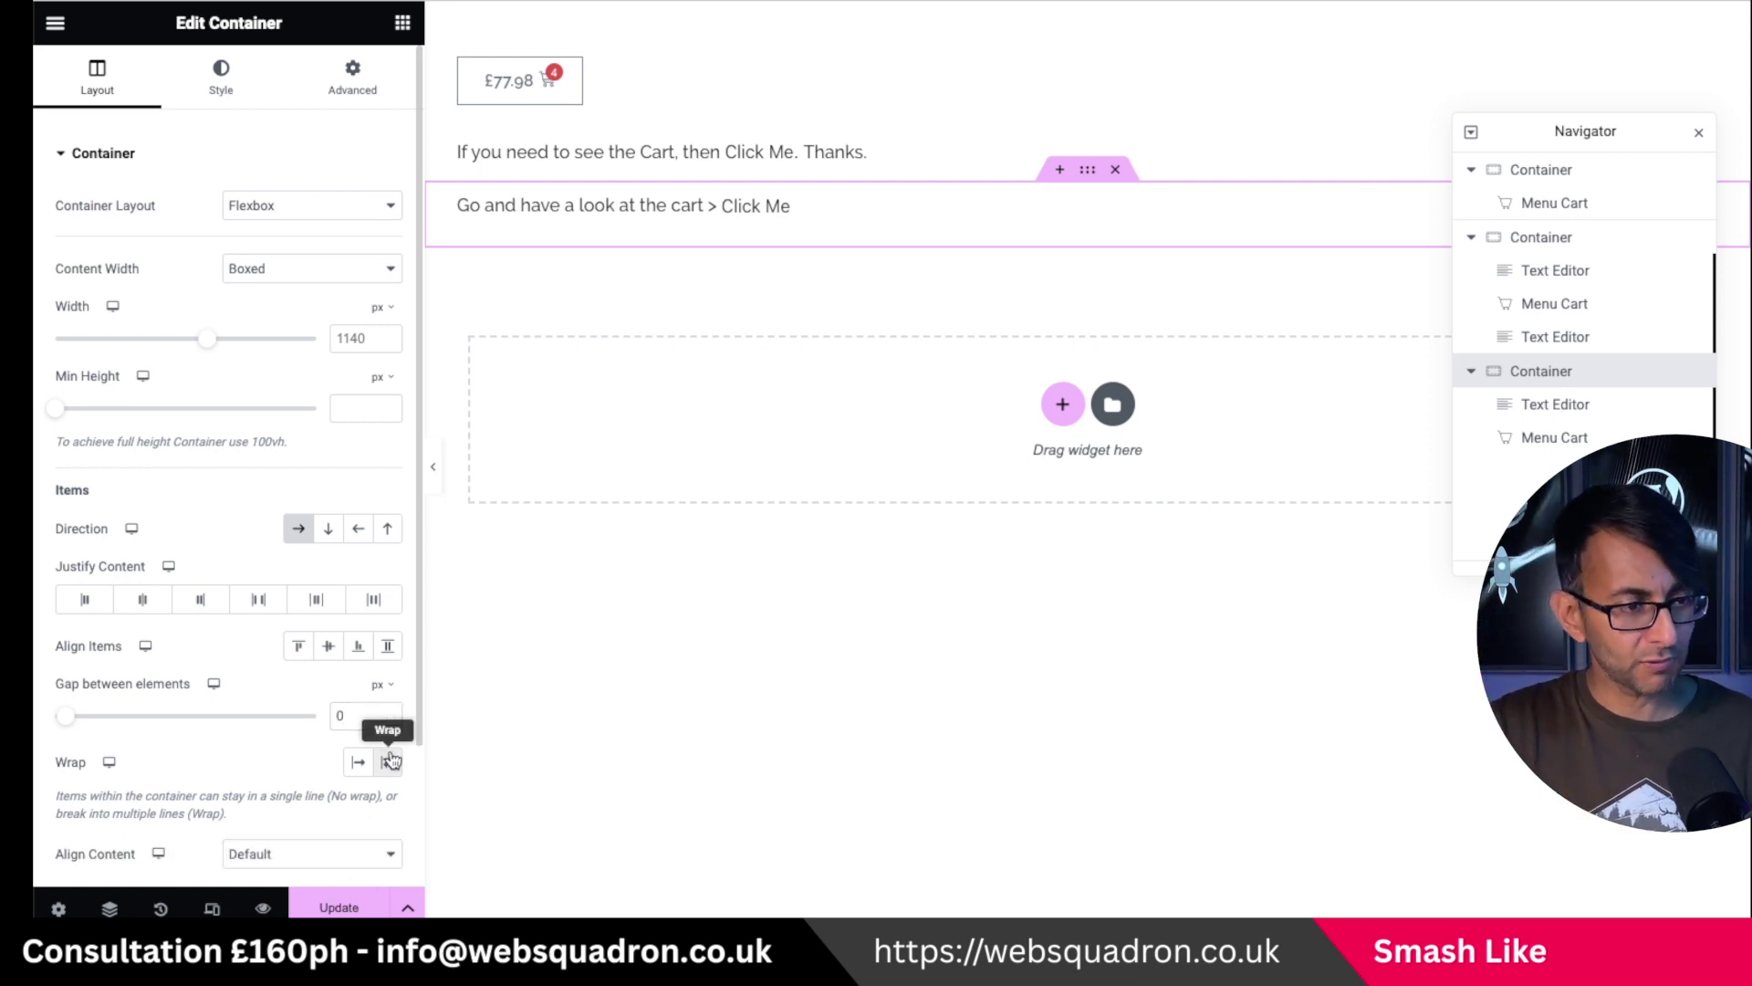
click(300, 856)
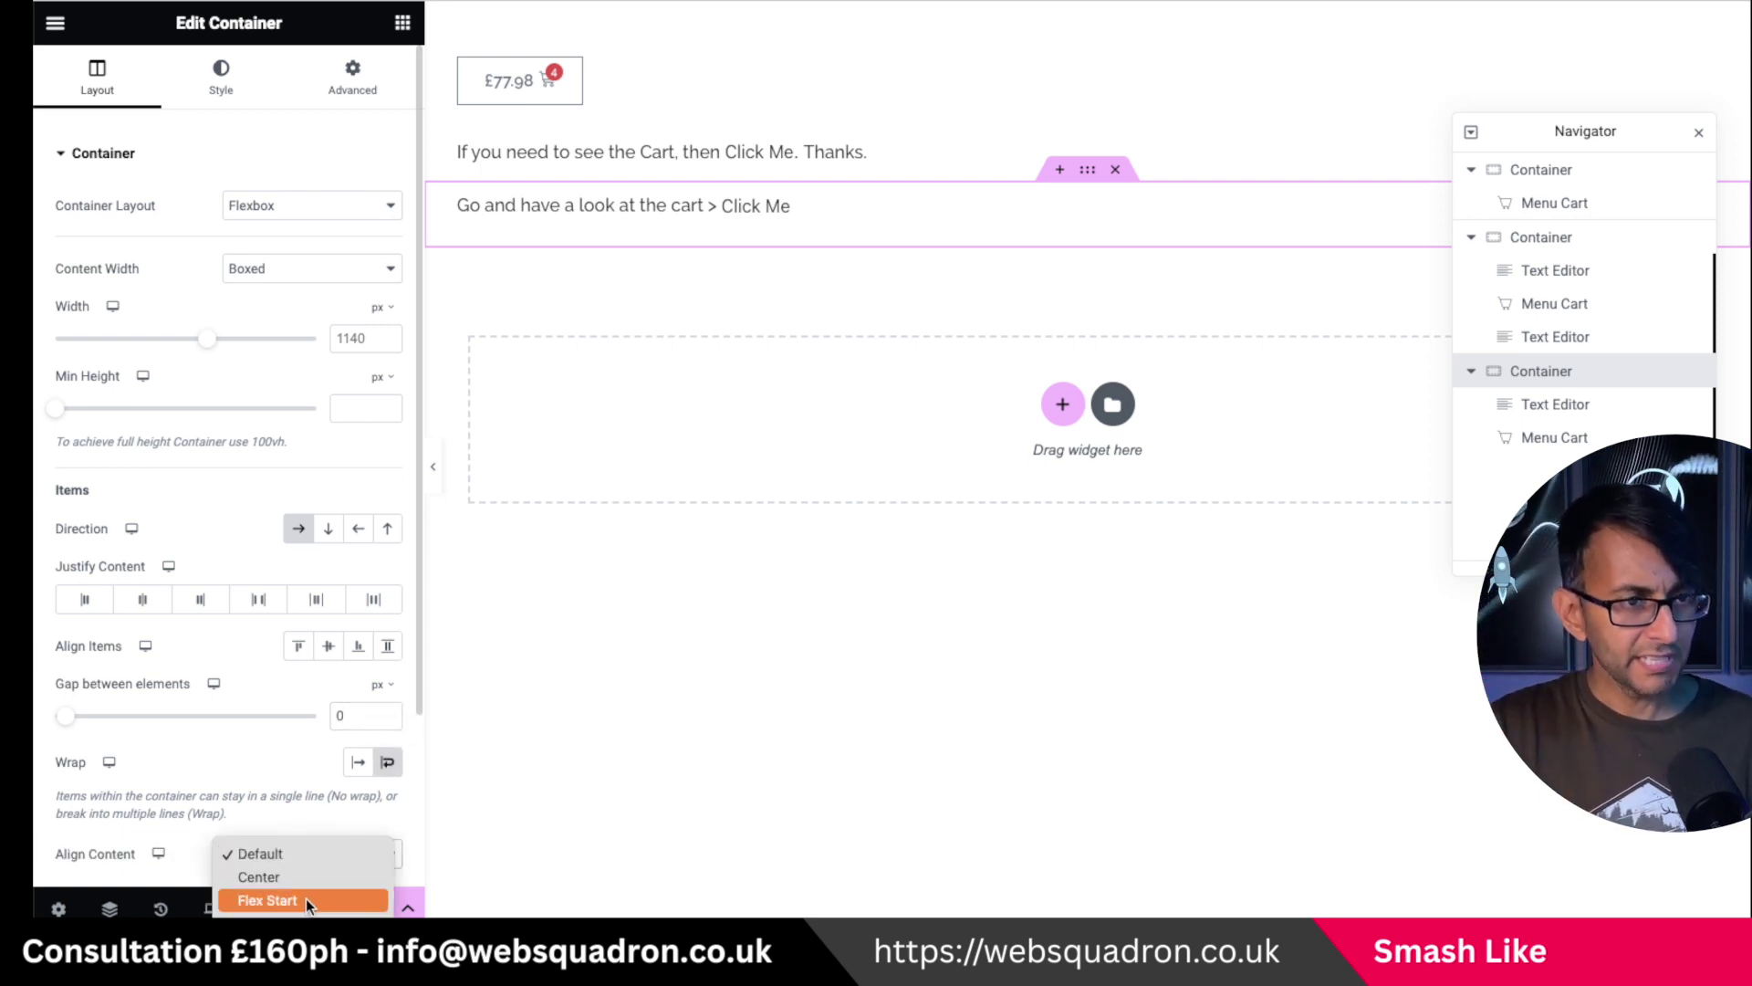
click(307, 901)
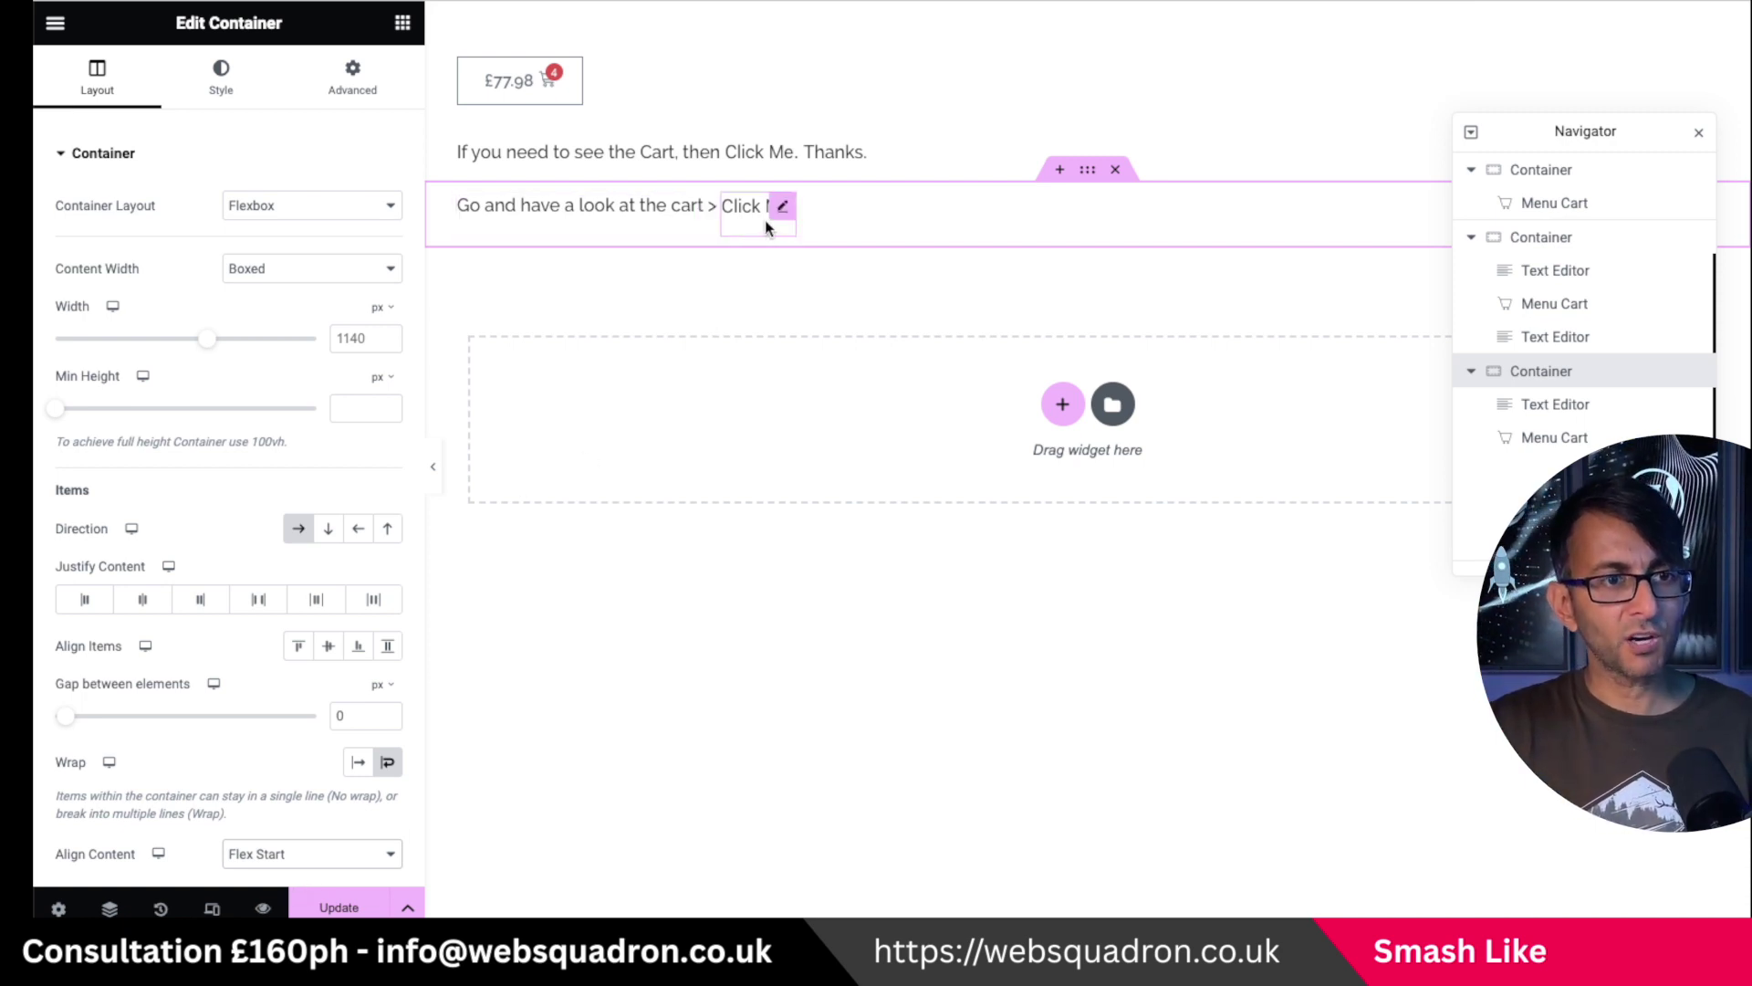
Duplicate the cart sentence text widget to create the 'Thanks.' piece
right_click(653, 212)
click(707, 264)
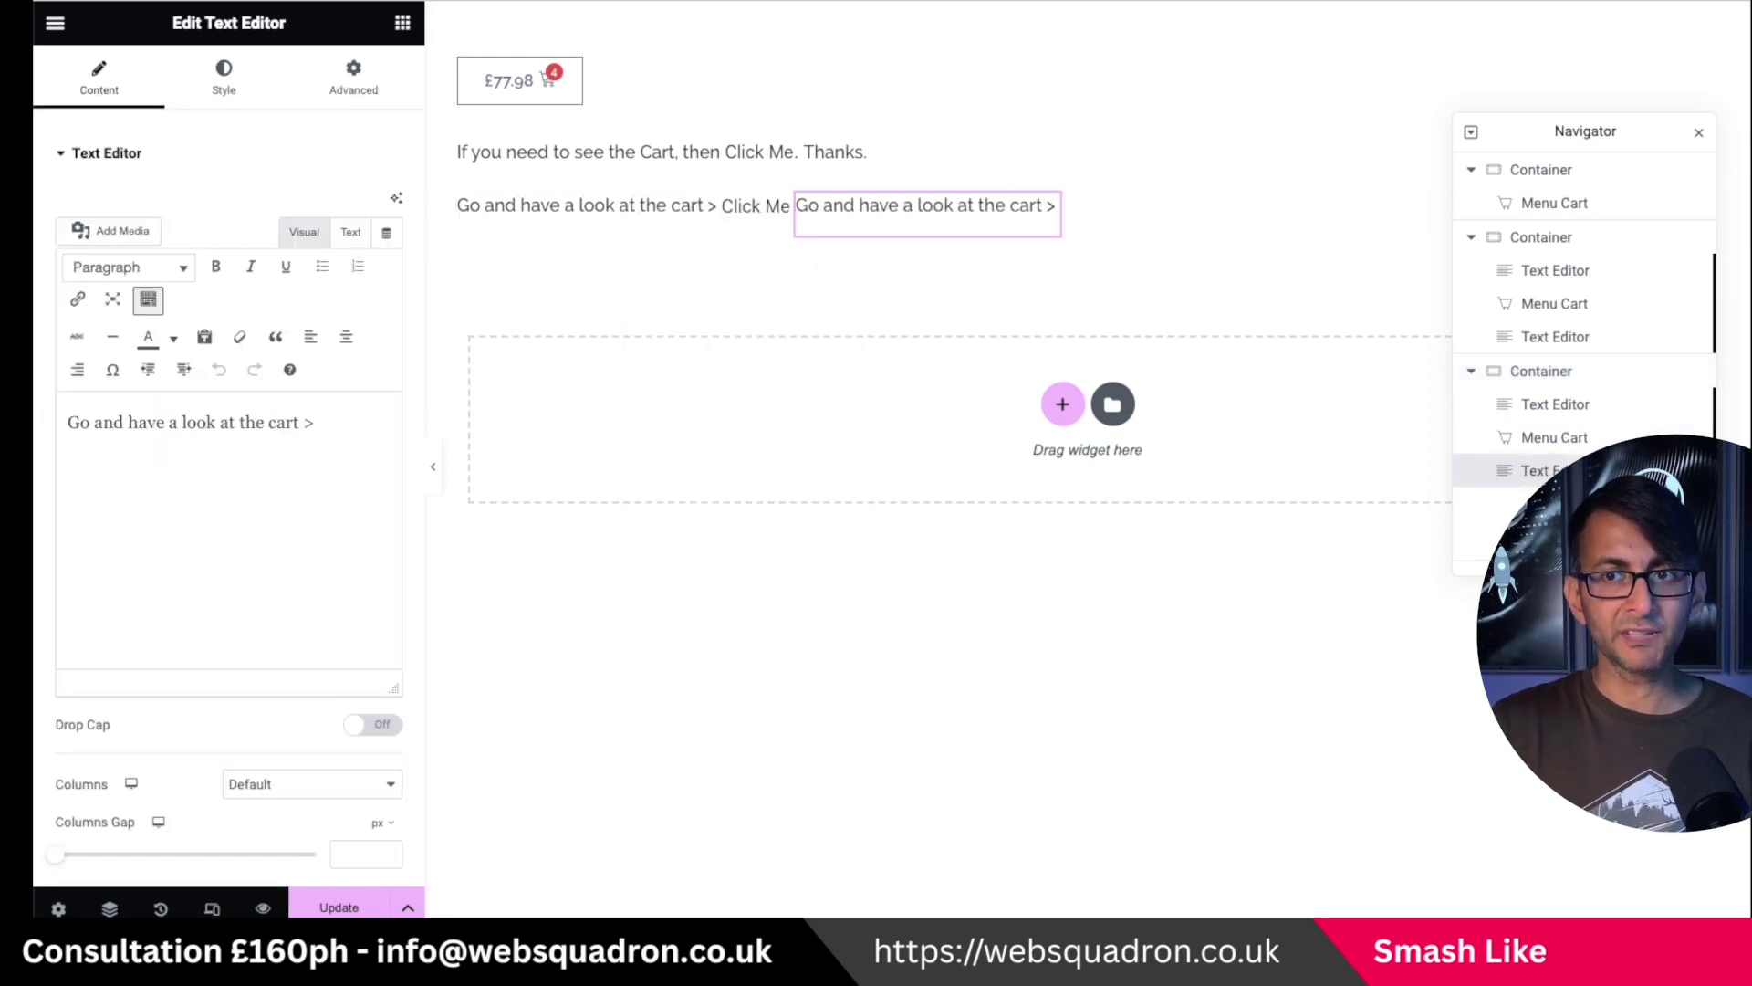
key(ctrl+z)
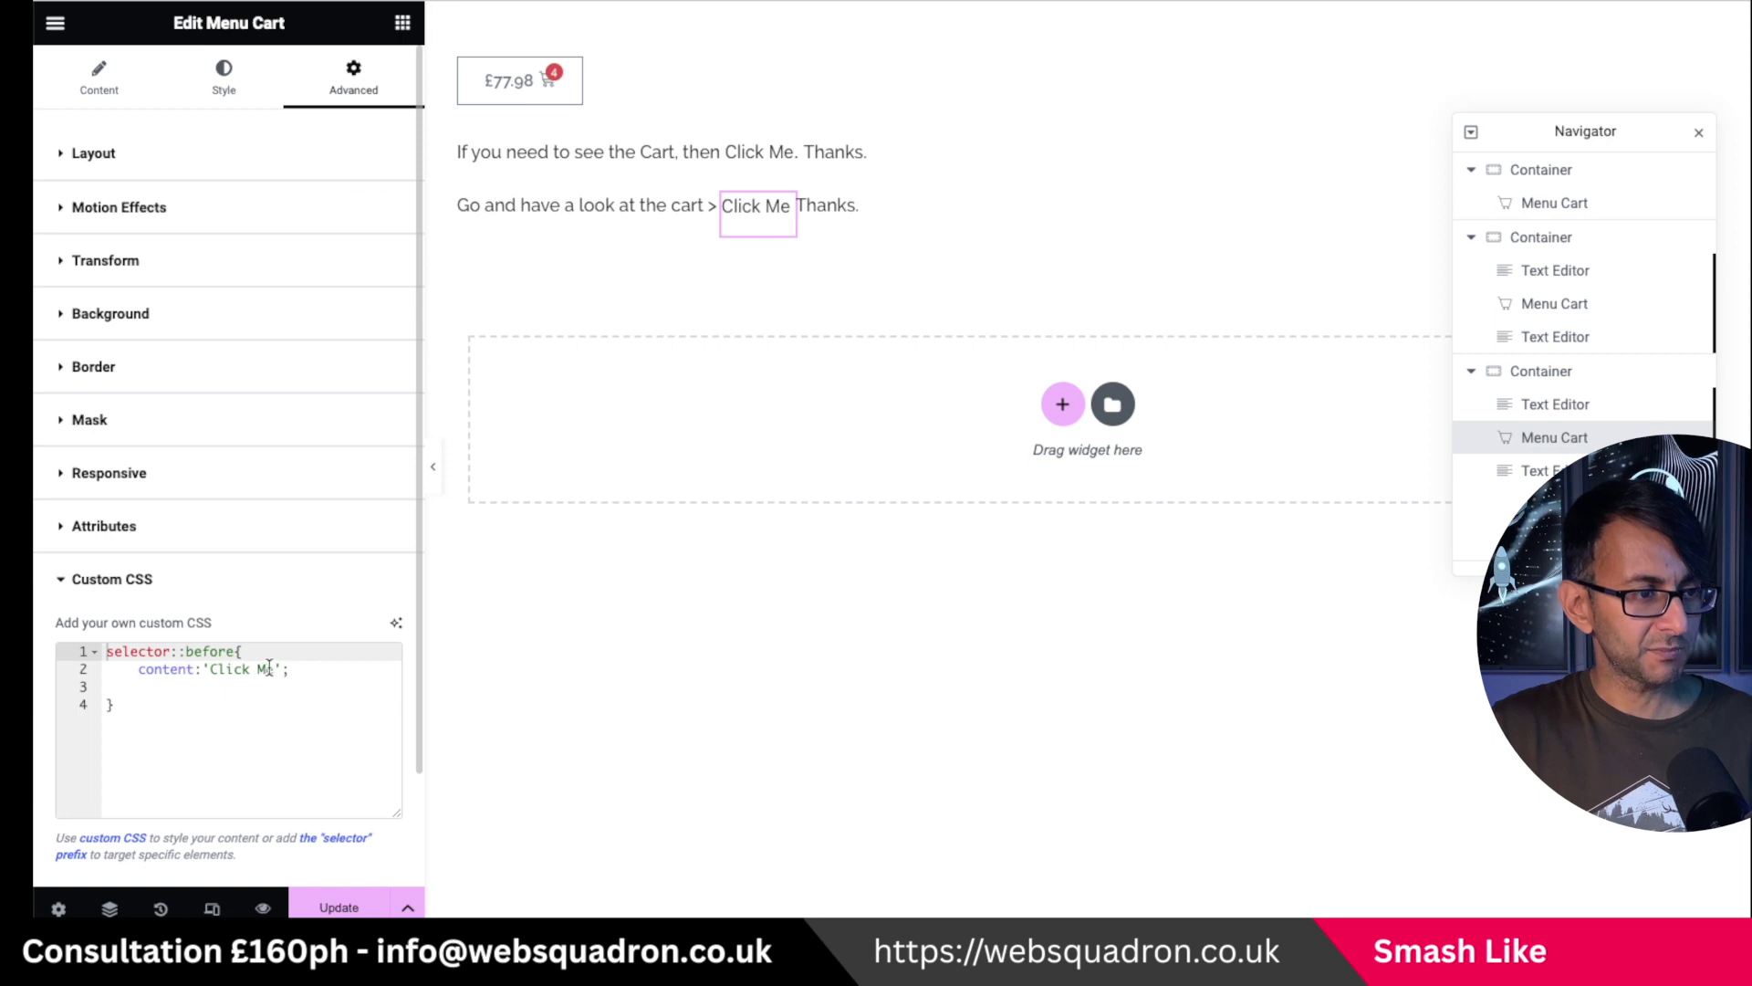
Change the Menu Cart CSS label to 'Click Me.' and preview the page
click(273, 669)
text(.)
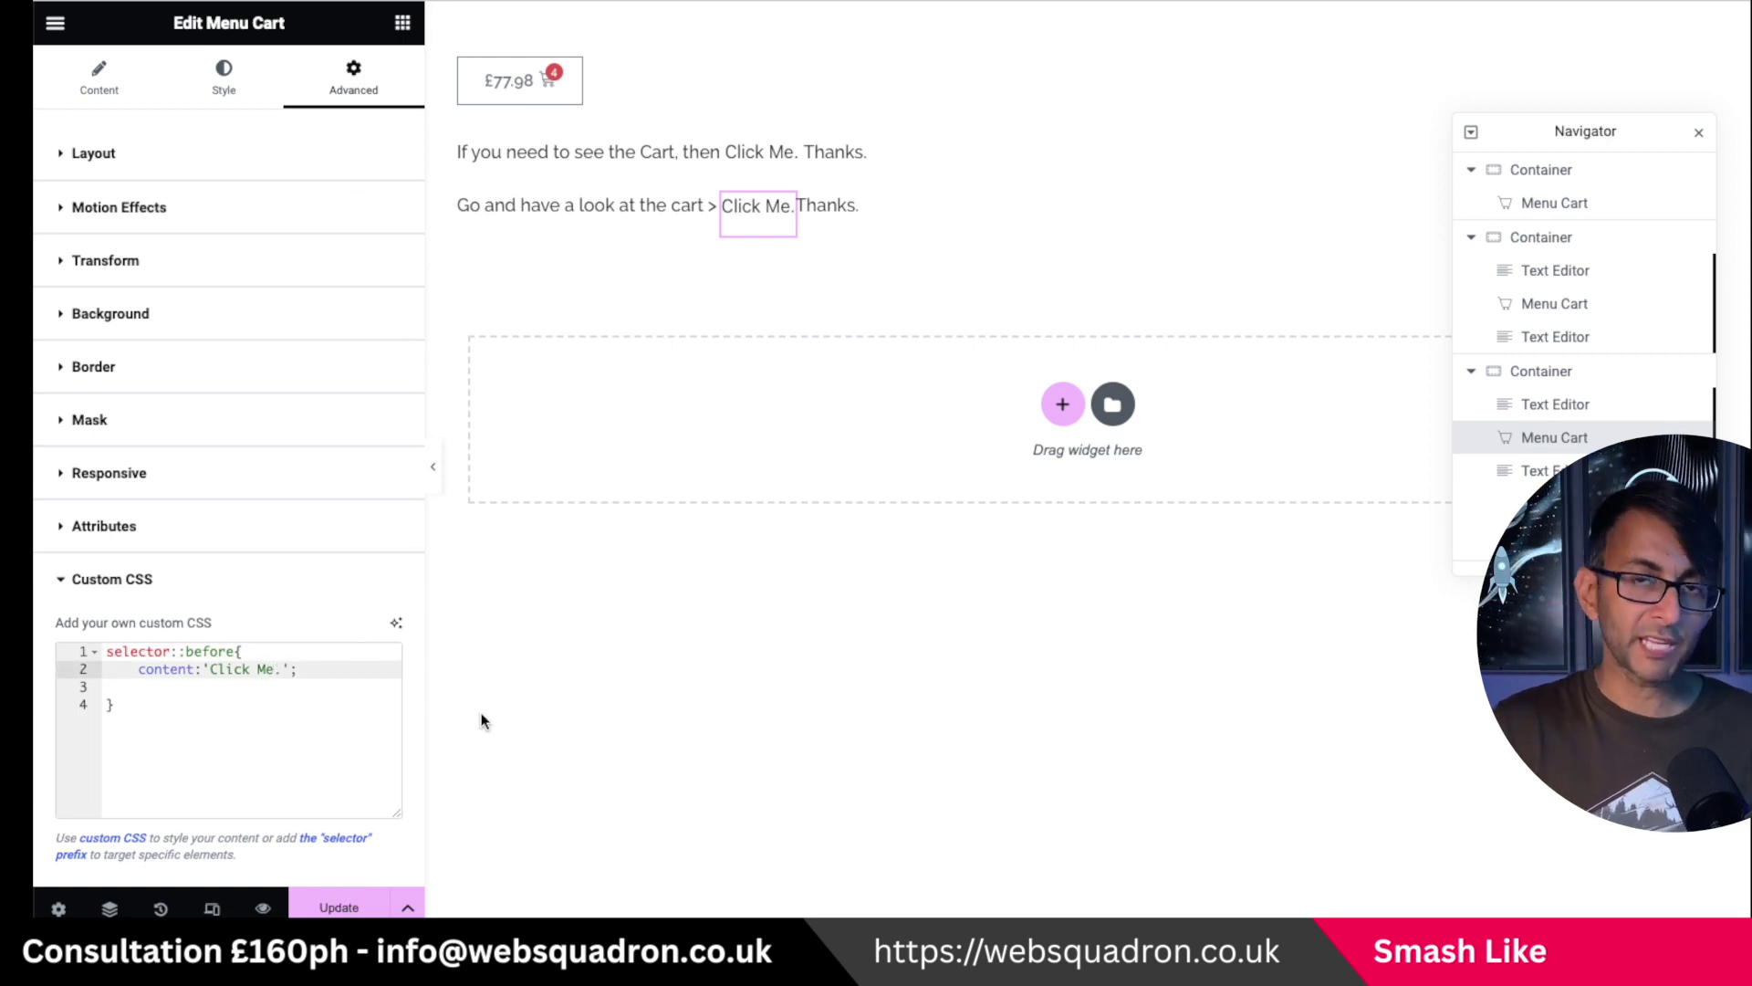
click(487, 445)
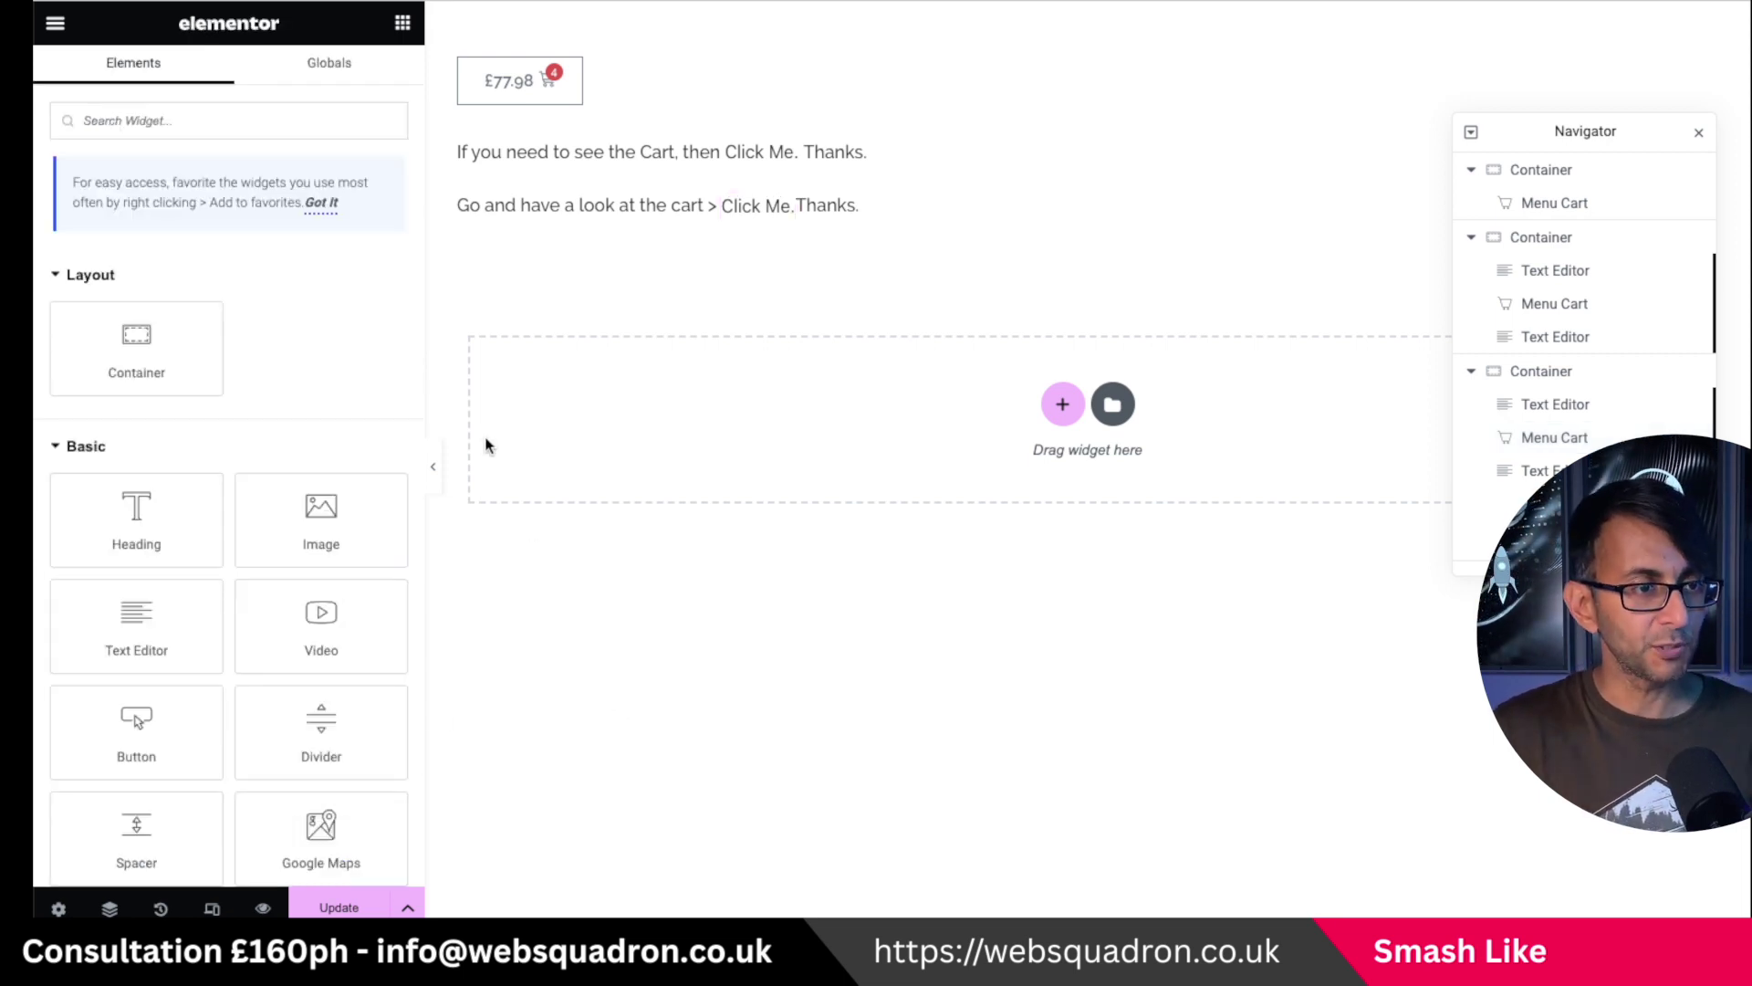
click(433, 467)
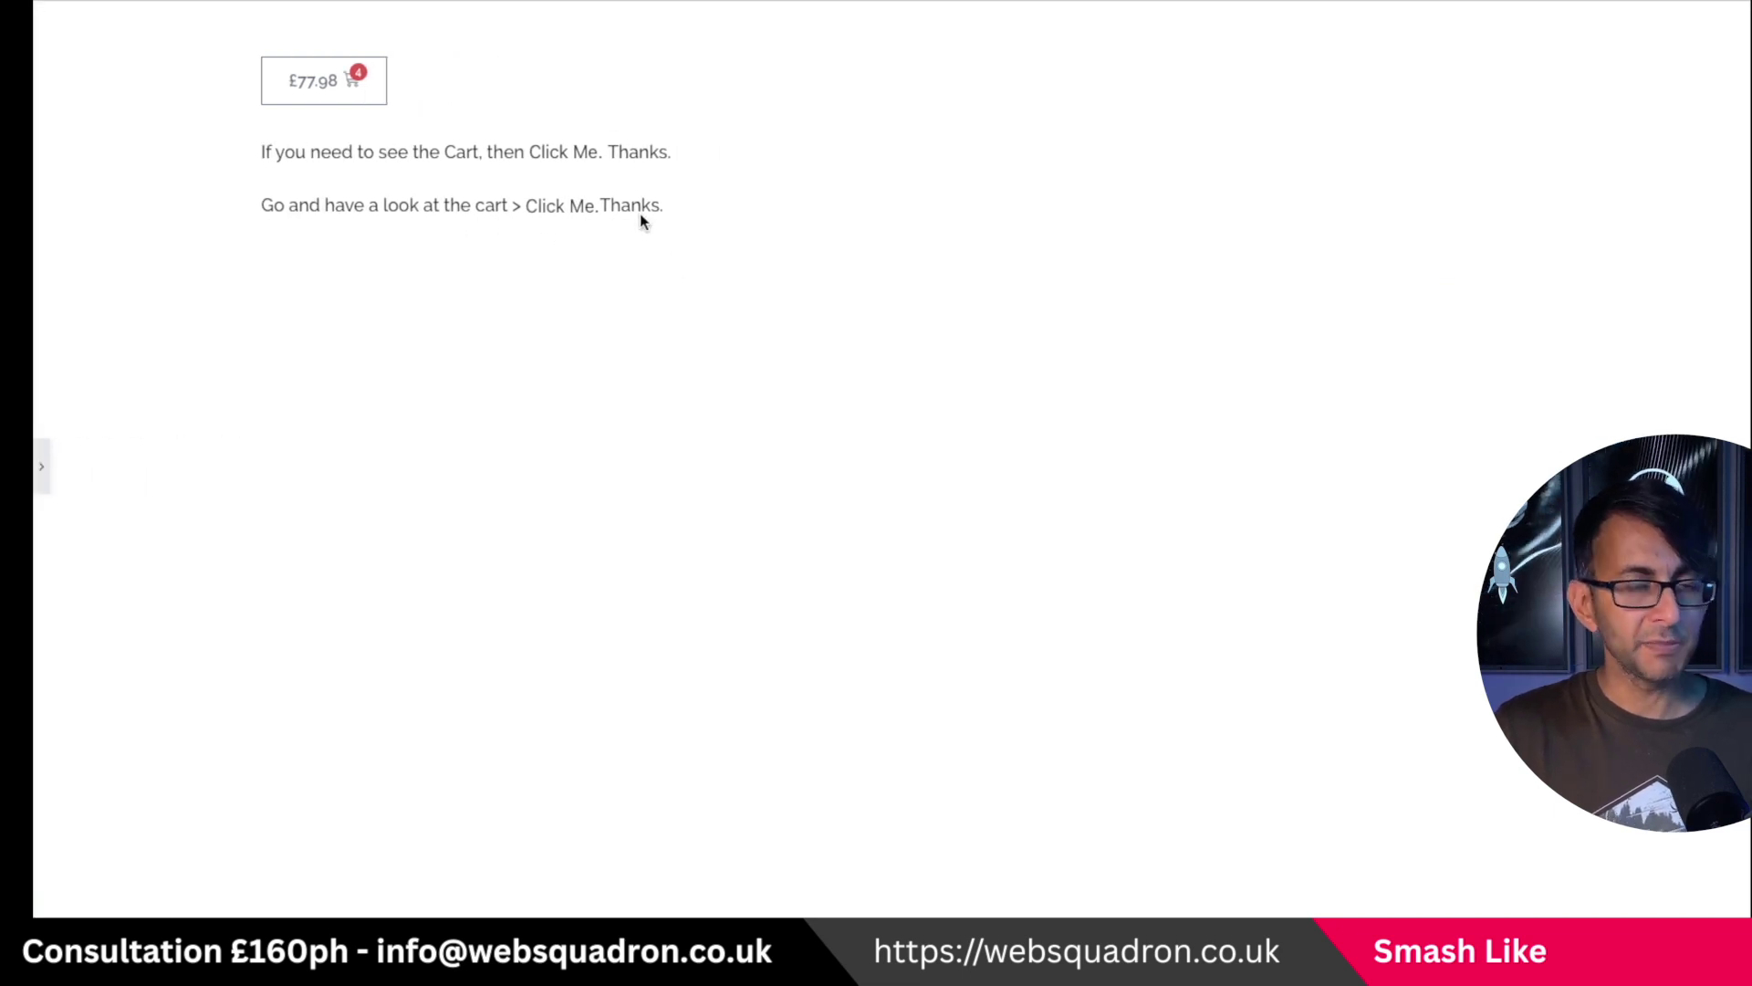
click(41, 466)
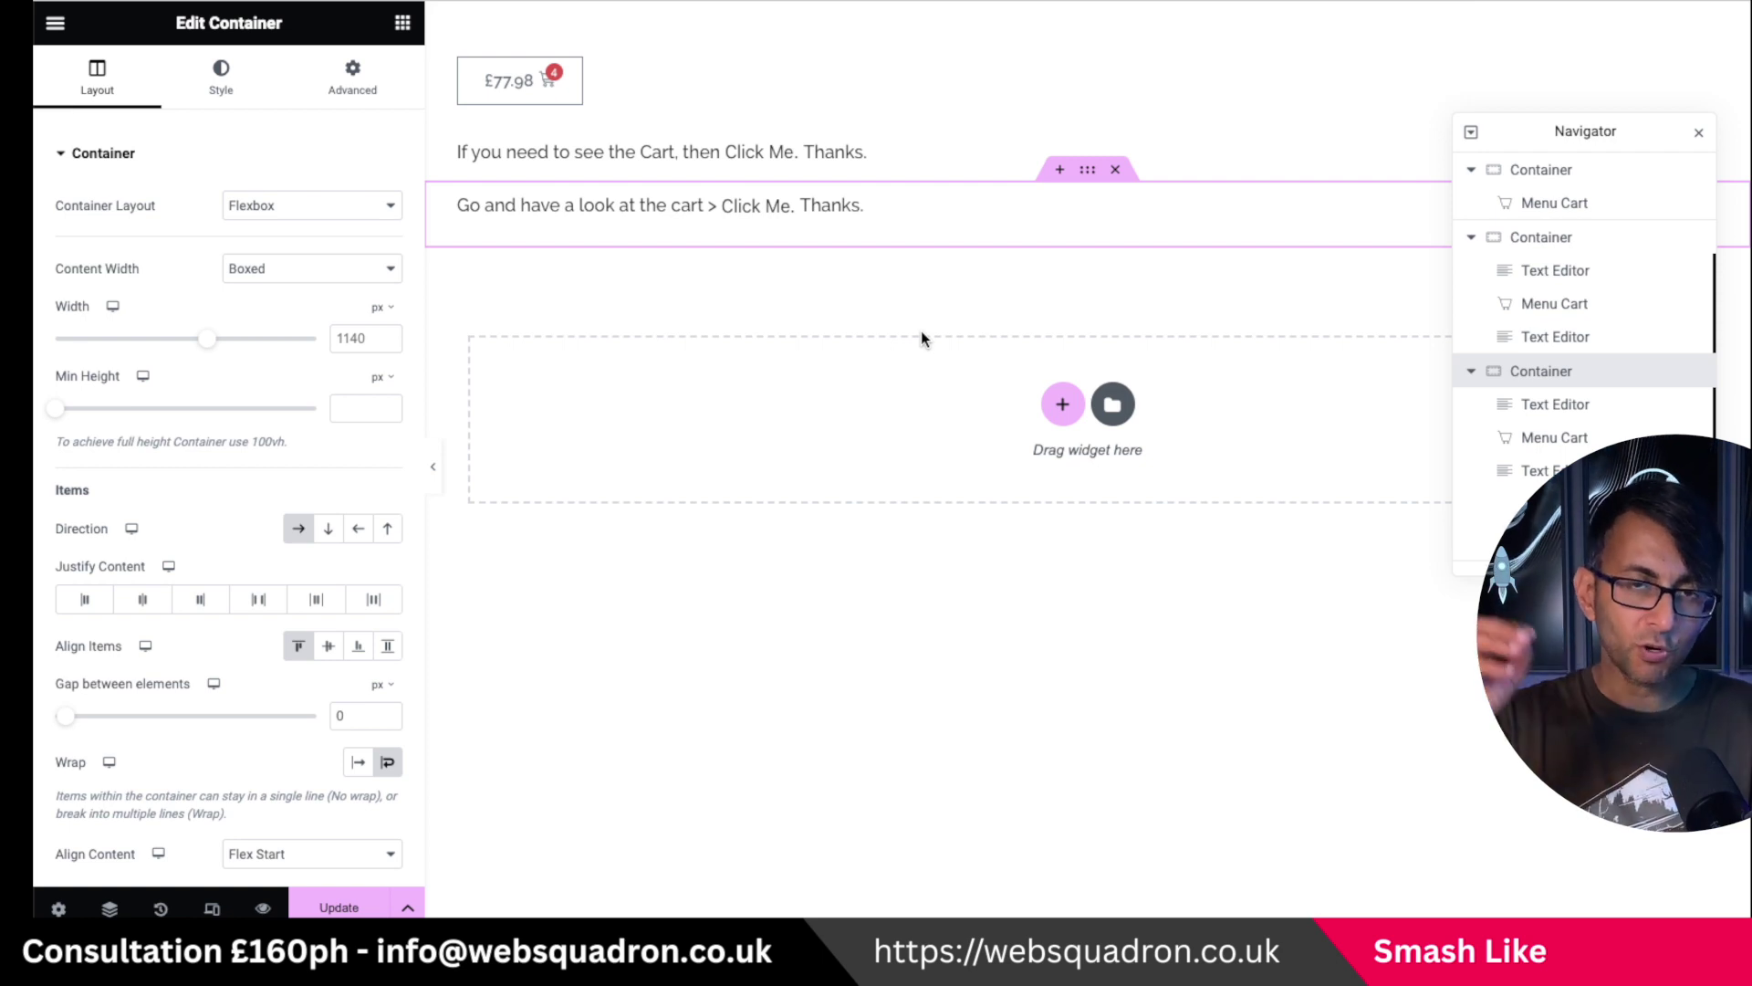
Give the 'Thanks.' and cart sentence text widgets a top margin of 1
click(850, 206)
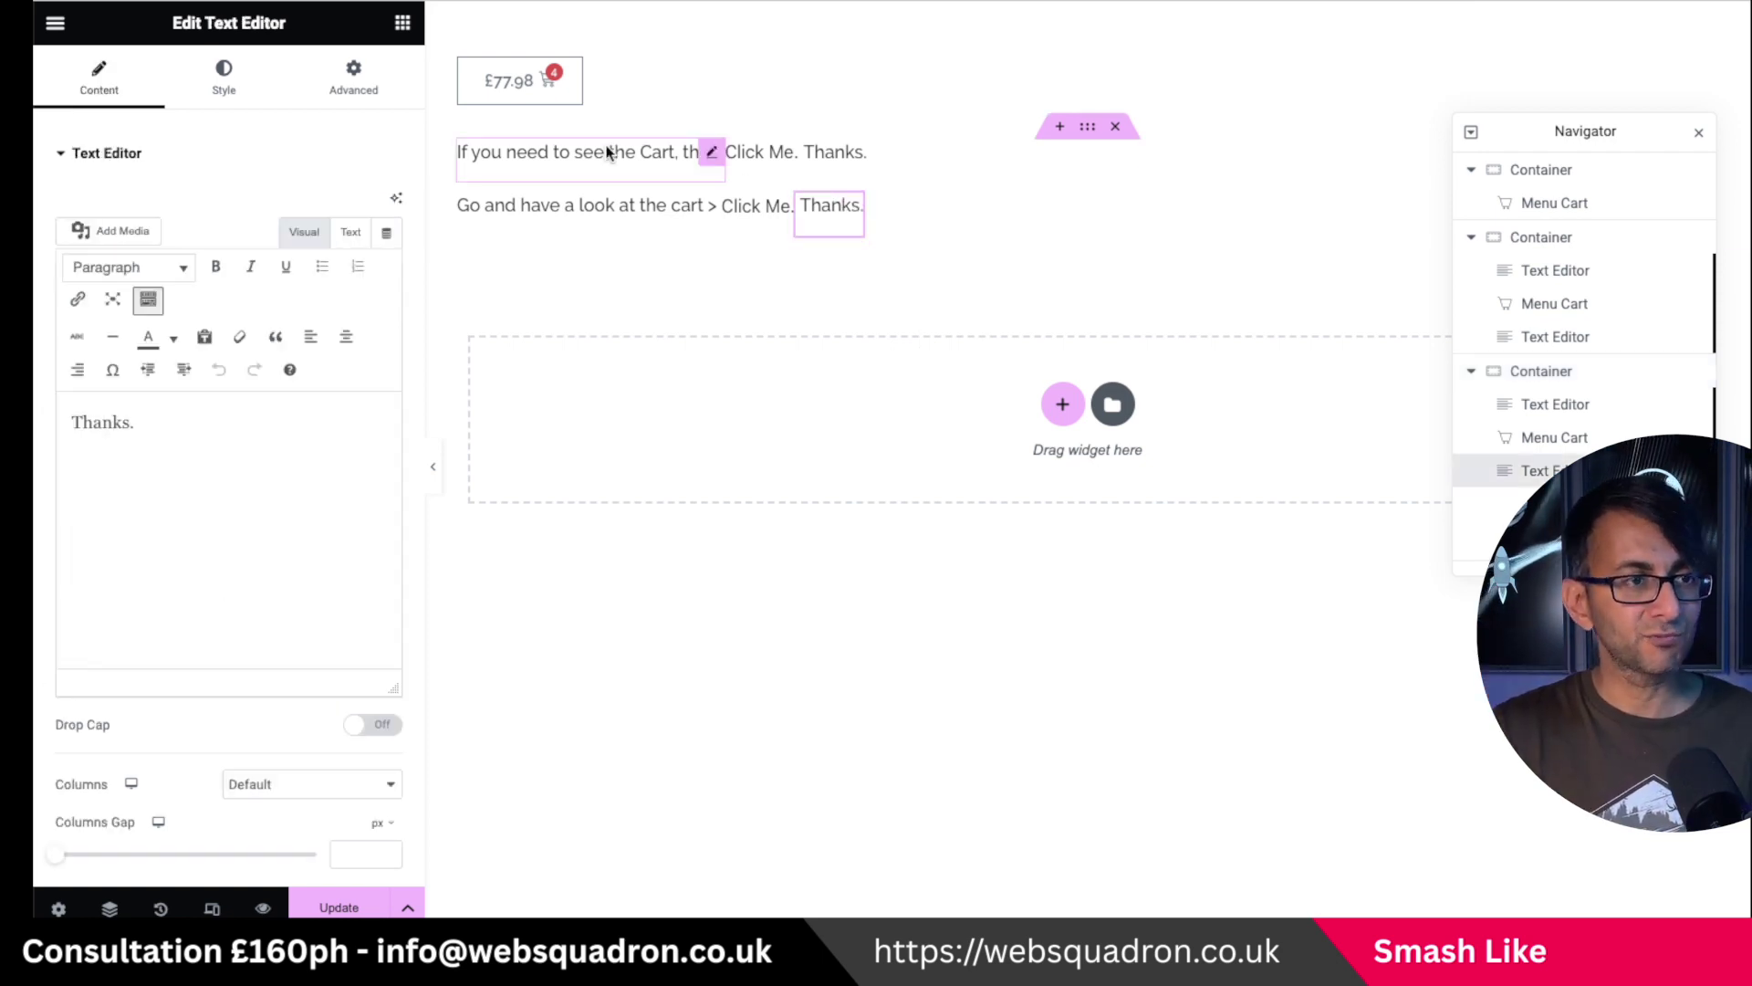
click(365, 91)
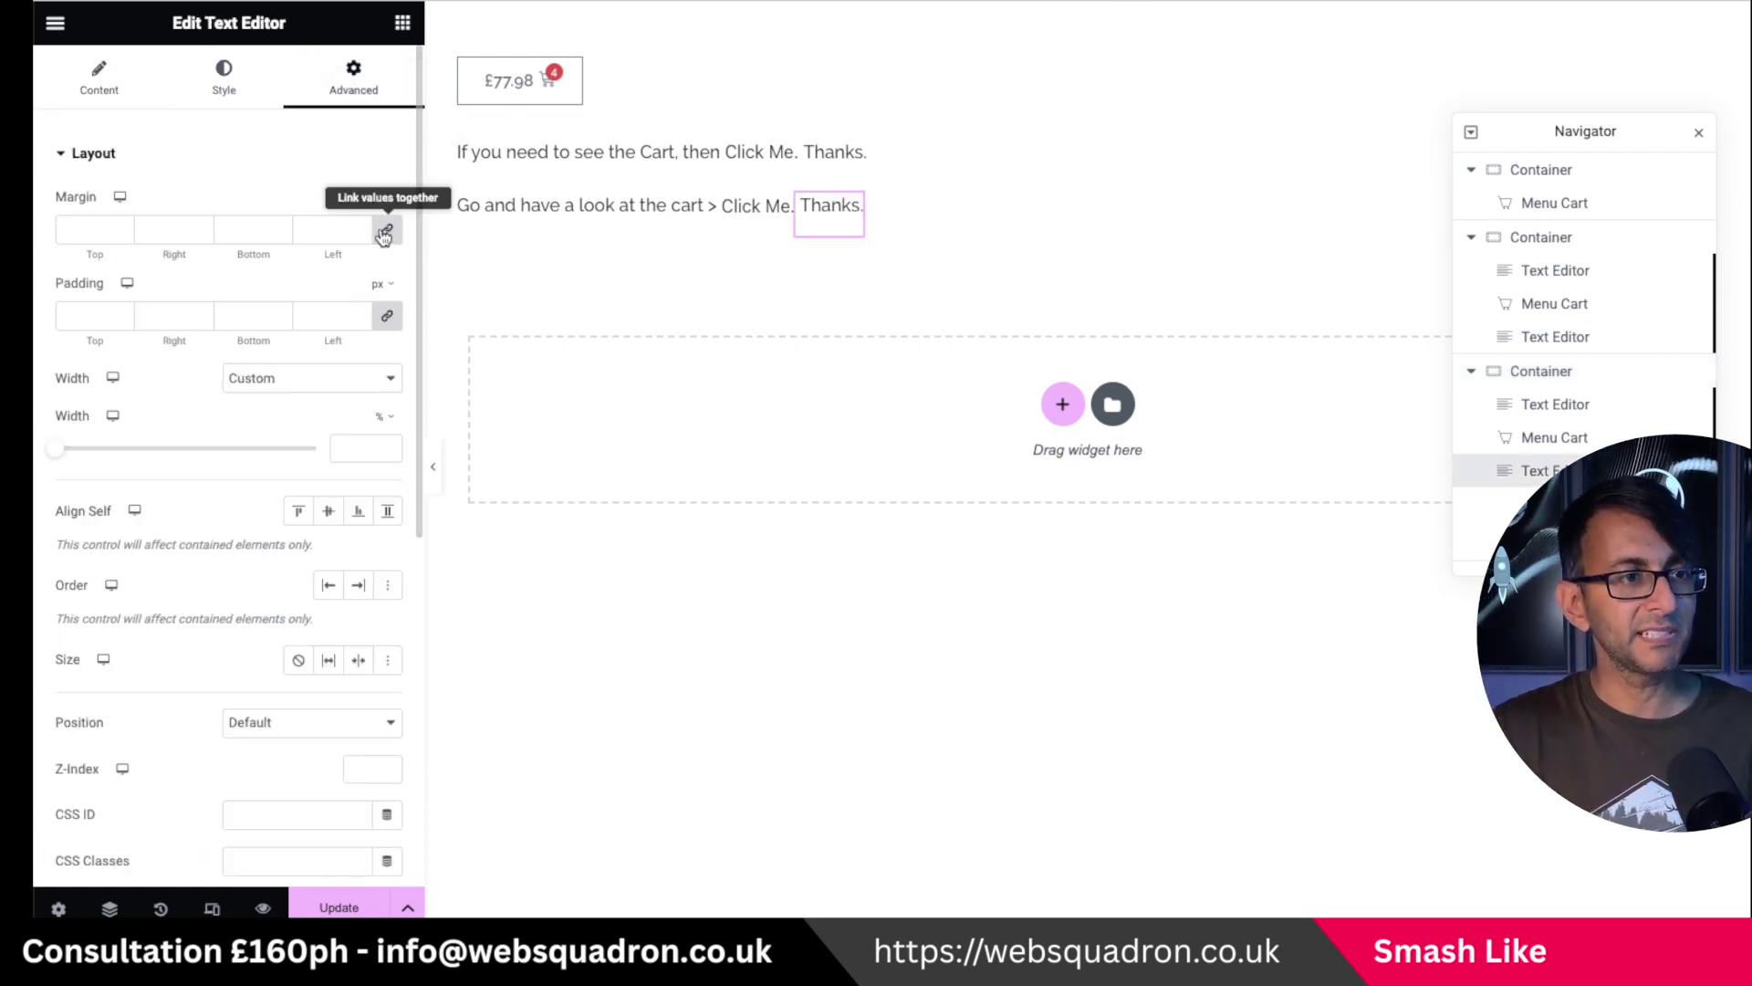
click(120, 225)
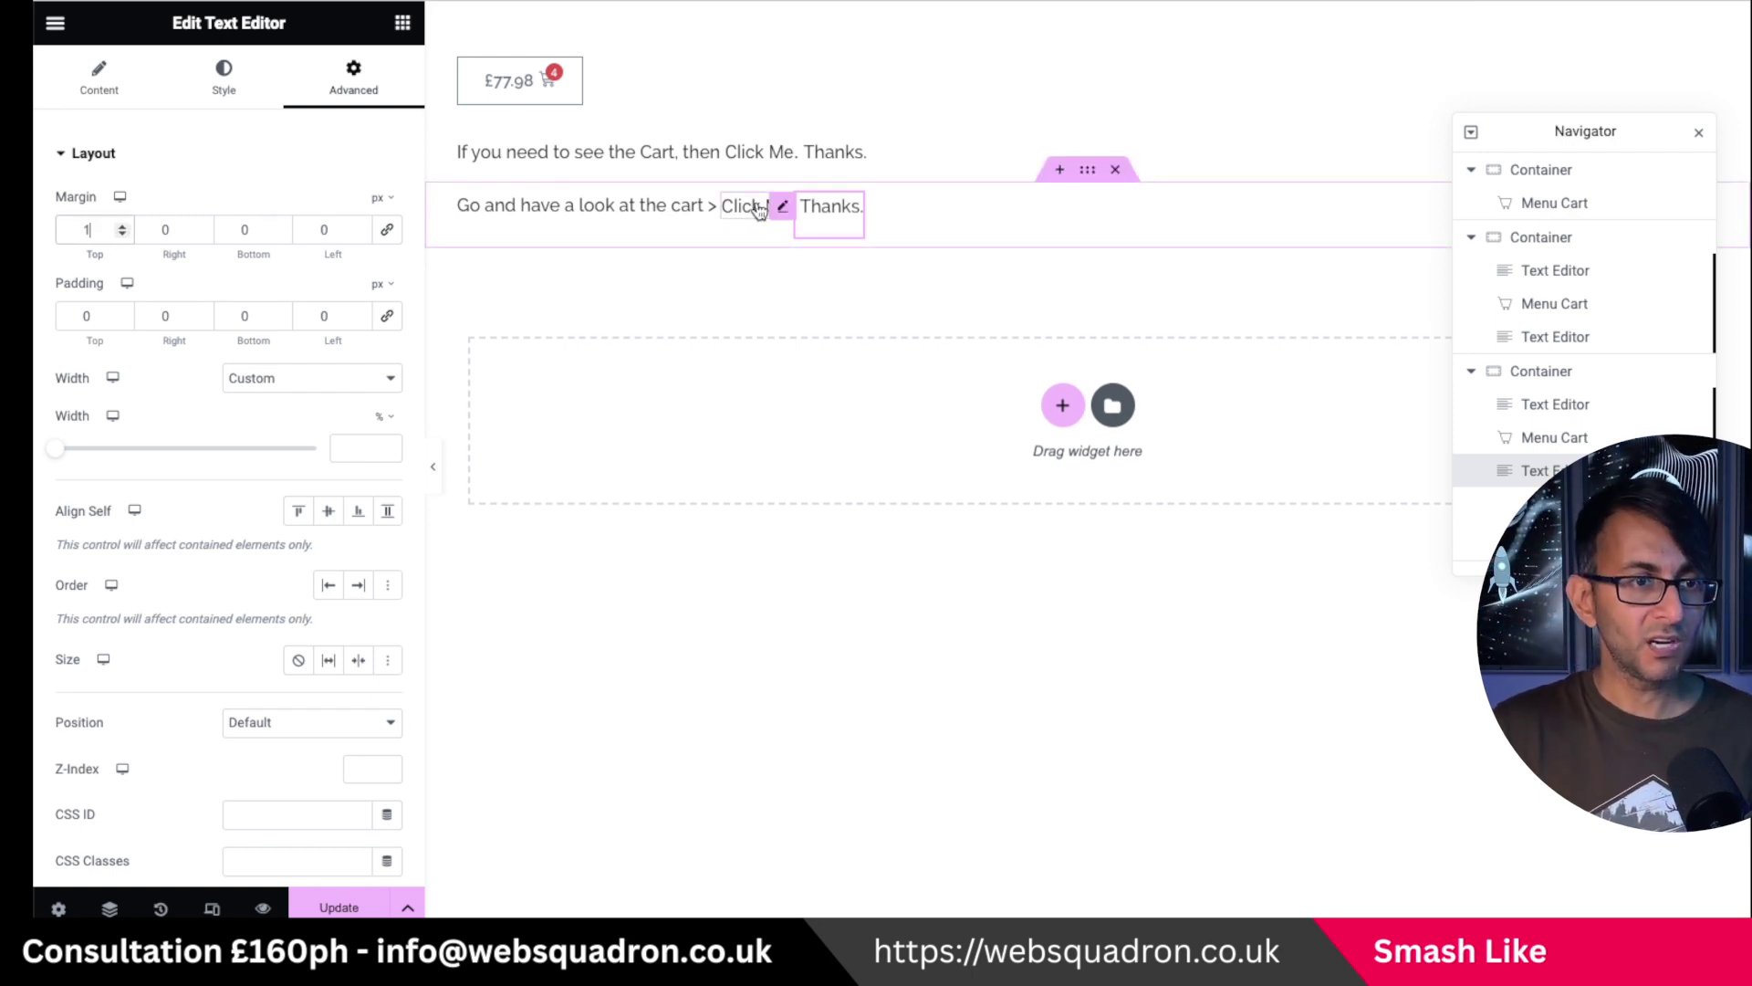
click(709, 204)
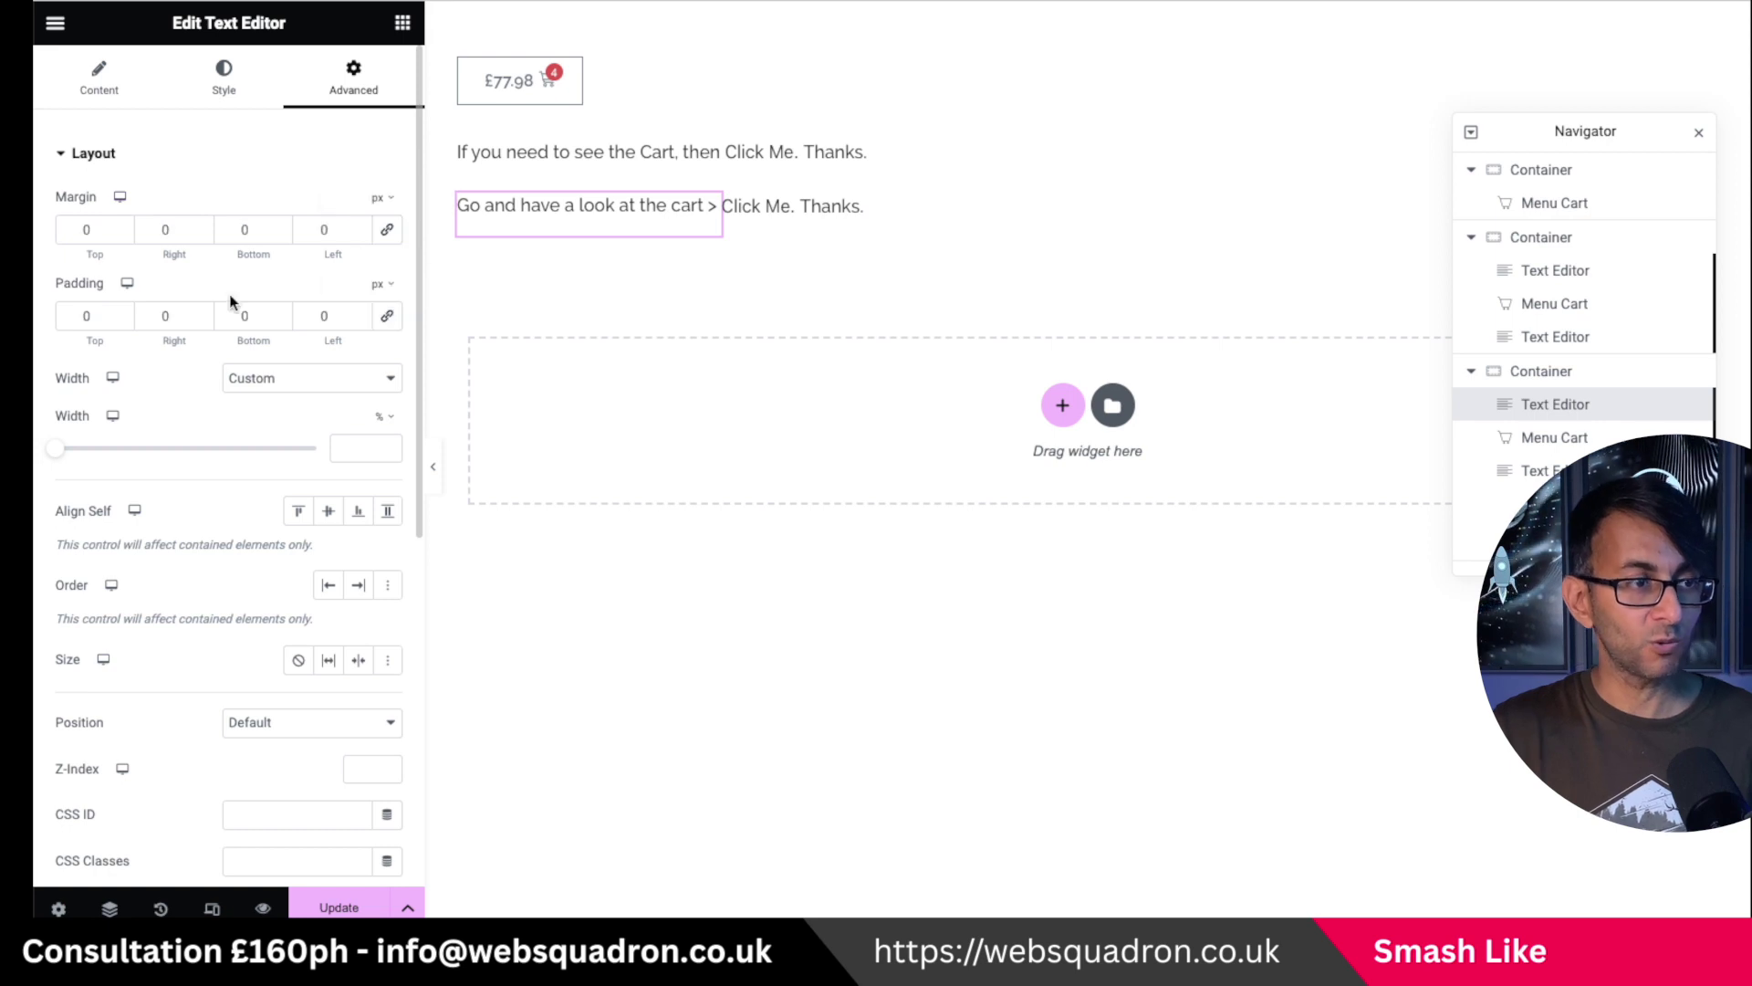
click(124, 230)
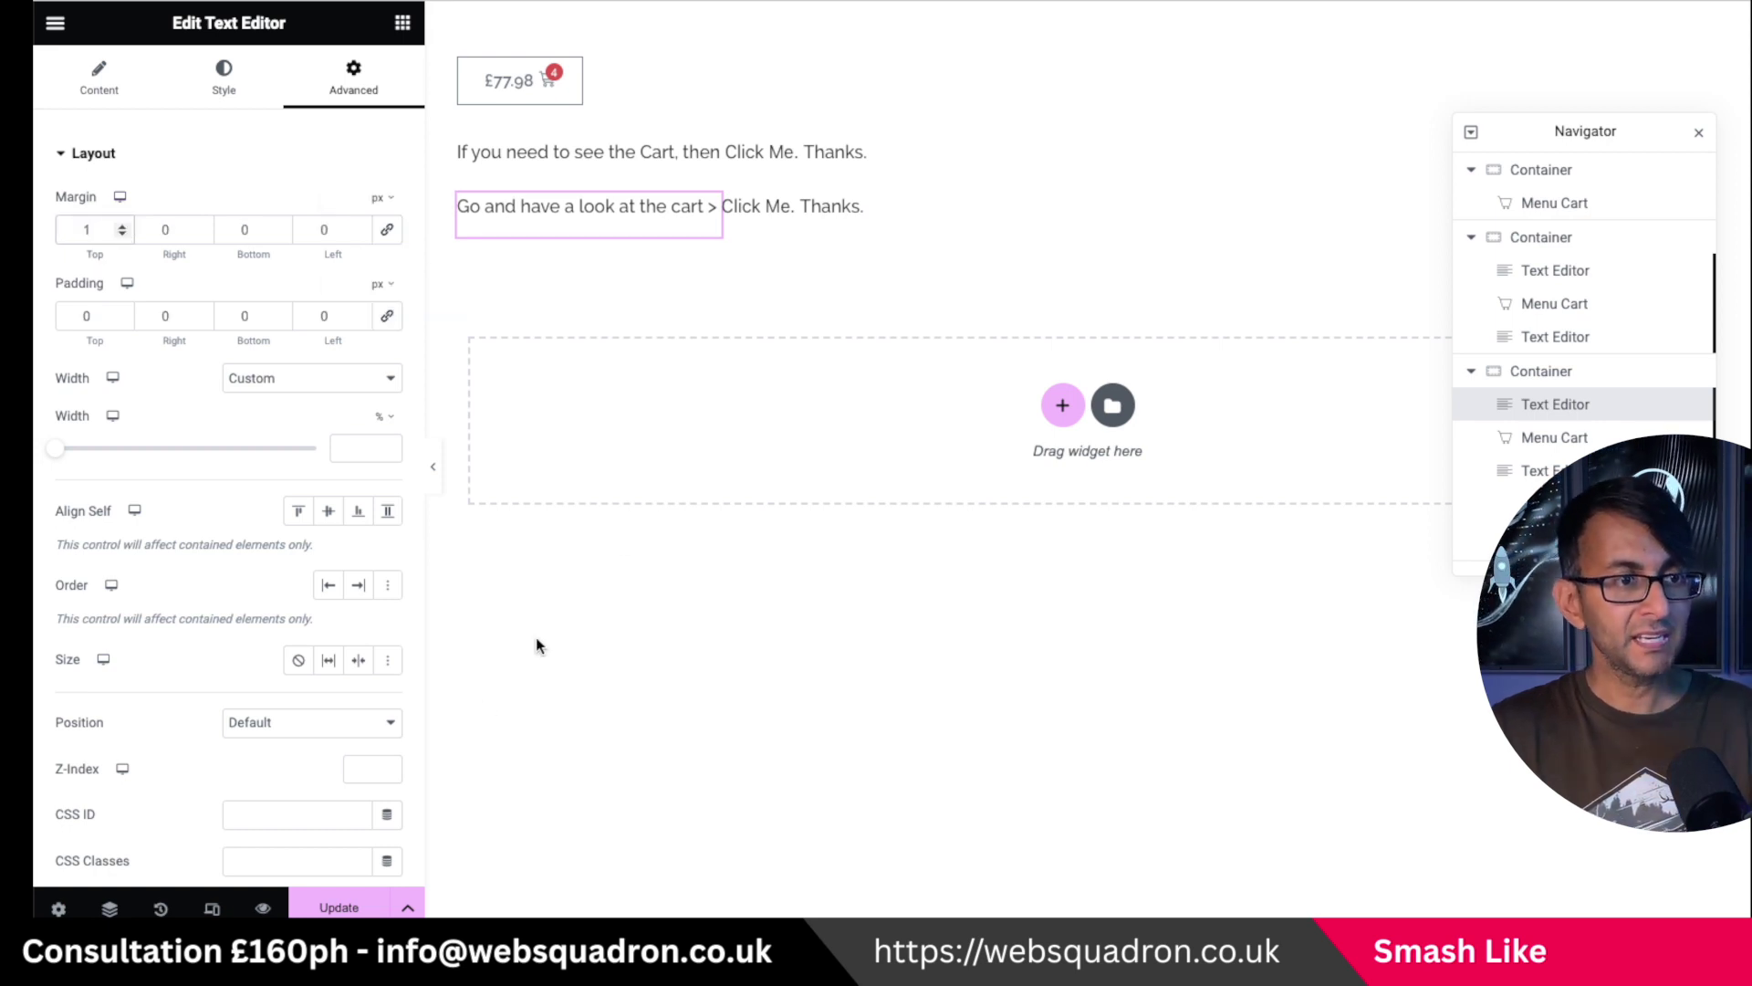
Update the page, then click 'Click Me.' in the preview to open the side cart
click(340, 909)
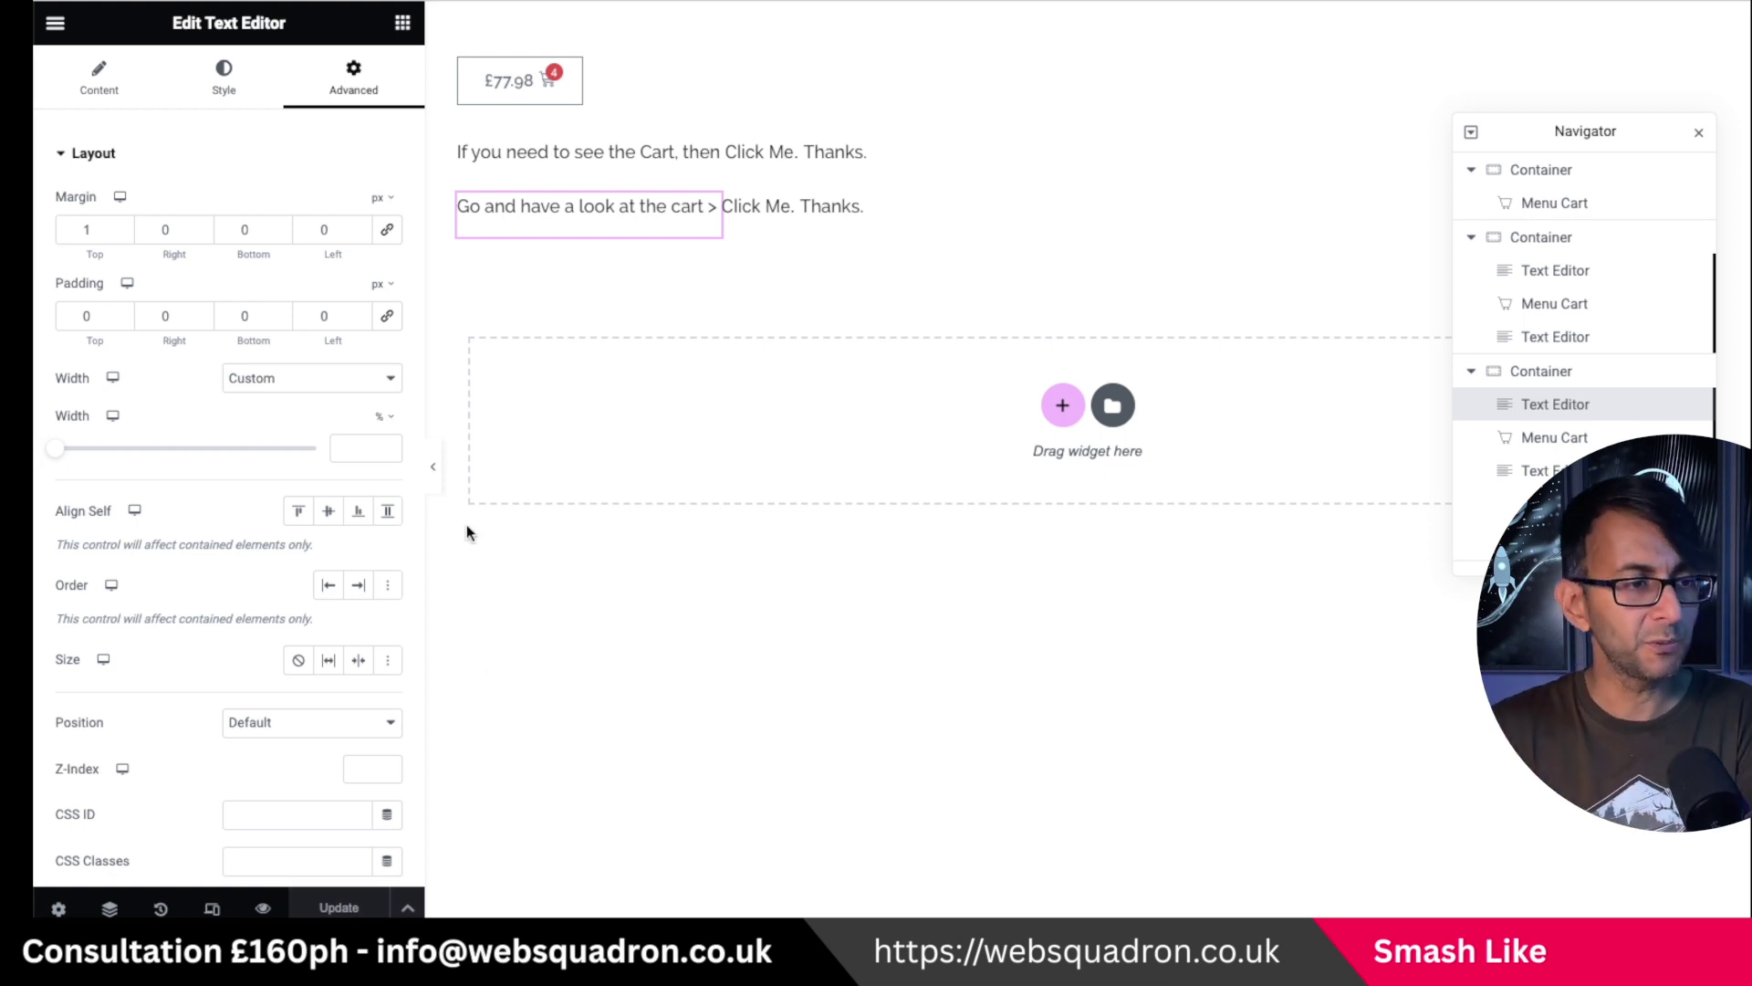
key(ctrl+p)
click(567, 206)
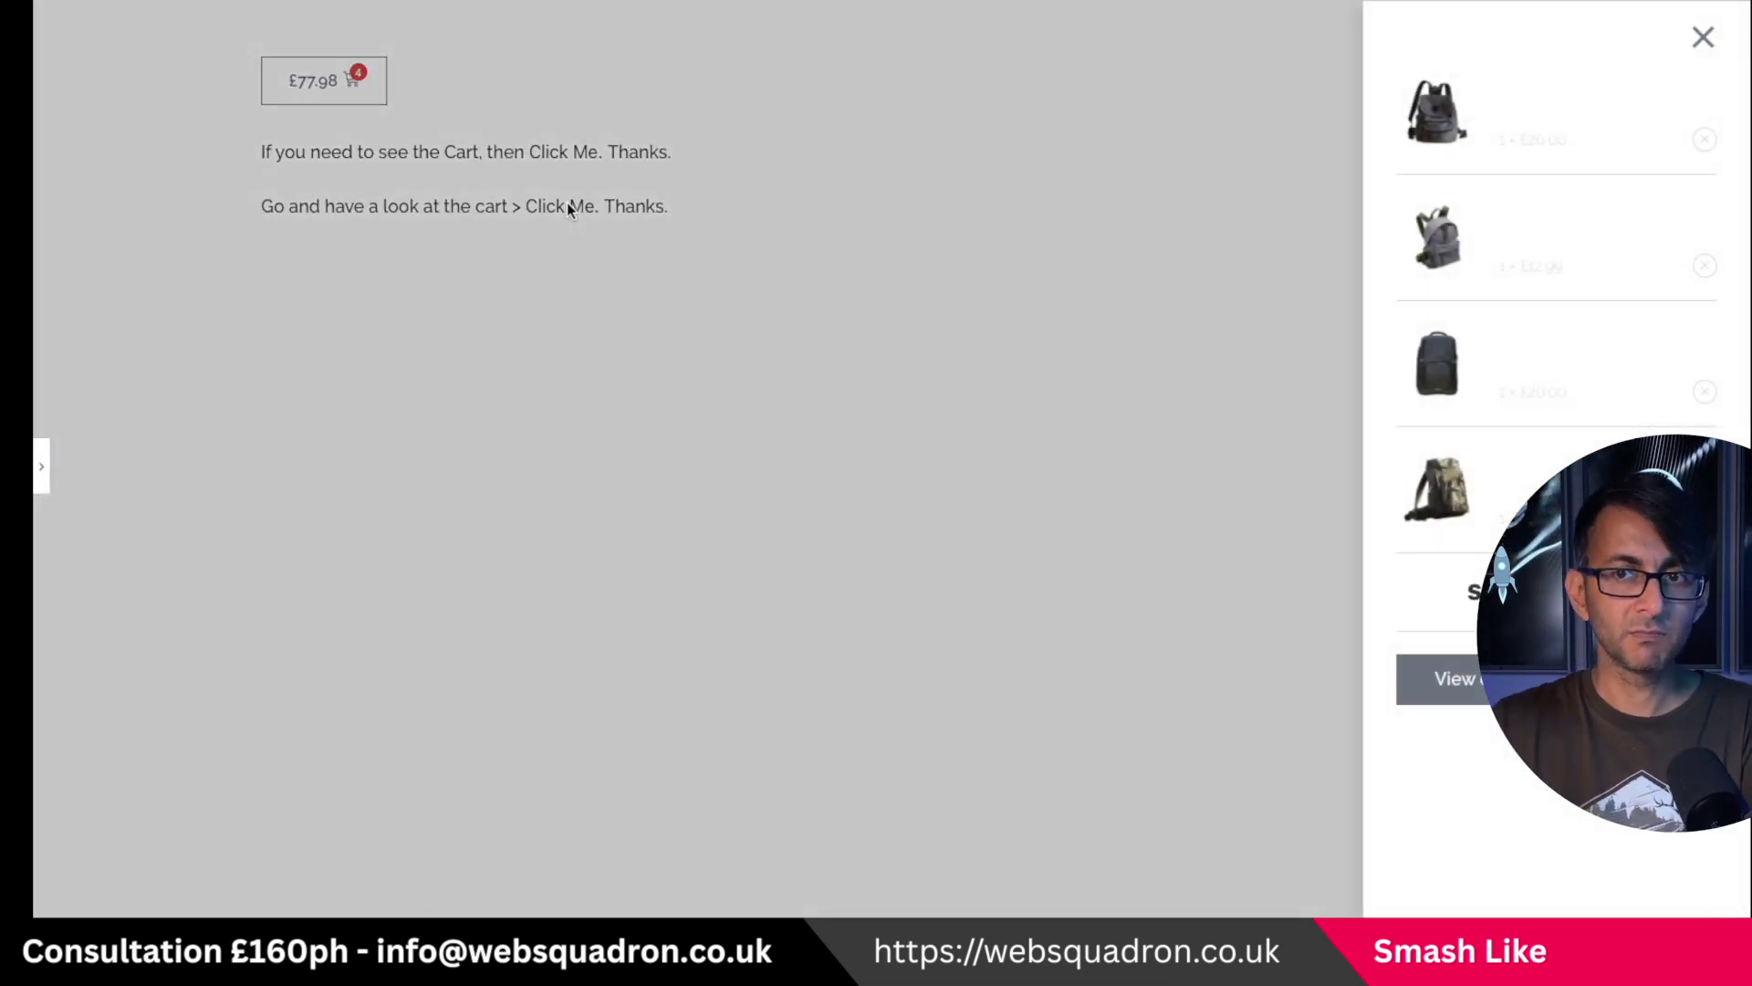
Close the side cart drawer with its X button
click(1704, 38)
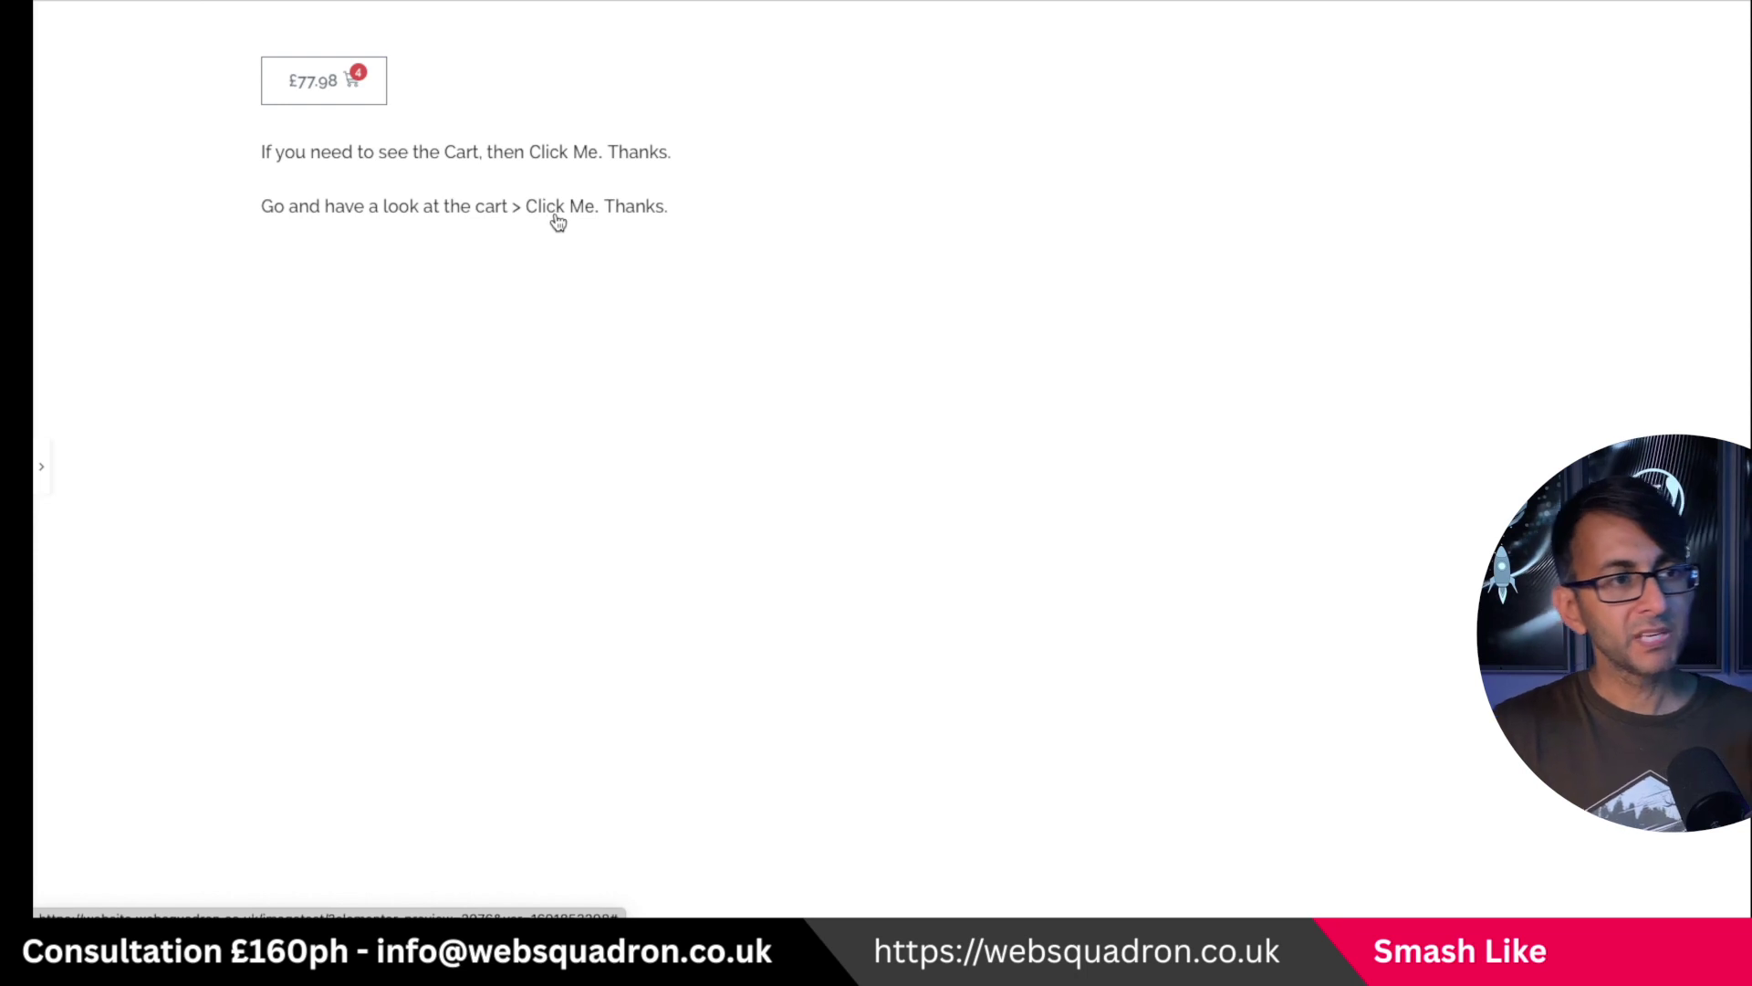
Reopen the editor and view the third container's Menu Cart custom CSS with ::before content 'Click Me.'
click(42, 473)
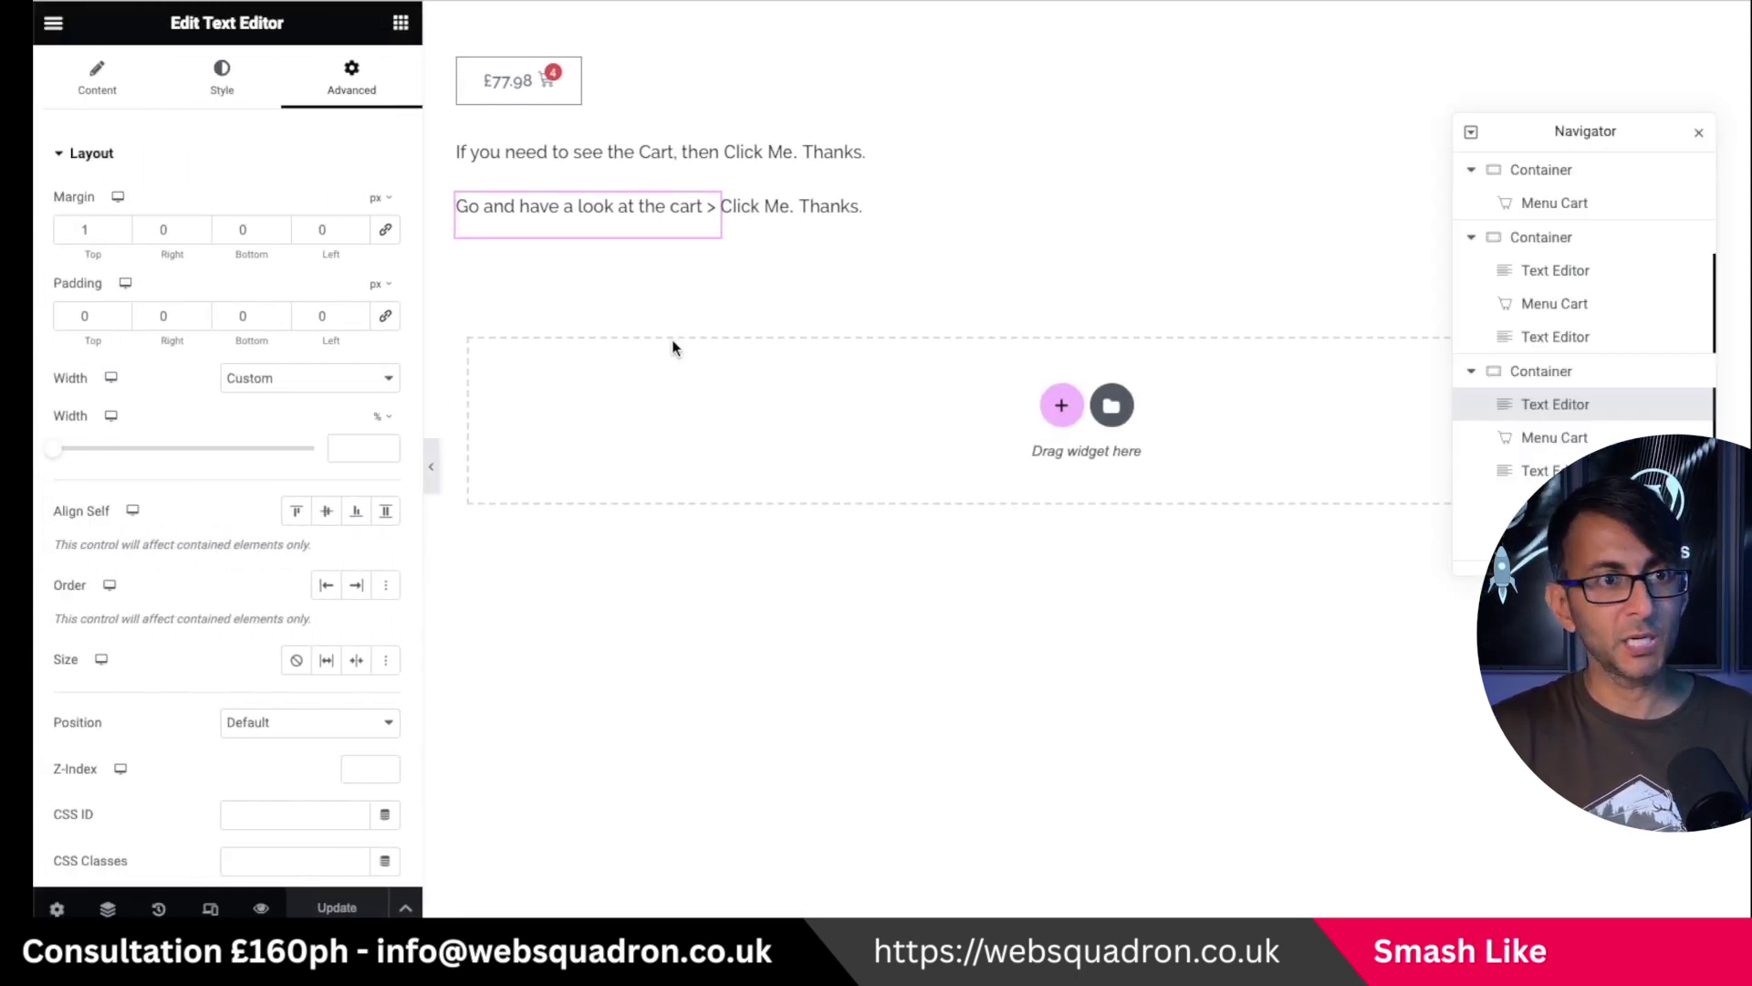
click(1554, 438)
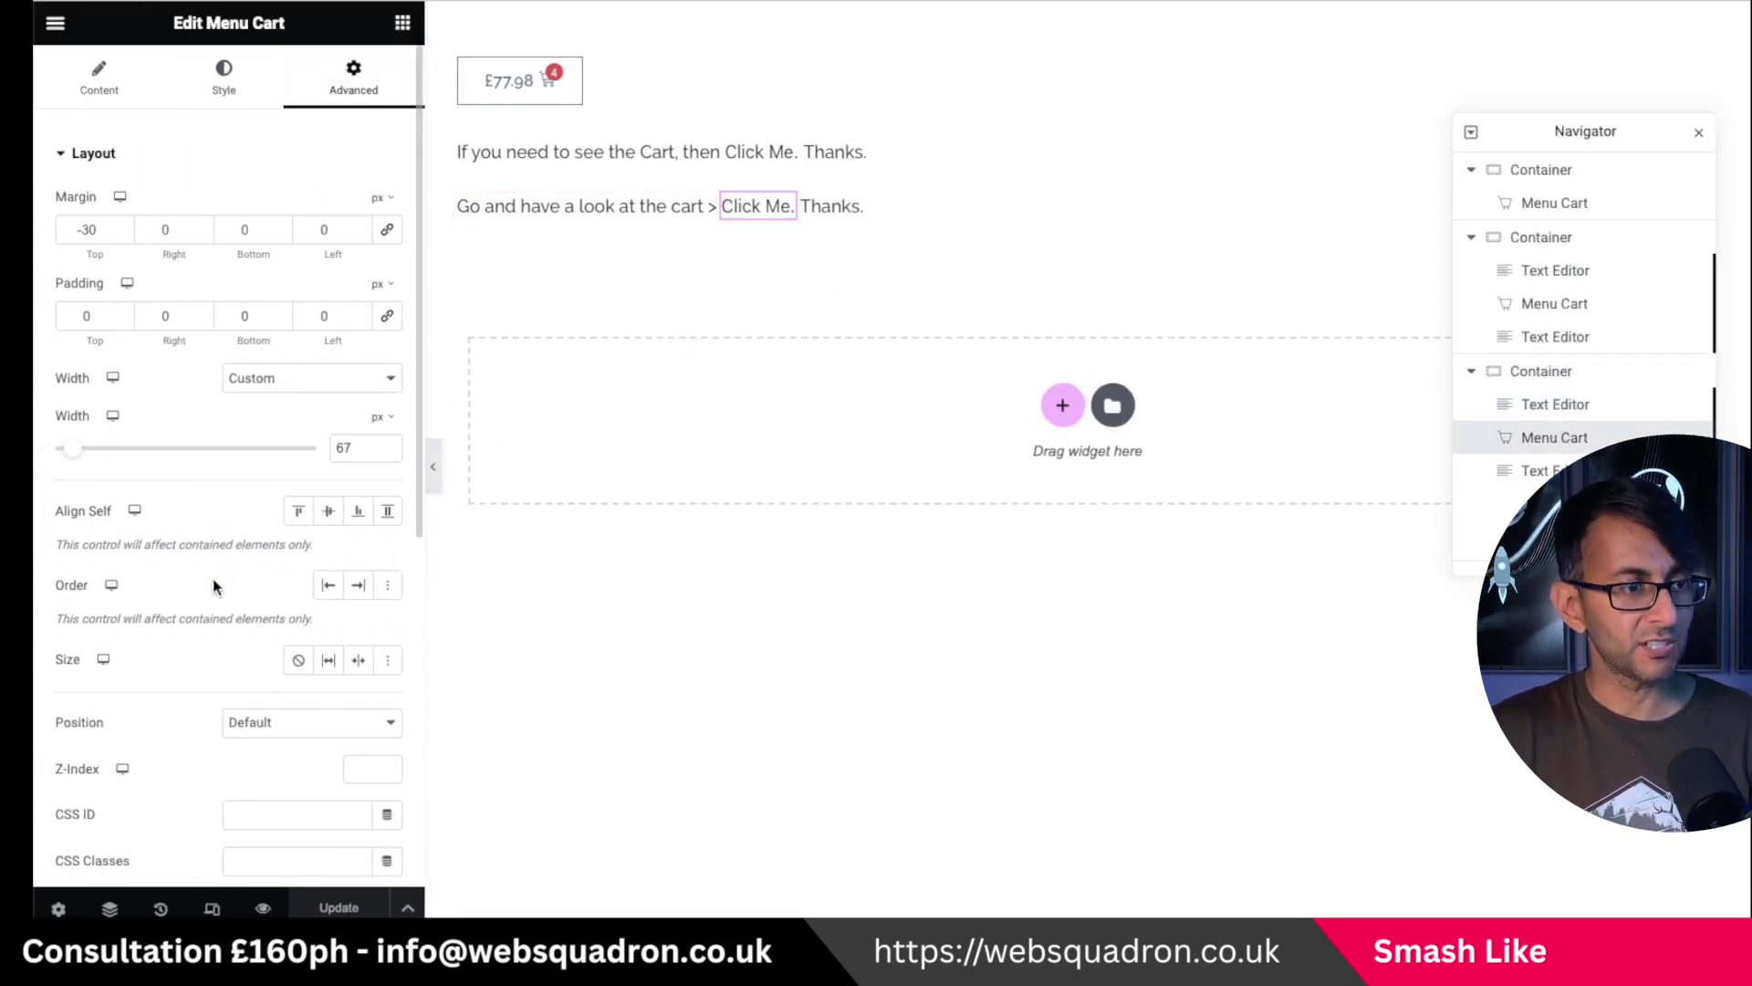
scroll(212, 578, down, 6)
click(128, 763)
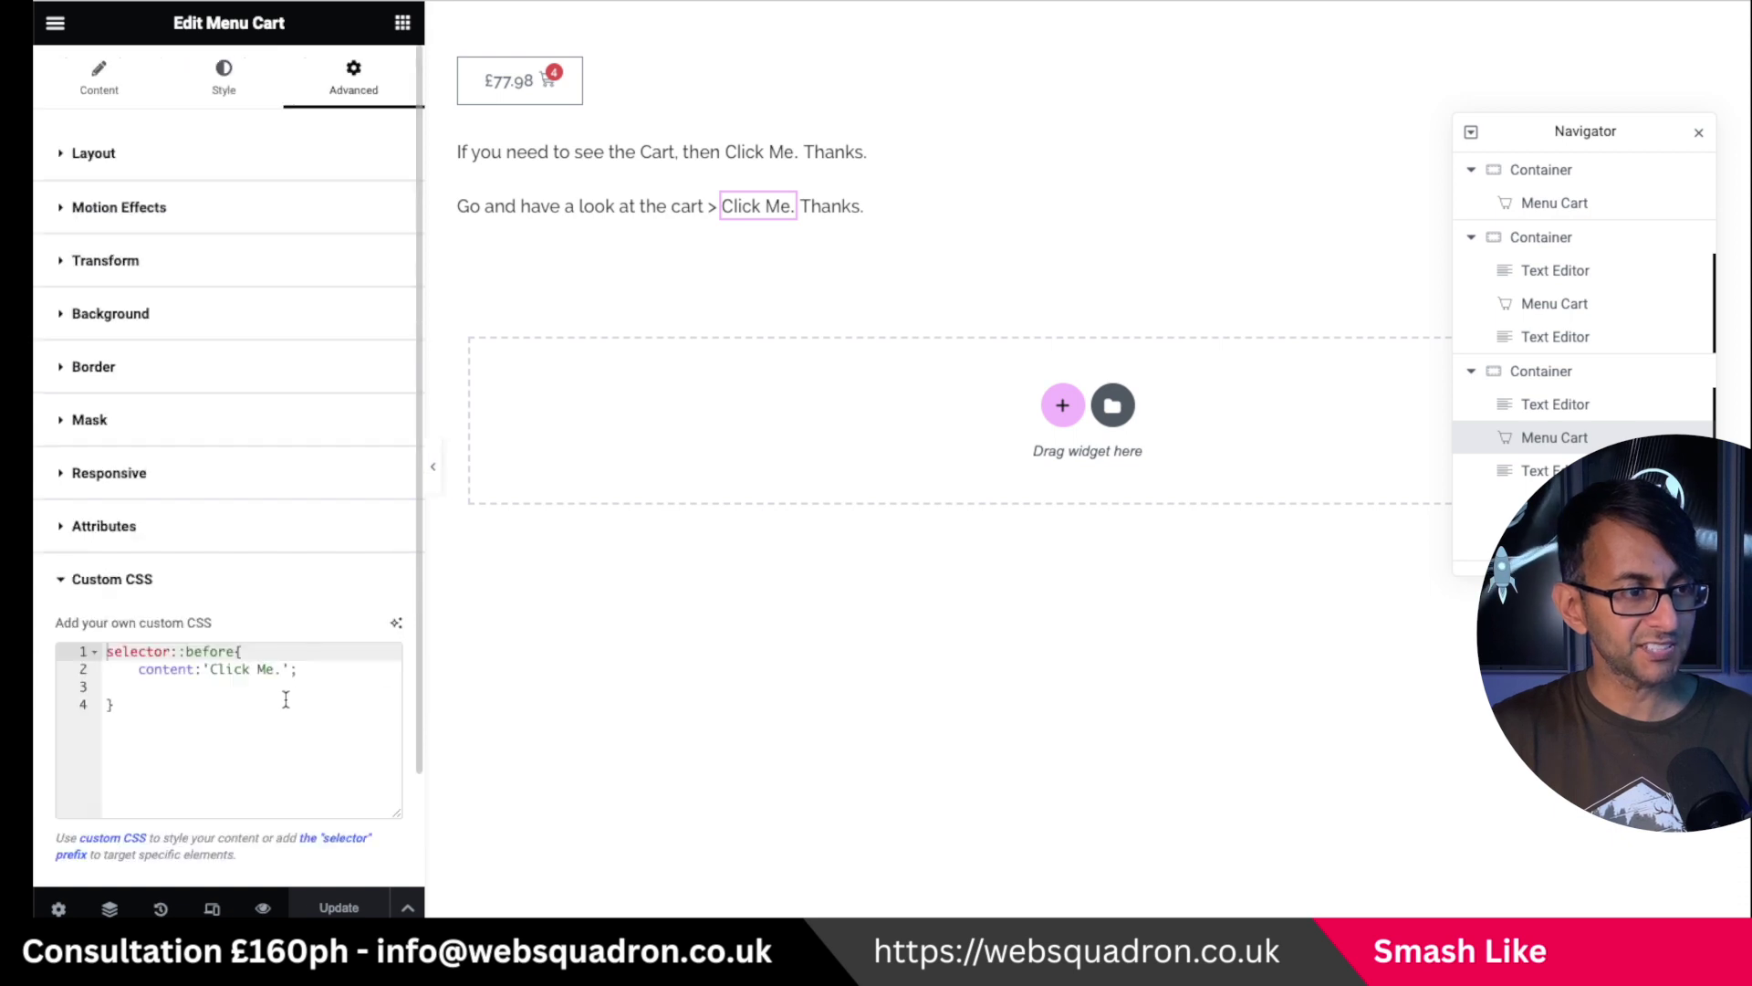